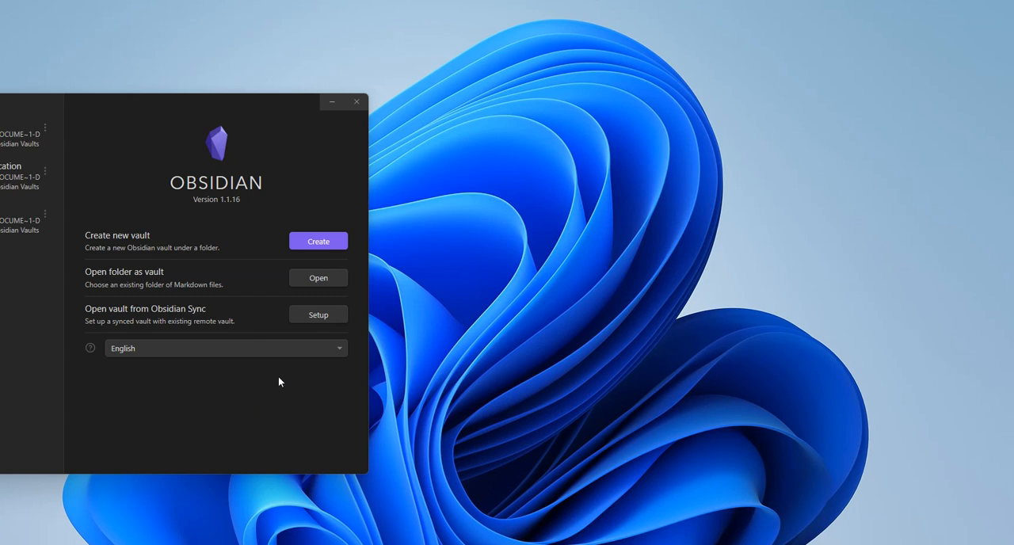
Create a new local vault named Test, stored in the Obsidian Vaults folder under Documents
{"action": "left_click", "coordinate": [317, 241]}
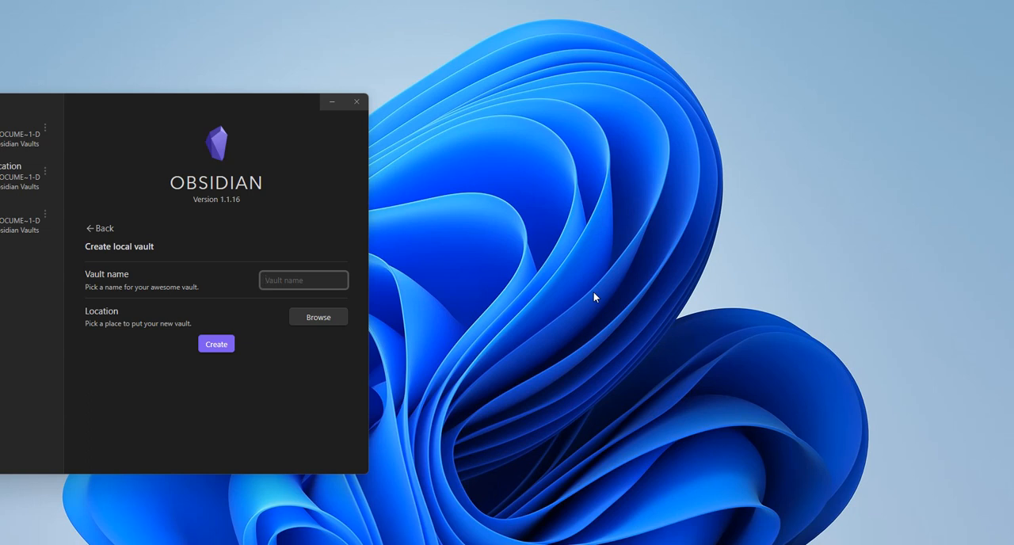
{"action": "type", "text": "Test"}
{"action": "left_click", "coordinate": [321, 317]}
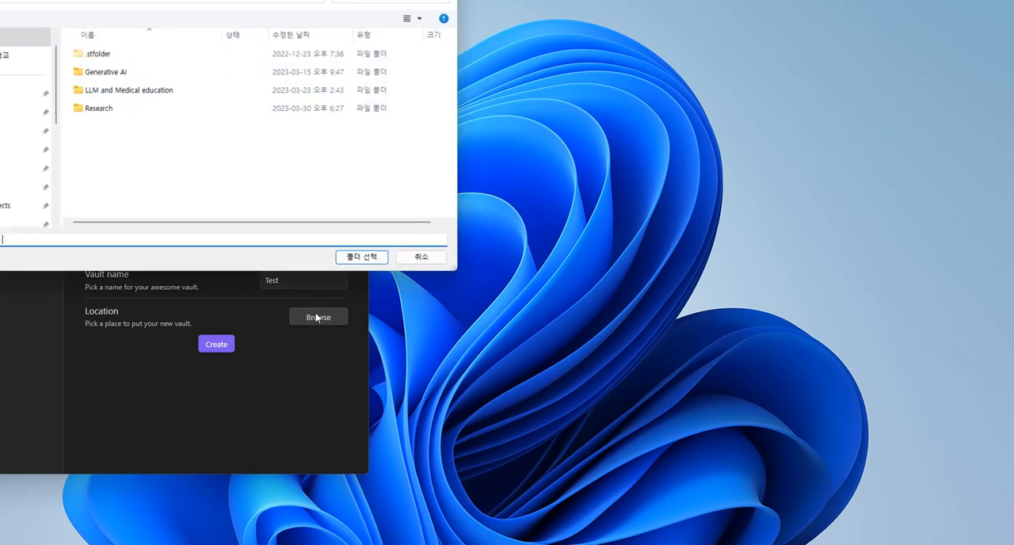
{"action": "left_click", "coordinate": [77, 3]}
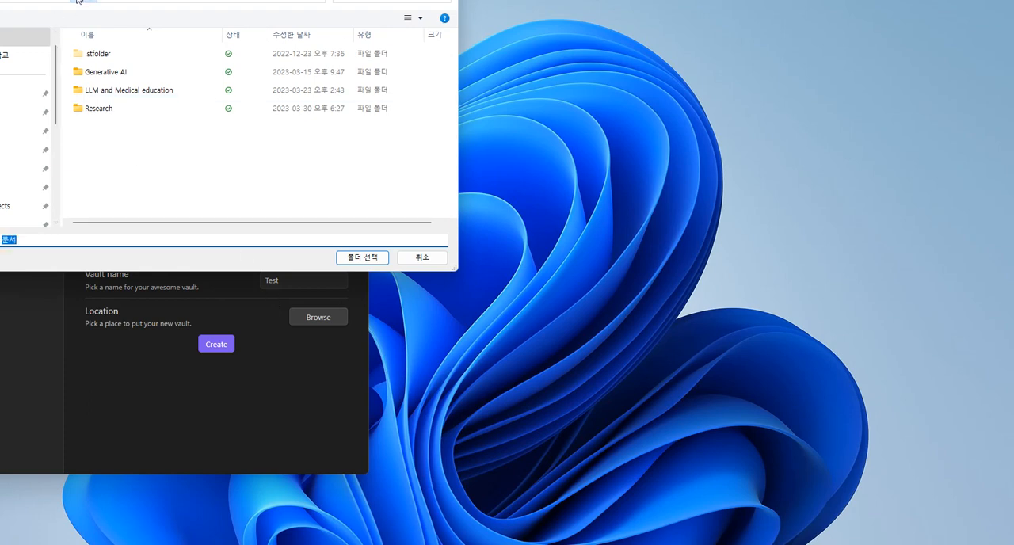
{"action": "scroll", "coordinate": [110, 100], "scroll_direction": "down", "scroll_amount": 5}
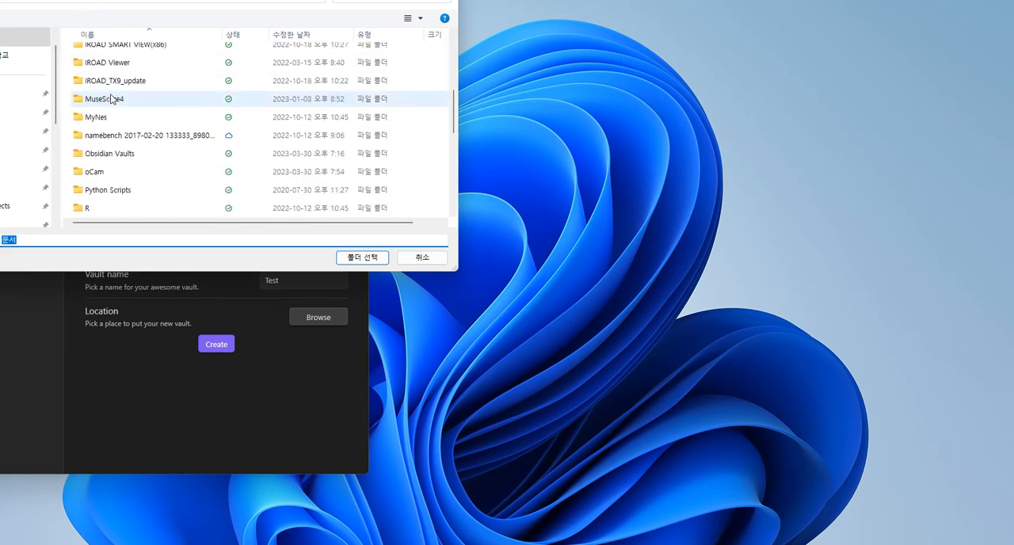
{"action": "left_click", "coordinate": [112, 161]}
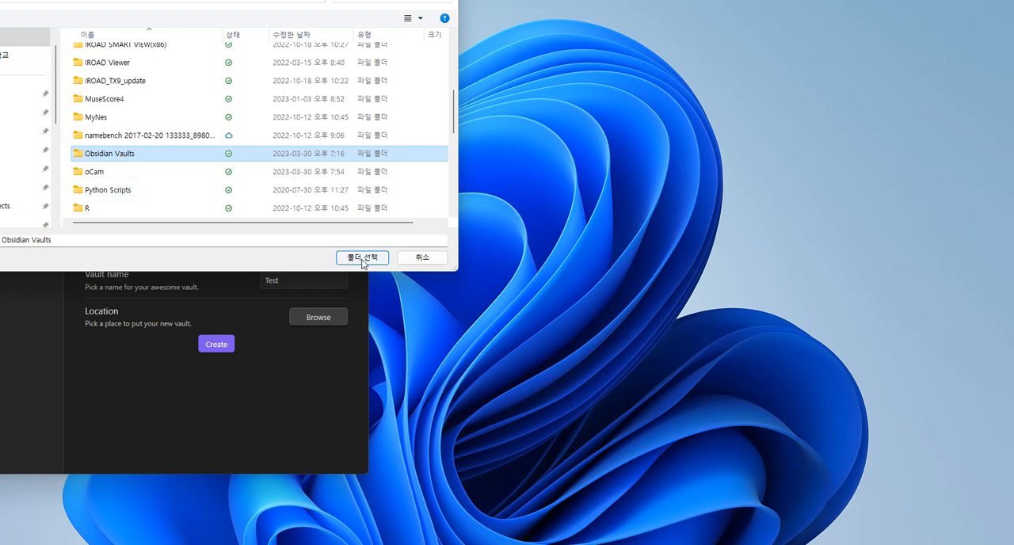
{"action": "mouse_move", "coordinate": [314, 5]}
{"action": "left_mouse_down"}
{"action": "mouse_move", "coordinate": [796, 59]}
{"action": "mouse_move", "coordinate": [787, 70]}
{"action": "mouse_move", "coordinate": [756, 40]}
{"action": "mouse_move", "coordinate": [289, 1]}
{"action": "mouse_move", "coordinate": [313, 1]}
{"action": "left_mouse_up"}
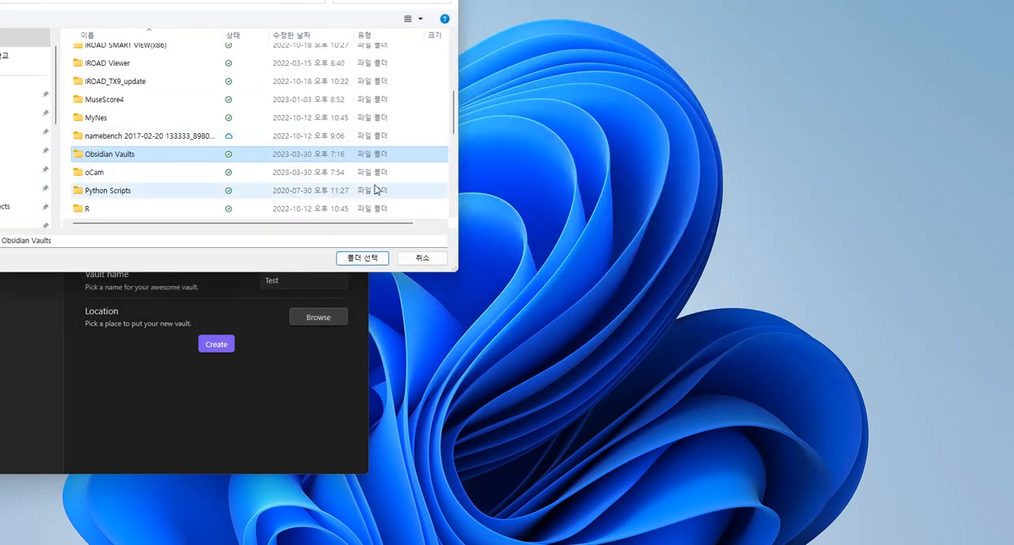
{"action": "left_click", "coordinate": [360, 262]}
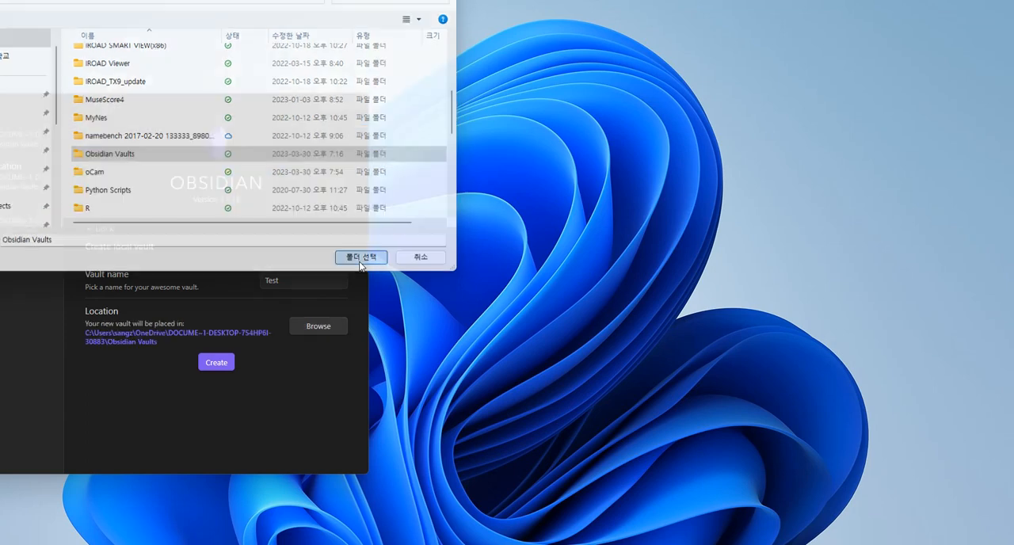
{"action": "left_click", "coordinate": [219, 364]}
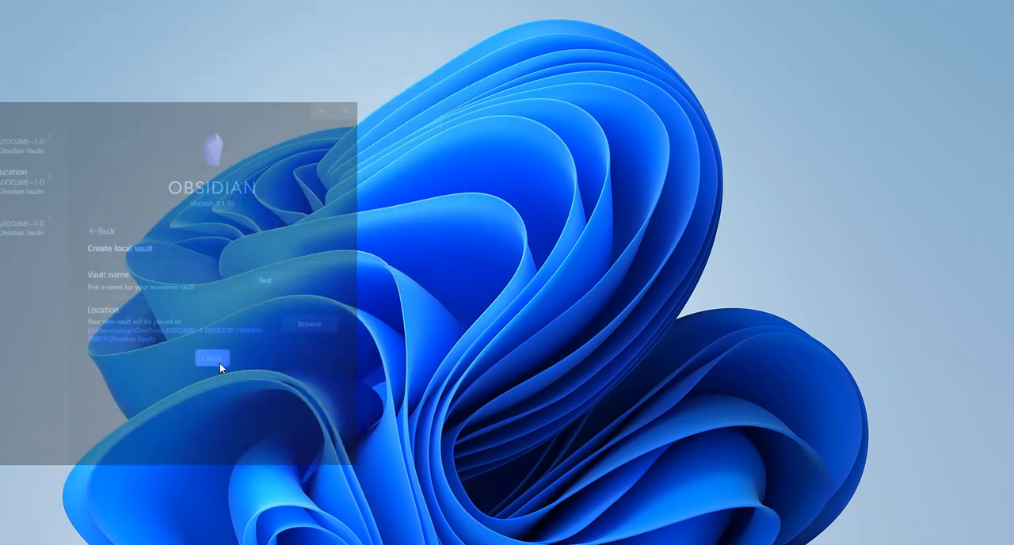
Reposition the new vault's window and enlarge it to fill the screen
{"action": "left_click_drag", "start_coordinate": [504, 49], "coordinate": [363, 12]}
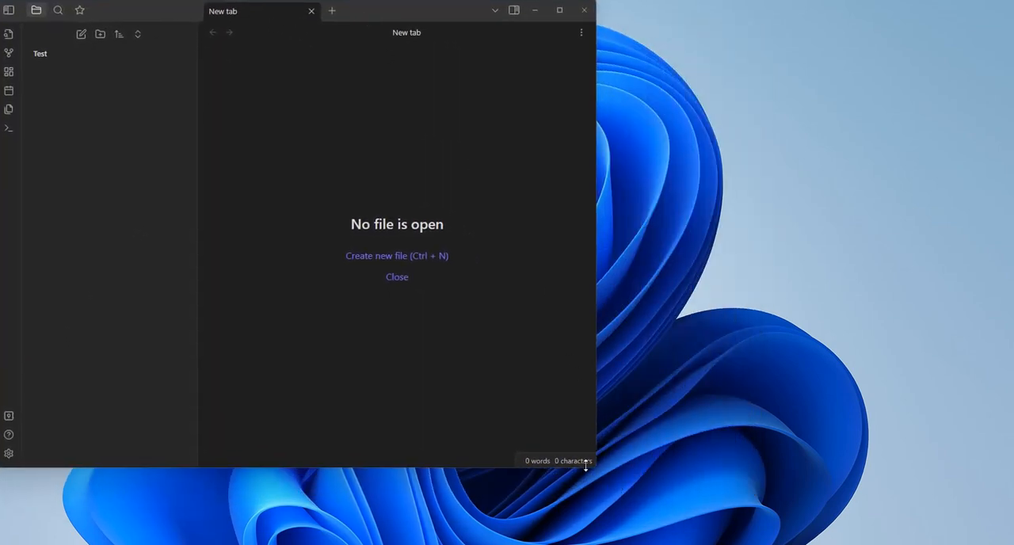
{"action": "left_click_drag", "start_coordinate": [594, 466], "coordinate": [1013, 542]}
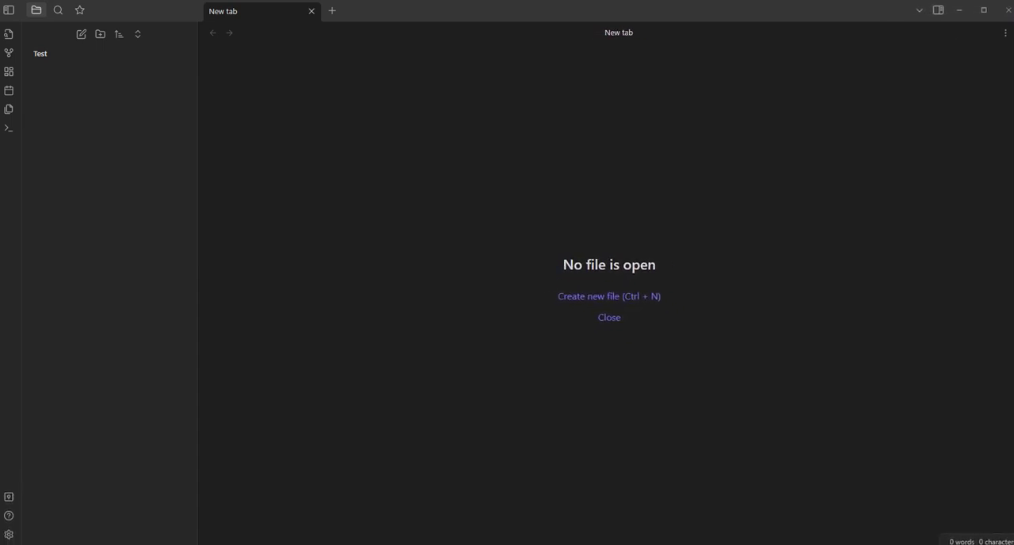
Create three folders at the vault's top level named Daily notes, References and Notes
{"action": "left_click", "coordinate": [100, 36]}
{"action": "type", "text": "Da"}
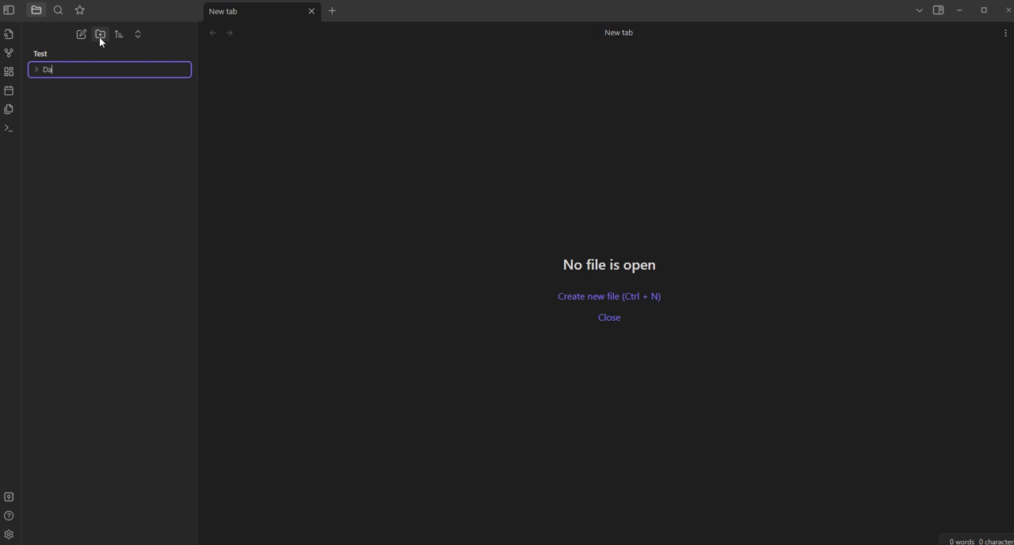
{"action": "type", "text": "ily notes"}
{"action": "key", "text": "Return"}
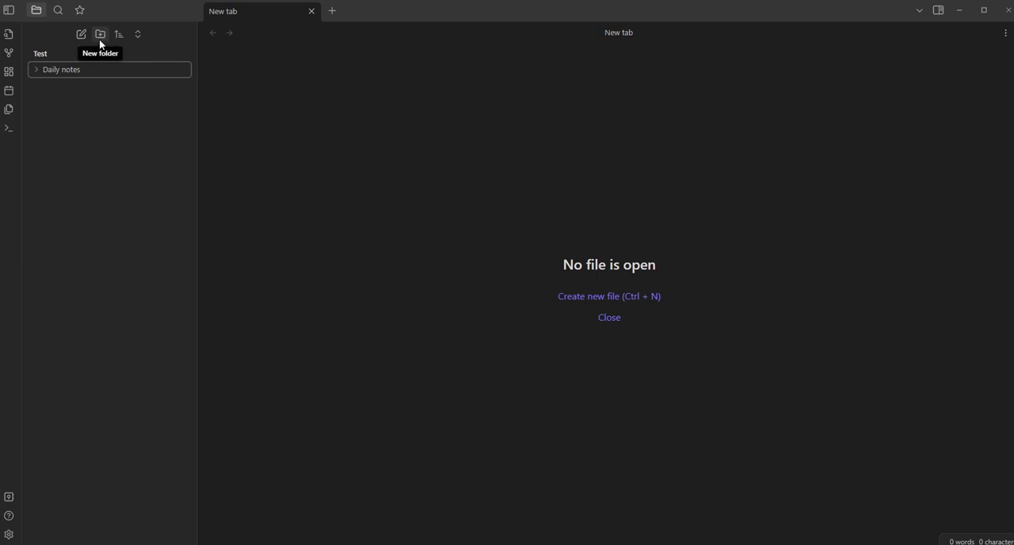
{"action": "left_click", "coordinate": [100, 36]}
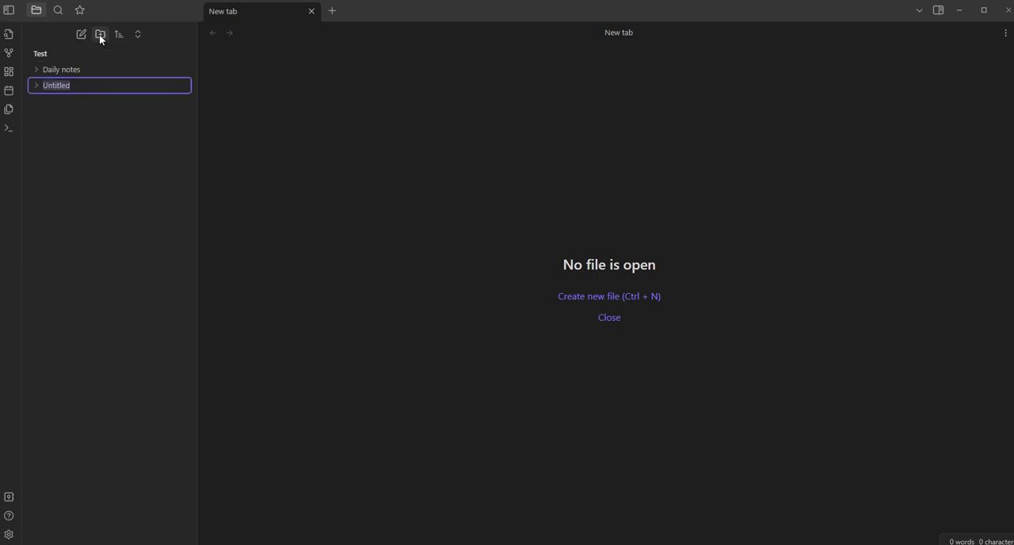
{"action": "type", "text": "References"}
{"action": "key", "text": "Return"}
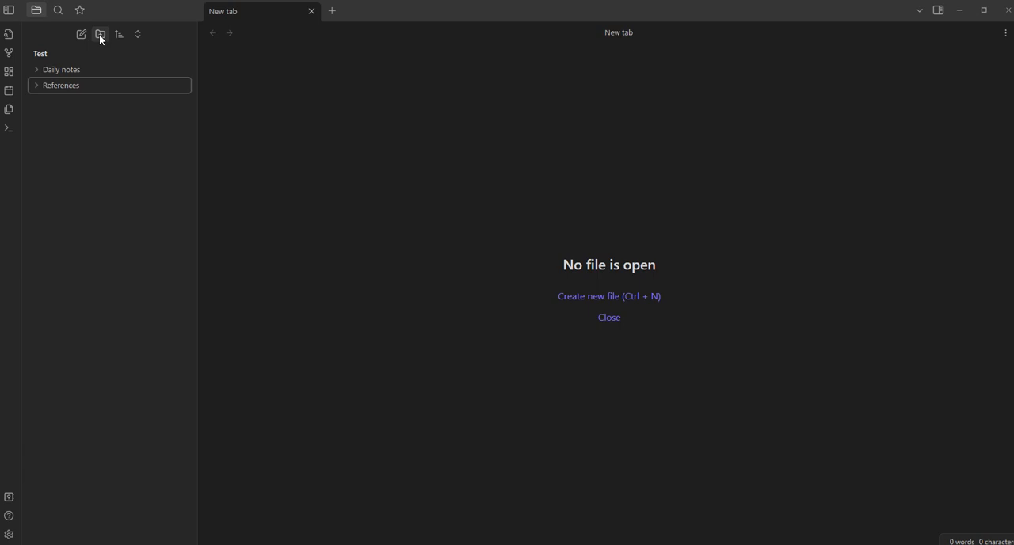
{"action": "left_click", "coordinate": [101, 35]}
{"action": "type", "text": "Notes"}
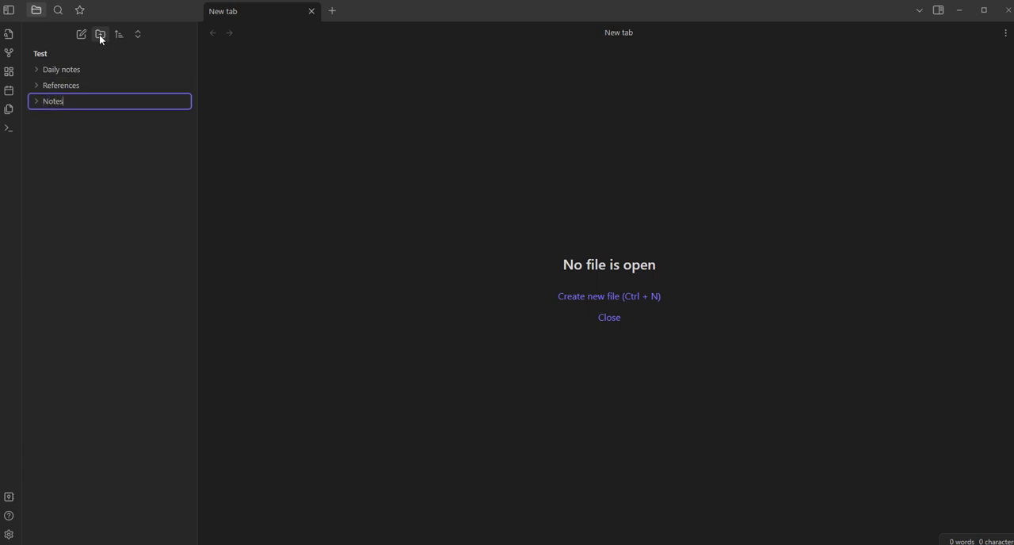
{"action": "key", "text": "Return"}
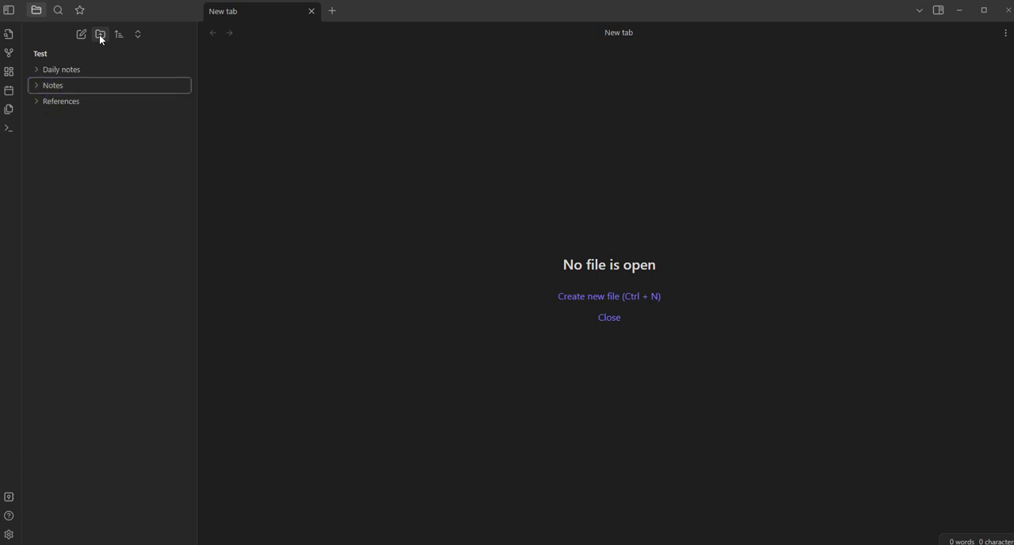
Create a subfolder named Images inside the Notes folder and expand it
{"action": "right_click", "coordinate": [49, 88]}
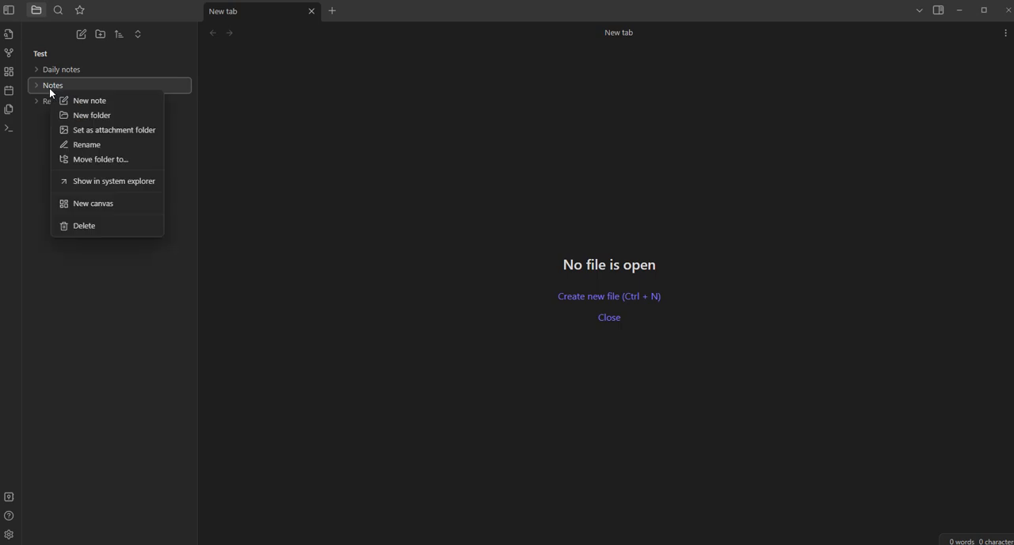
{"action": "left_click", "coordinate": [84, 110]}
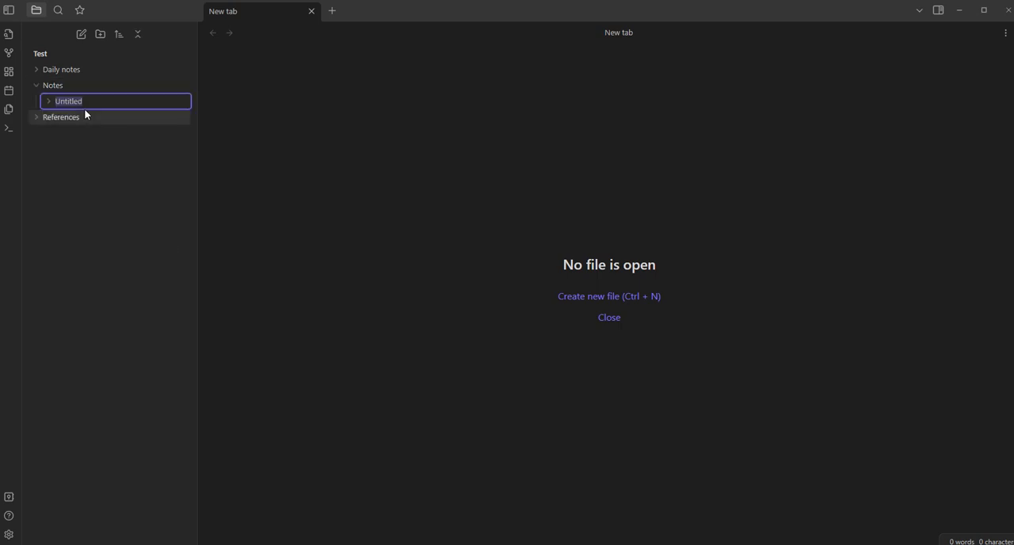
{"action": "type", "text": "Images"}
{"action": "key", "text": "Return"}
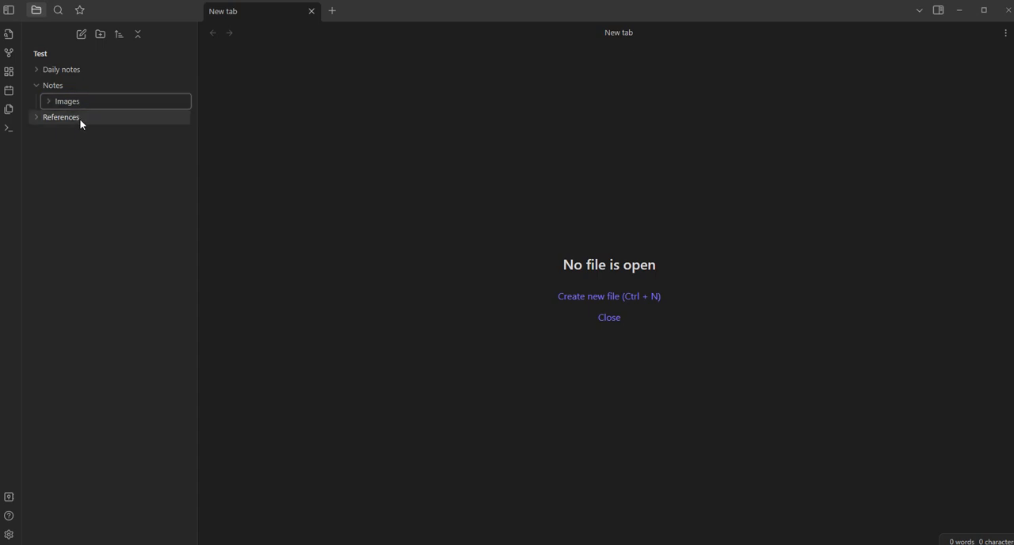
{"action": "left_click", "coordinate": [81, 103]}
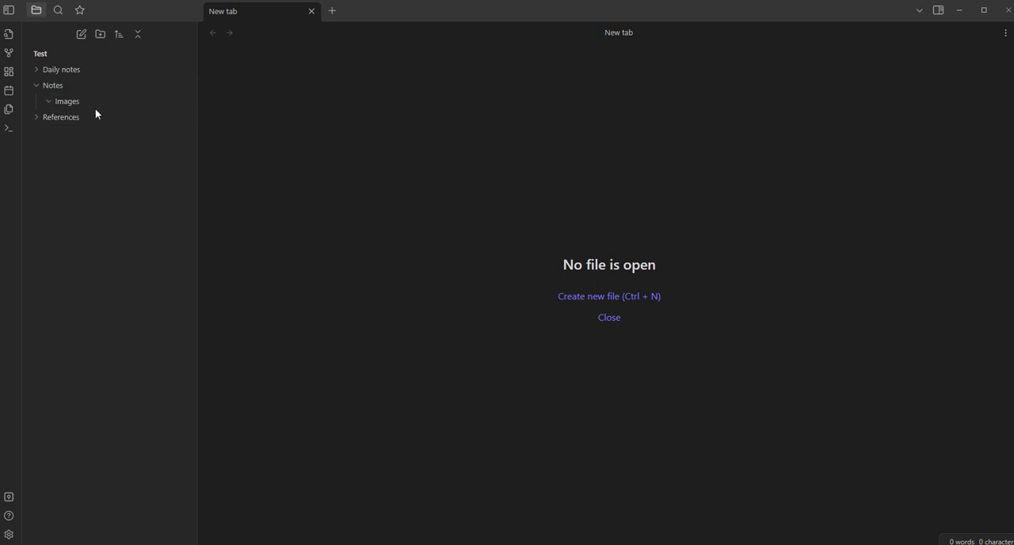
Create top-level folders named Production and Templates, and collapse the Notes folder
{"action": "left_click", "coordinate": [101, 36]}
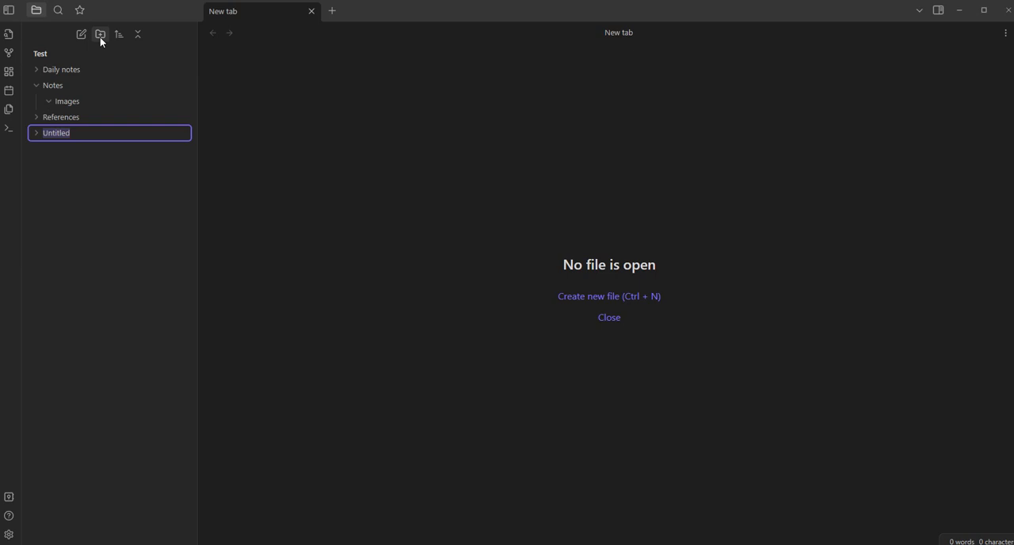
{"action": "type", "text": "Product"}
{"action": "type", "text": "ion"}
{"action": "key", "text": "Return"}
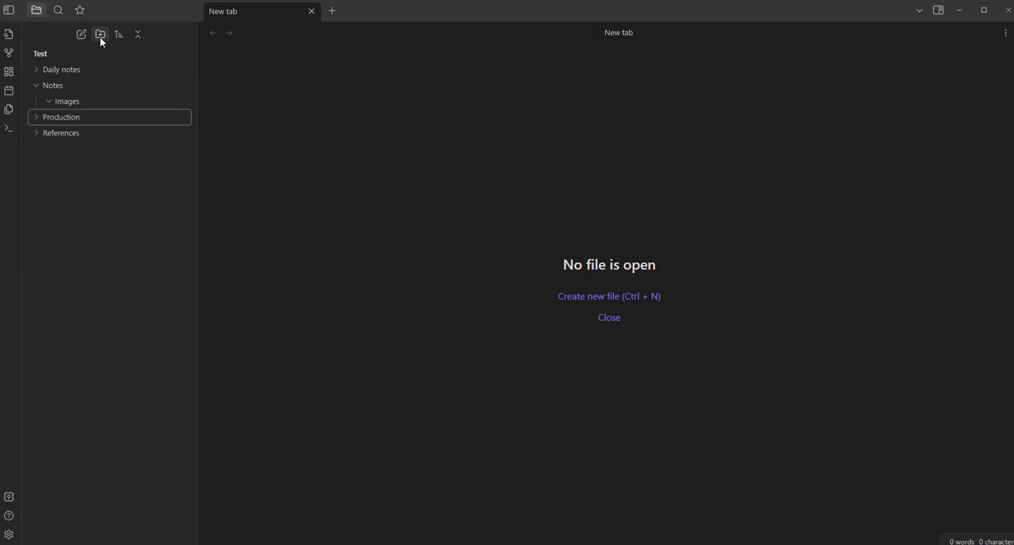
{"action": "left_click", "coordinate": [101, 37]}
{"action": "type", "text": "Templates"}
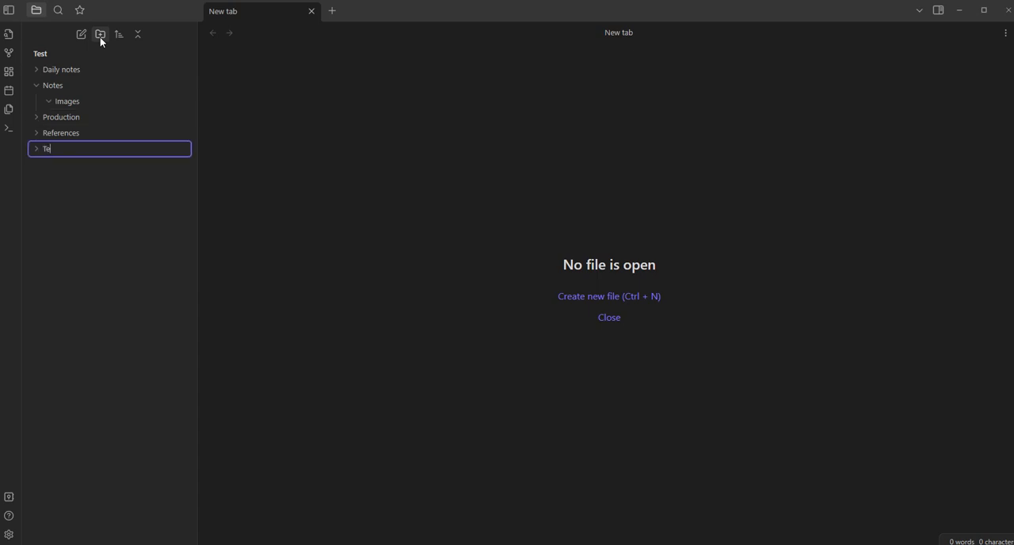
{"action": "key", "text": "Return"}
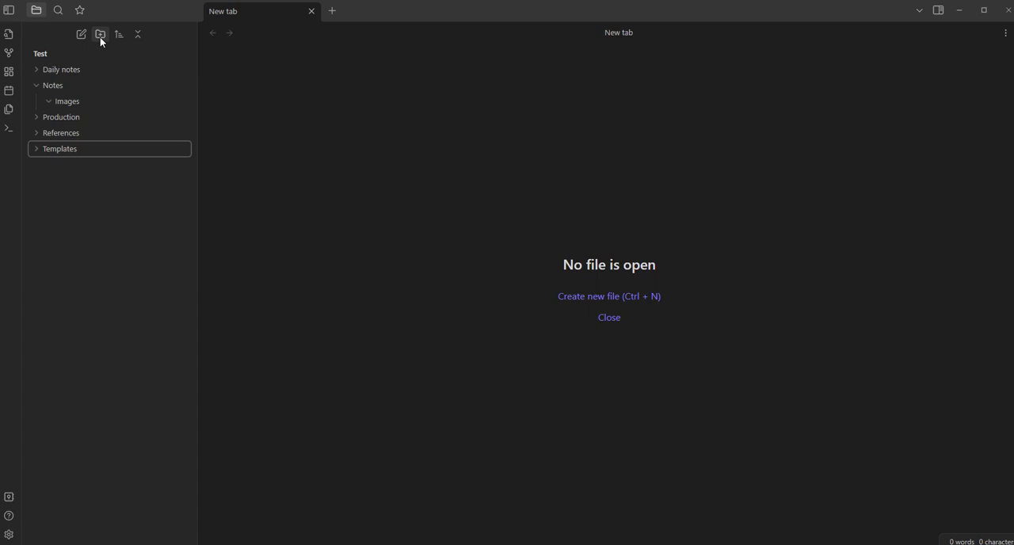
{"action": "left_click", "coordinate": [37, 85]}
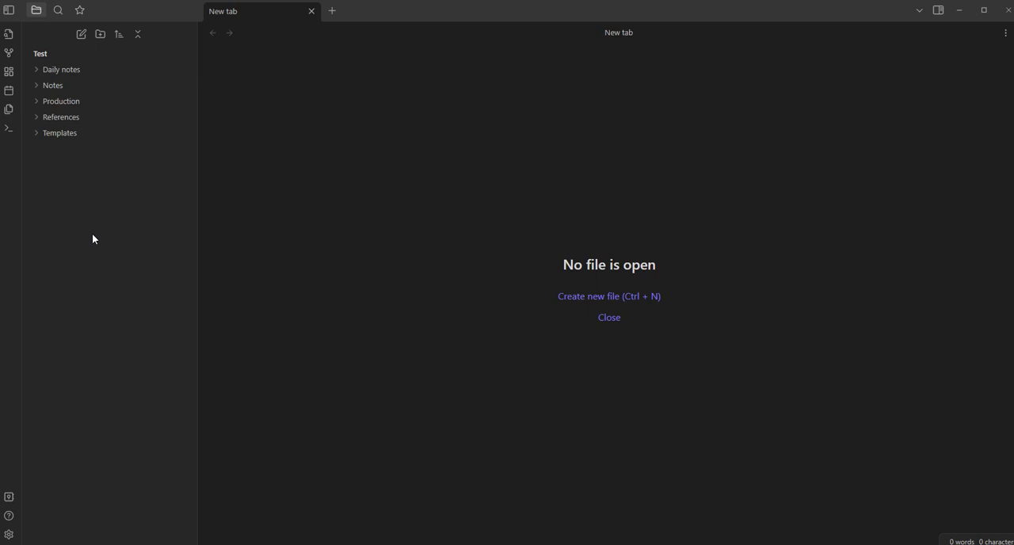
Create a new note titled "daily note template" in the Templates folder
{"action": "right_click", "coordinate": [74, 139]}
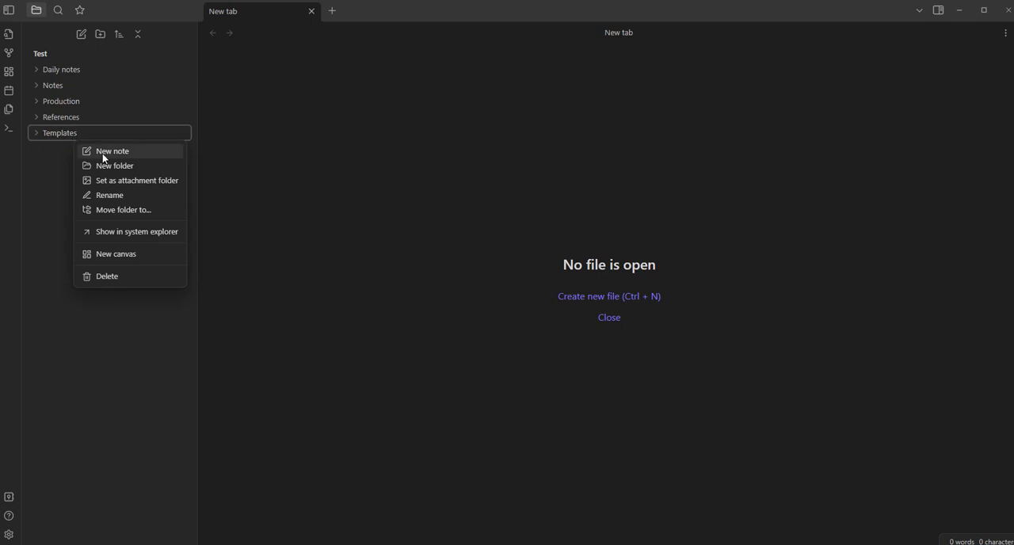
{"action": "left_click", "coordinate": [104, 151]}
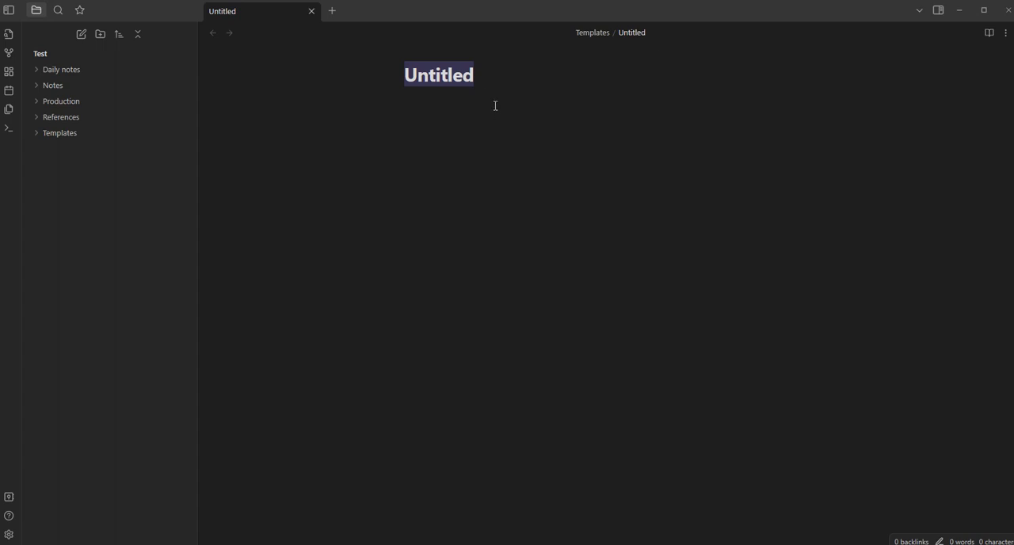
{"action": "type", "text": "dail"}
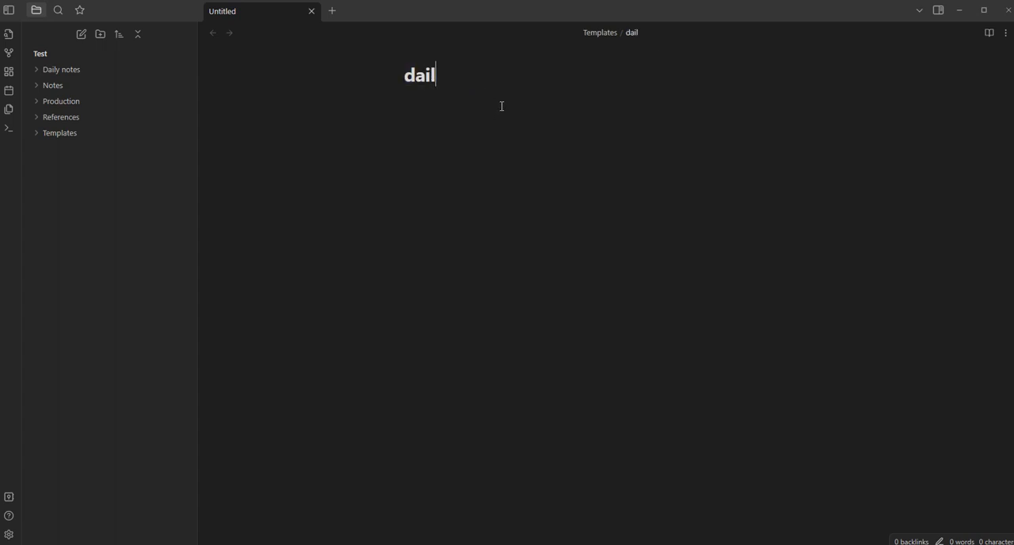
{"action": "type", "text": "y note "}
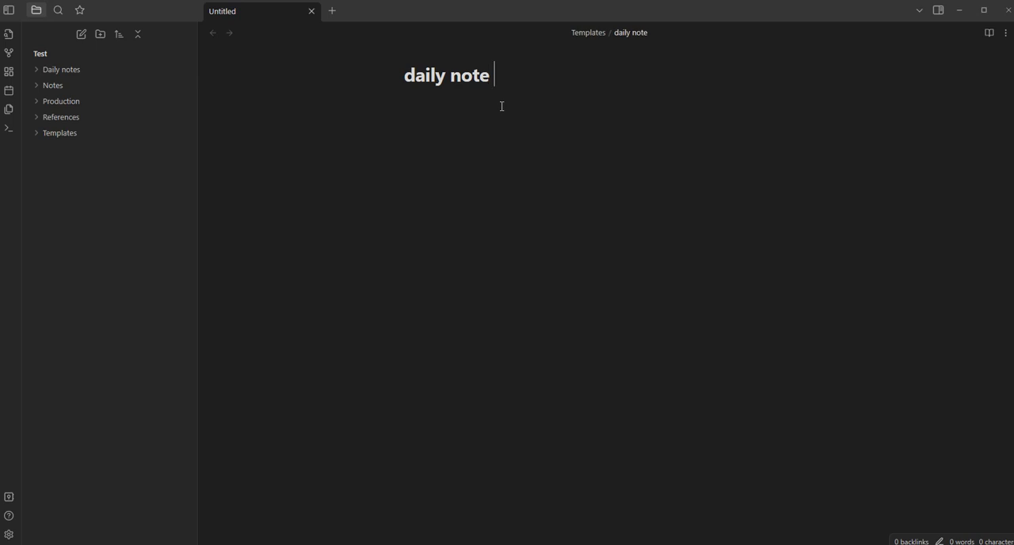
{"action": "type", "text": "template"}
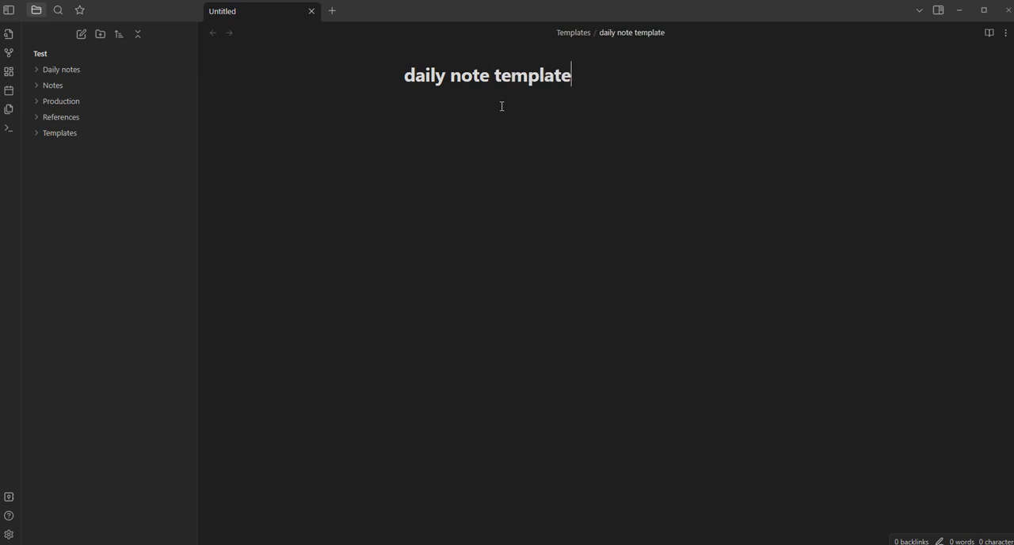
{"action": "key", "text": "Return"}
Add the level-one headings "Todo" and "Done today" to the template note, each followed by a blank line
{"action": "type", "text": "# "}
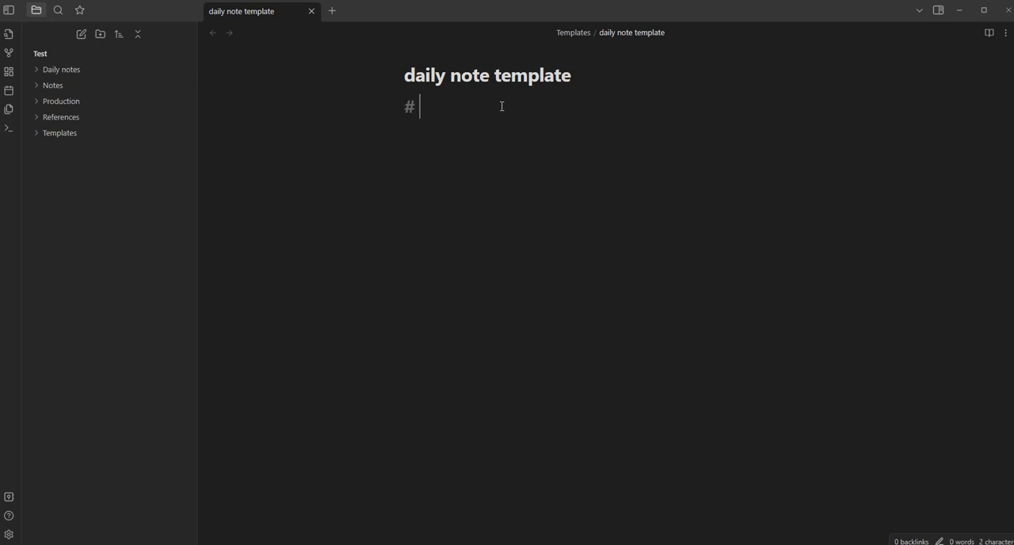
{"action": "type", "text": "Todo"}
{"action": "key", "text": "Return"}
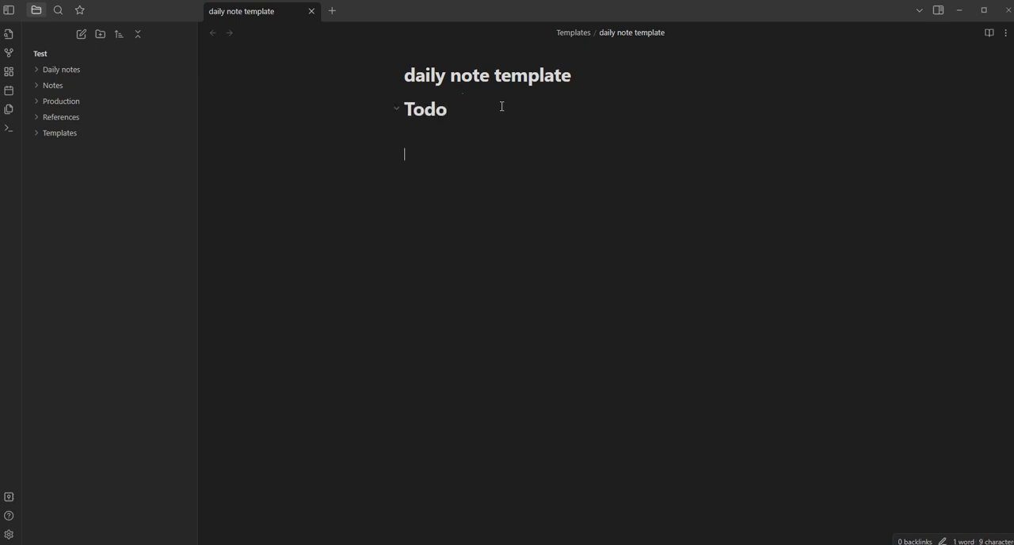
{"action": "key", "text": "Return"}
{"action": "type", "text": "#"}
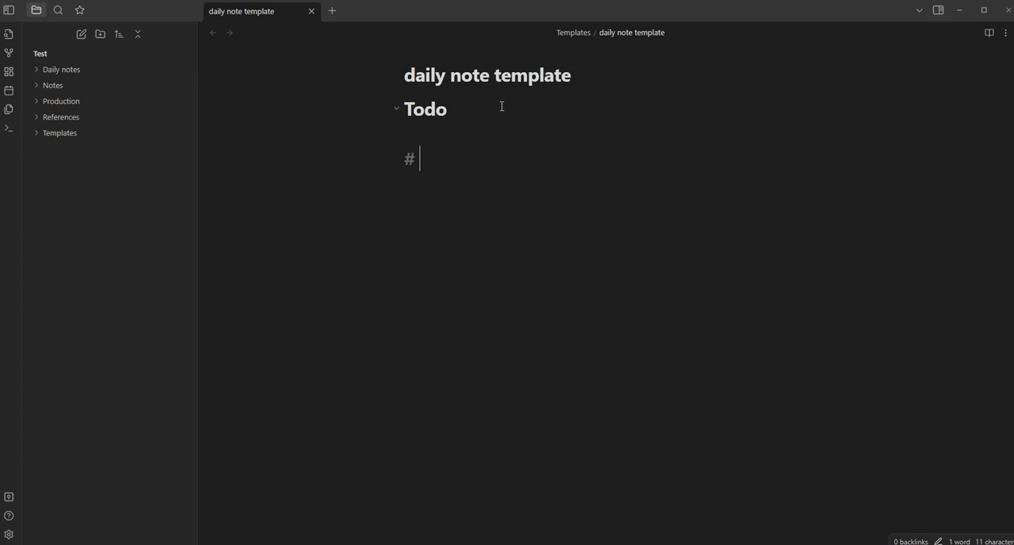
{"action": "type", "text": "Done today"}
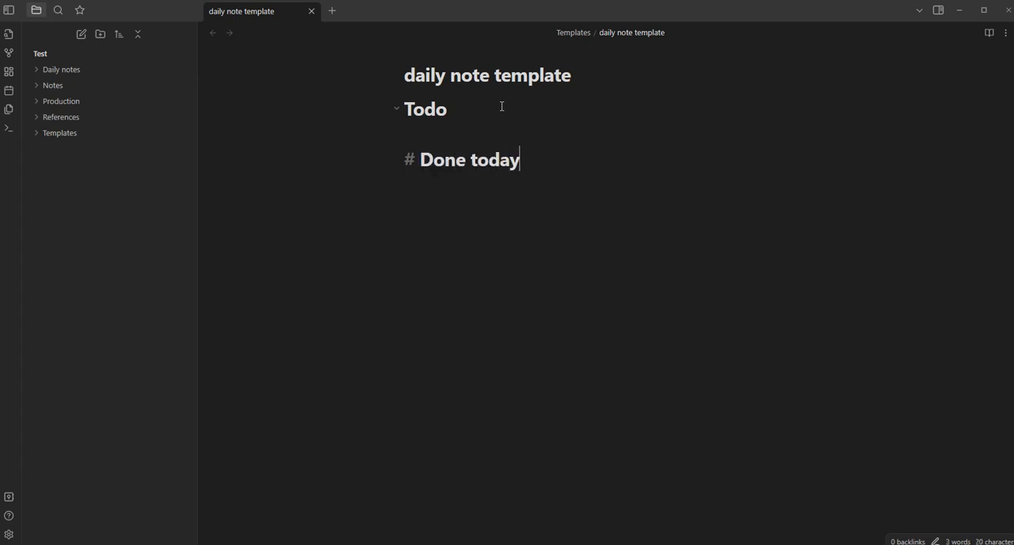
{"action": "key", "text": "Return"}
{"action": "key", "text": "Return"}
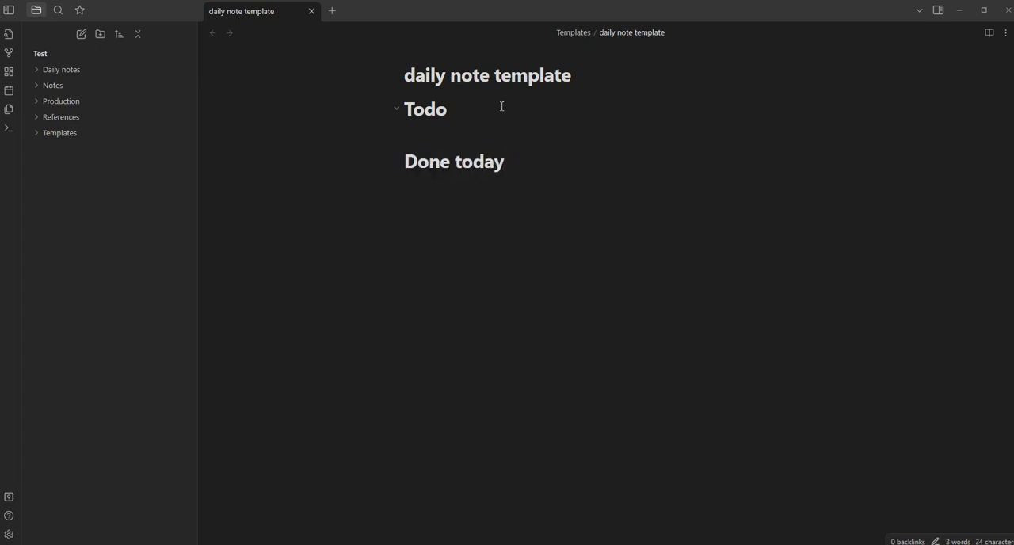
Add the level-one heading "Tomorrow's plan" below the "Done today" section of the template note
{"action": "type", "text": "# Tomorrow's pln"}
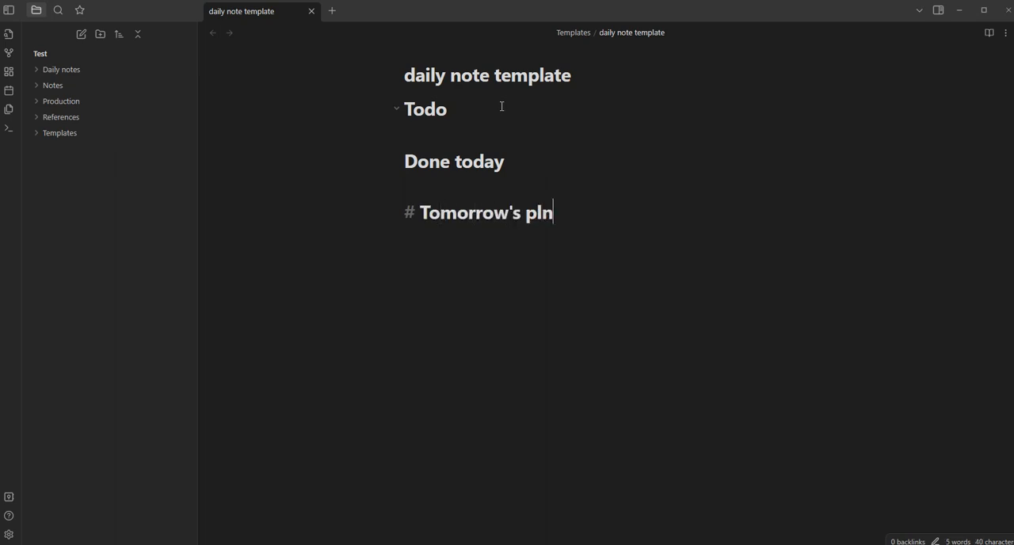
{"action": "key", "text": "BackSpace"}
{"action": "type", "text": "an"}
{"action": "key", "text": "Return"}
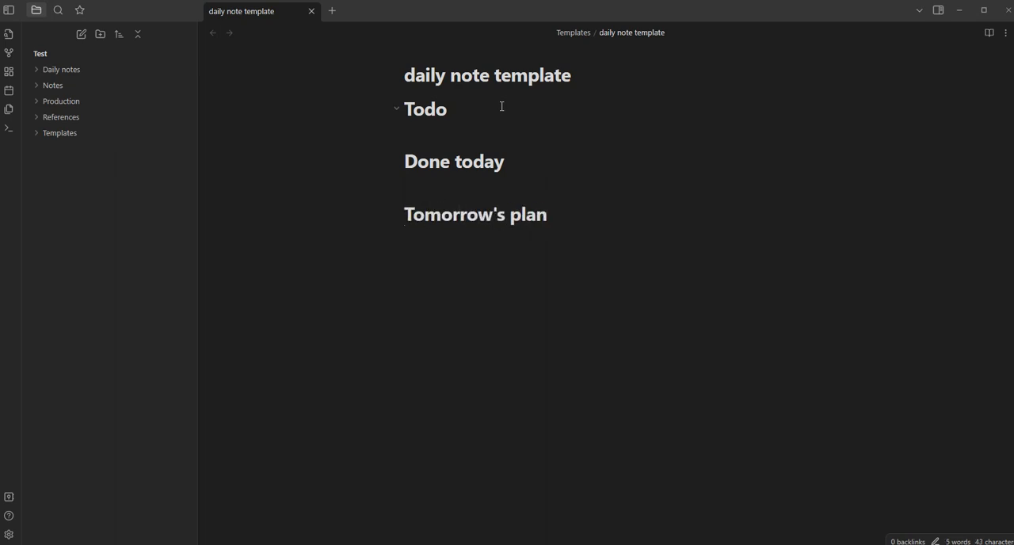
Add an empty bullet point under each of the "Done today" and "Tomorrow's plan" headings
{"action": "left_click", "coordinate": [494, 133]}
{"action": "left_click", "coordinate": [498, 187]}
{"action": "left_click", "coordinate": [485, 183]}
{"action": "type", "text": "-"}
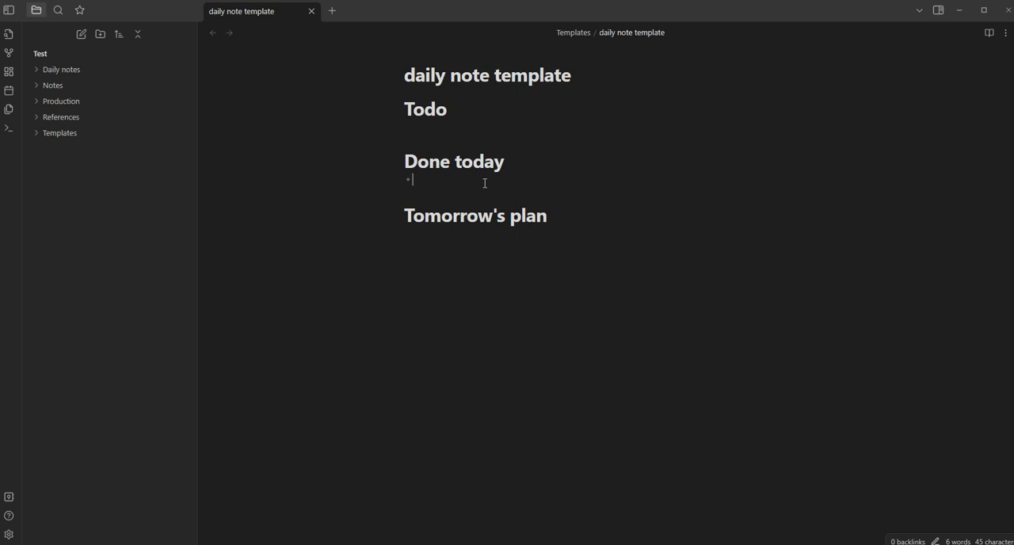
{"action": "left_click", "coordinate": [458, 239]}
{"action": "type", "text": "-"}
Enter three sample bullets, "fdafda", "fdsafads" and "fdsadfsa", under the "Done today" heading
{"action": "left_click", "coordinate": [440, 183]}
{"action": "type", "text": "fdafda"}
{"action": "key", "text": "Return"}
{"action": "type", "text": "fdsafads"}
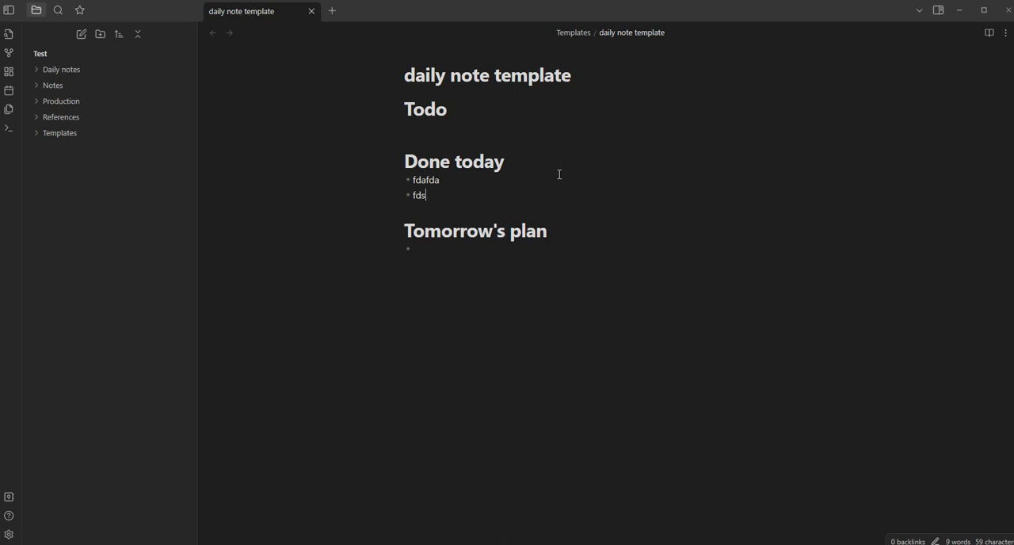
{"action": "key", "text": "Return"}
{"action": "type", "text": "fdsadfsa"}
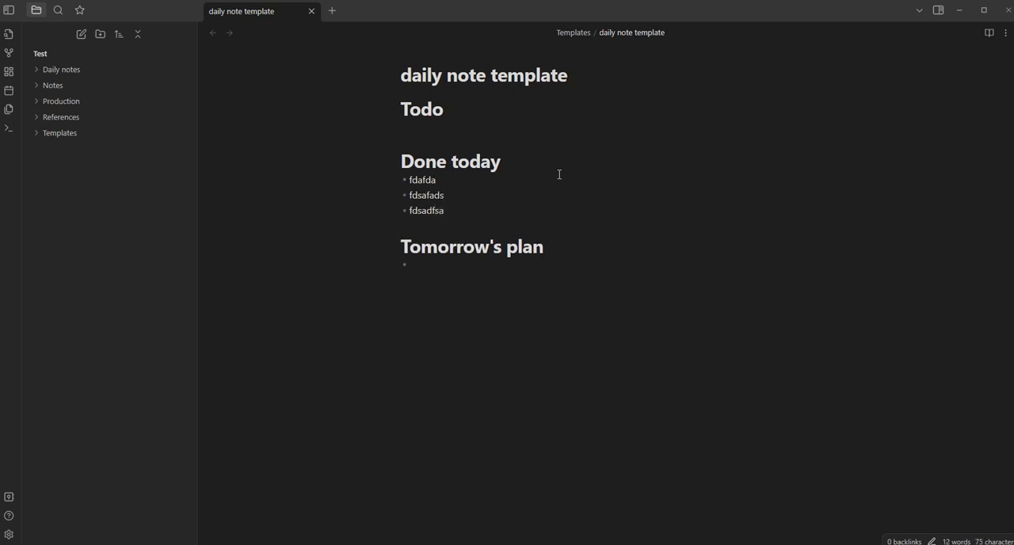
Delete the sample bullet text under "Done today", keeping a single empty bullet
{"action": "key", "text": "shift+Up"}
{"action": "key", "text": "shift+Up"}
{"action": "key", "text": "shift+Left"}
{"action": "key", "text": "shift+Left"}
{"action": "key", "text": "shift+Left"}
{"action": "key", "text": "shift+Left"}
{"action": "key", "text": "shift+Left"}
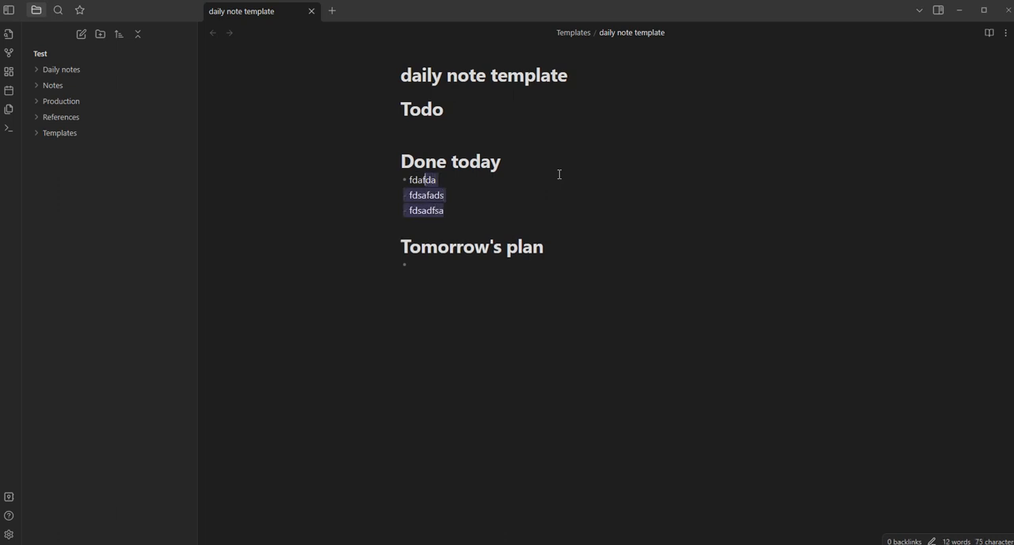
{"action": "key", "text": "shift+Left"}
{"action": "key", "text": "BackSpace"}
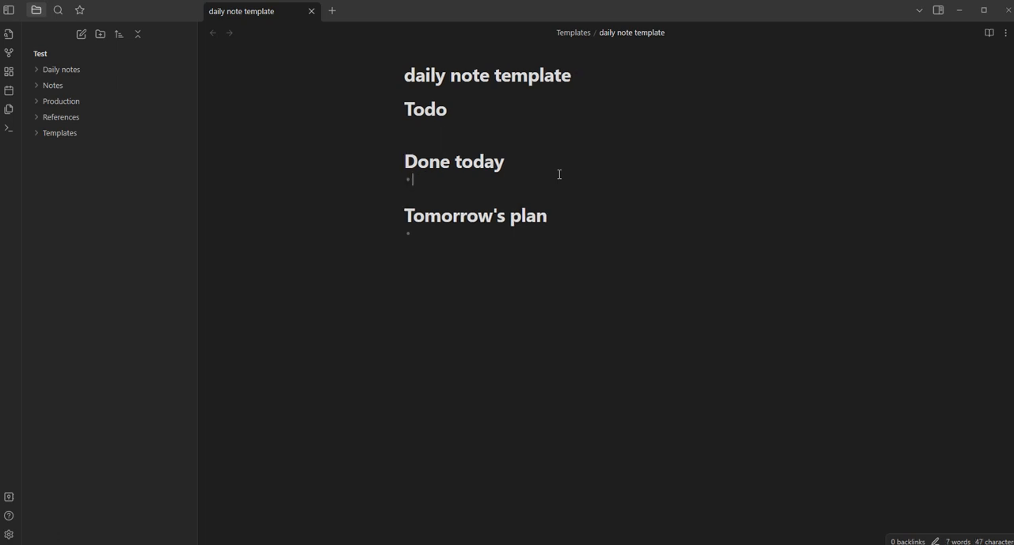
Add an empty Markdown checkbox item under the "Todo" heading
{"action": "left_click", "coordinate": [484, 123]}
{"action": "type", "text": "- [ "}
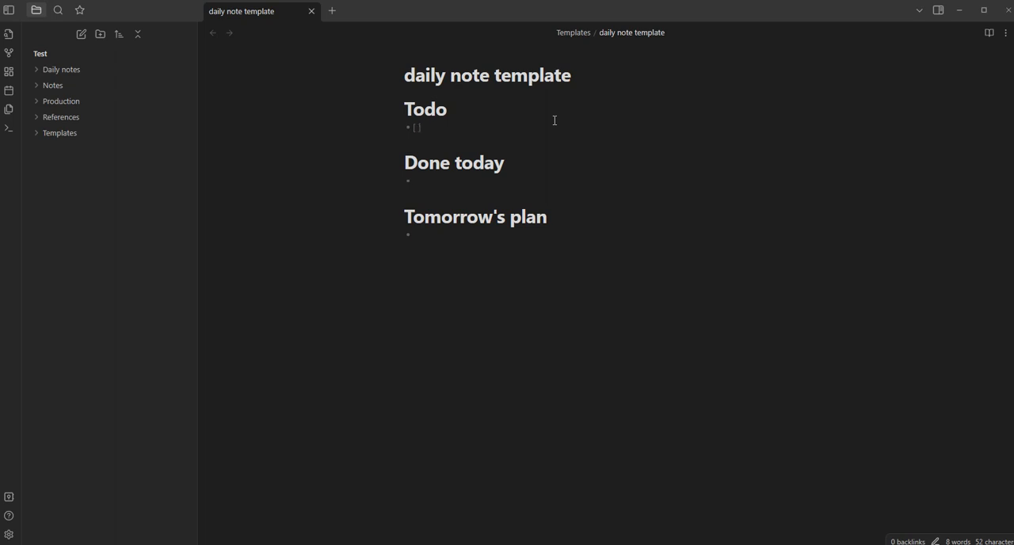
{"action": "type", "text": "] "}
{"action": "type", "text": "fdafdssfs"}
Enter the sample tasks "fdafdssfs" and "fdsafdasfdas" in the Todo checklist and start a third item
{"action": "key", "text": "Return"}
{"action": "type", "text": "fdsafdasfdas"}
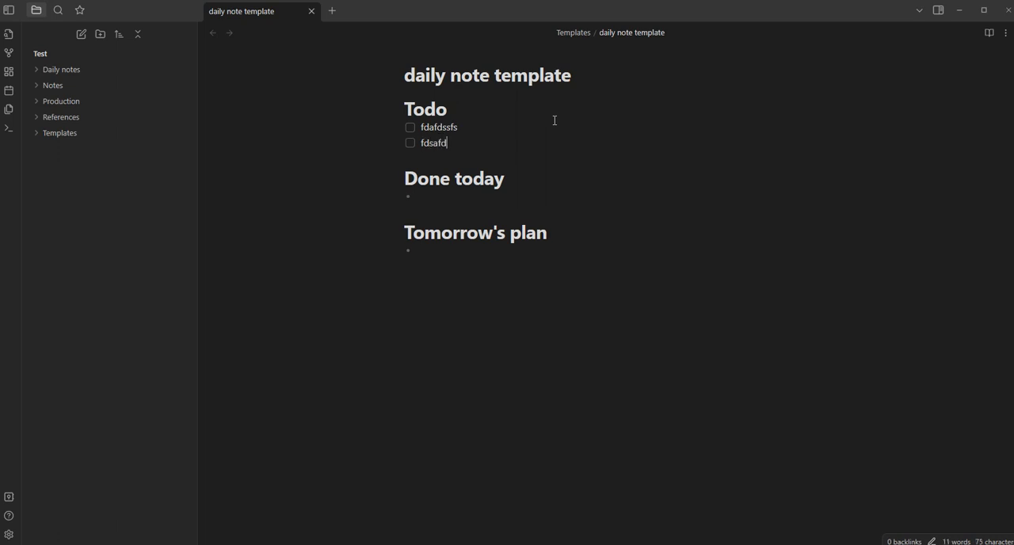
{"action": "key", "text": "Return"}
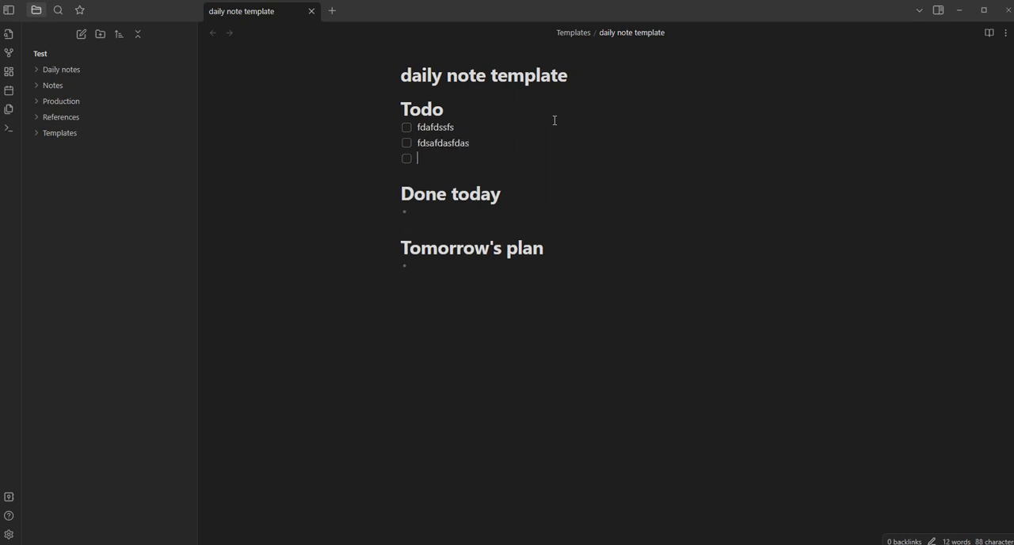
Check and uncheck the first sample task, and delete the sample tasks, keeping one empty checkbox under "Todo"
{"action": "left_click", "coordinate": [406, 127]}
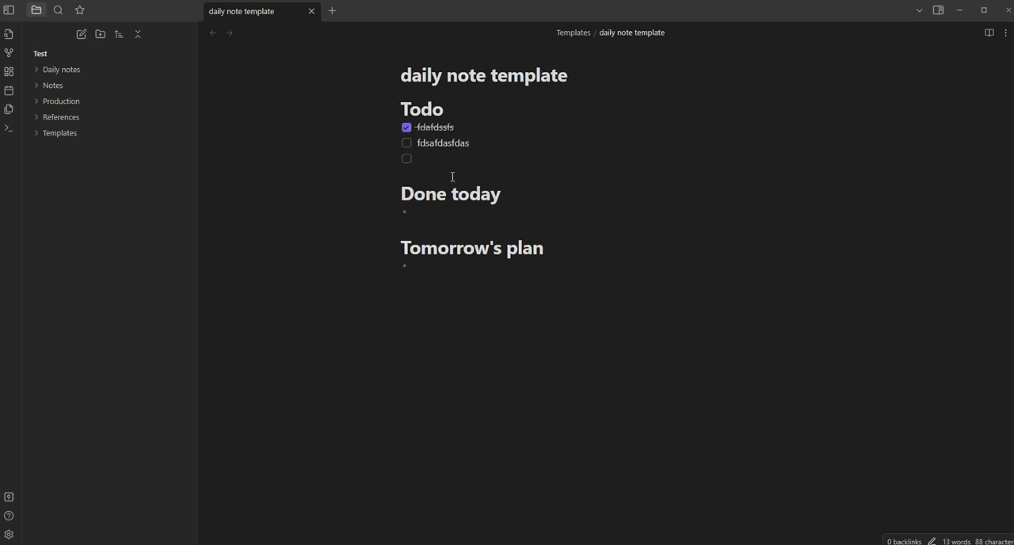
{"action": "left_click", "coordinate": [407, 129]}
{"action": "left_click_drag", "start_coordinate": [436, 156], "coordinate": [417, 128]}
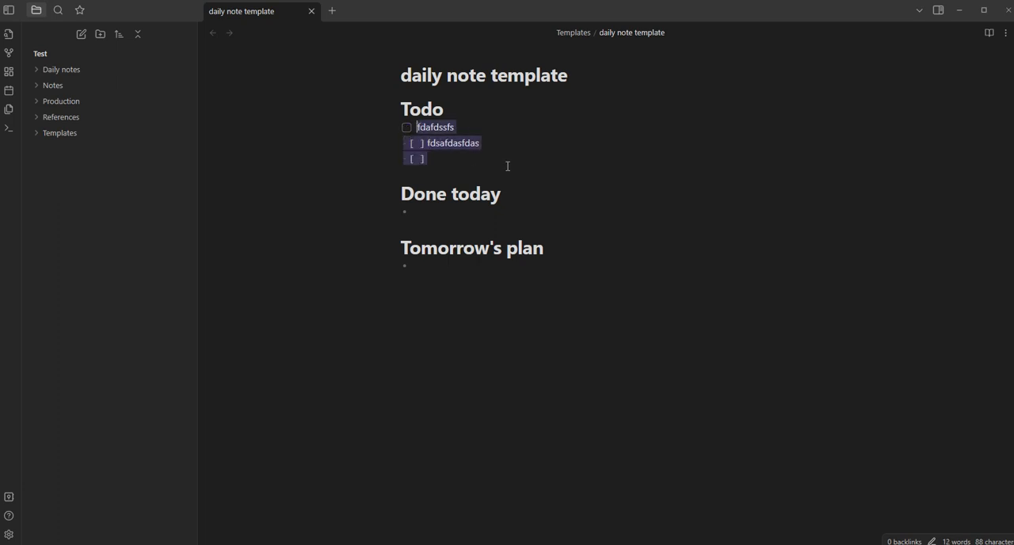
{"action": "key", "text": "BackSpace"}
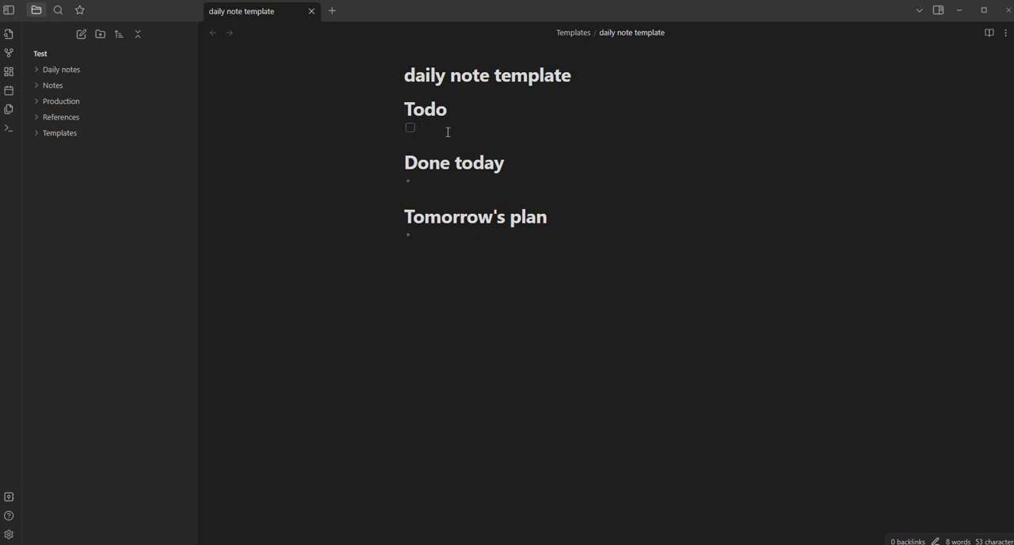
Examine the underlying Markdown syntax of the empty checkbox item and the "Todo" heading
{"action": "key", "text": "Left"}
{"action": "key", "text": "Left"}
{"action": "key", "text": "Left"}
{"action": "key", "text": "Left"}
{"action": "key", "text": "Right"}
{"action": "key", "text": "Right"}
{"action": "key", "text": "Right"}
{"action": "key", "text": "Up"}
{"action": "key", "text": "Left"}
{"action": "key", "text": "Left"}
{"action": "key", "text": "Left"}
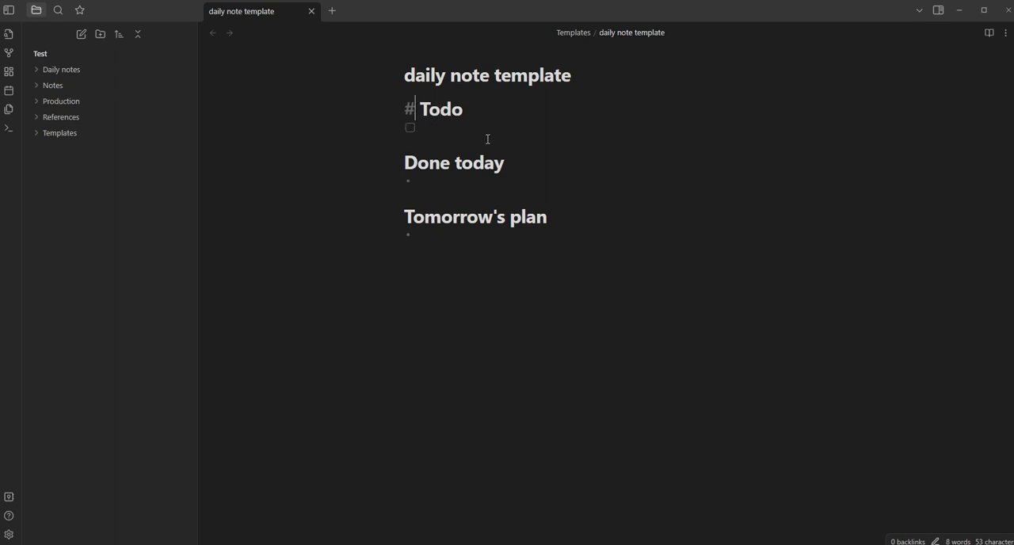
Insert a sample level-two heading "fdsfds" and level-three heading "fdsfsdf" beneath the "Todo" heading
{"action": "left_click", "coordinate": [480, 109]}
{"action": "key", "text": "Return"}
{"action": "type", "text": "## "}
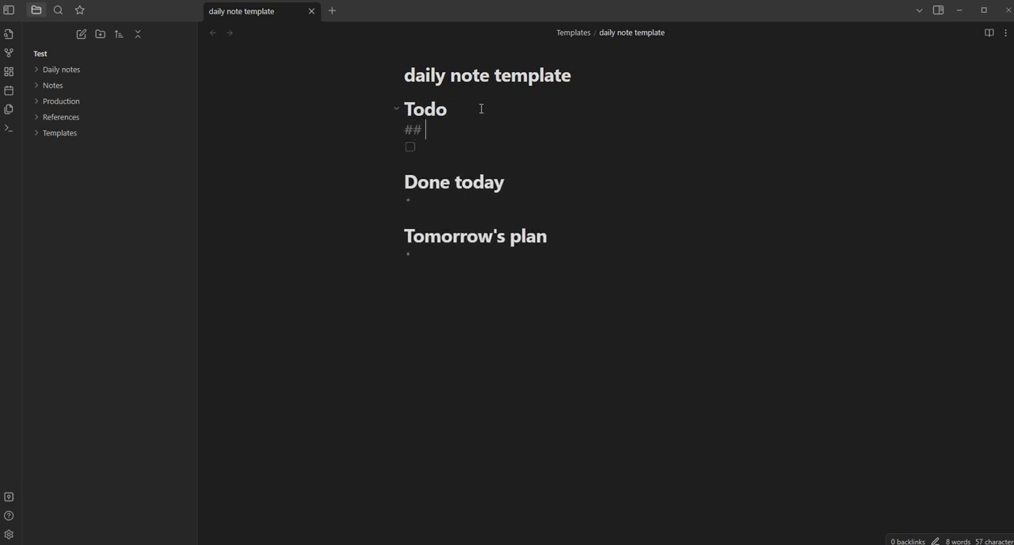
{"action": "type", "text": "fdsfdsf"}
{"action": "key", "text": "Return"}
{"action": "type", "text": "### "}
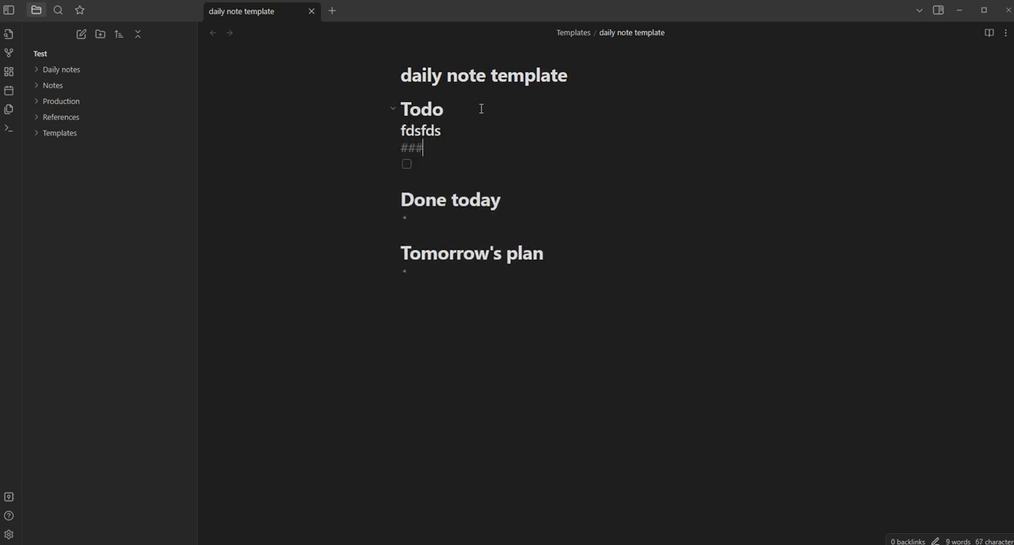
{"action": "type", "text": "fdsfsdf"}
Replace the two sample headings with the tag #tag and search the vault for that tag
{"action": "key", "text": "shift+Up"}
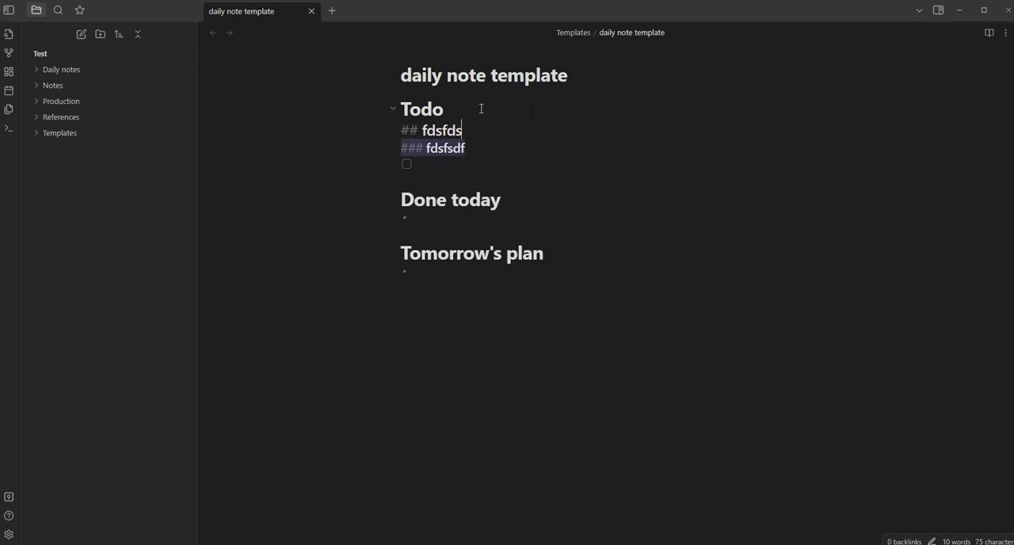
{"action": "key", "text": "shift+Home"}
{"action": "key", "text": "BackSpace"}
{"action": "type", "text": "#"}
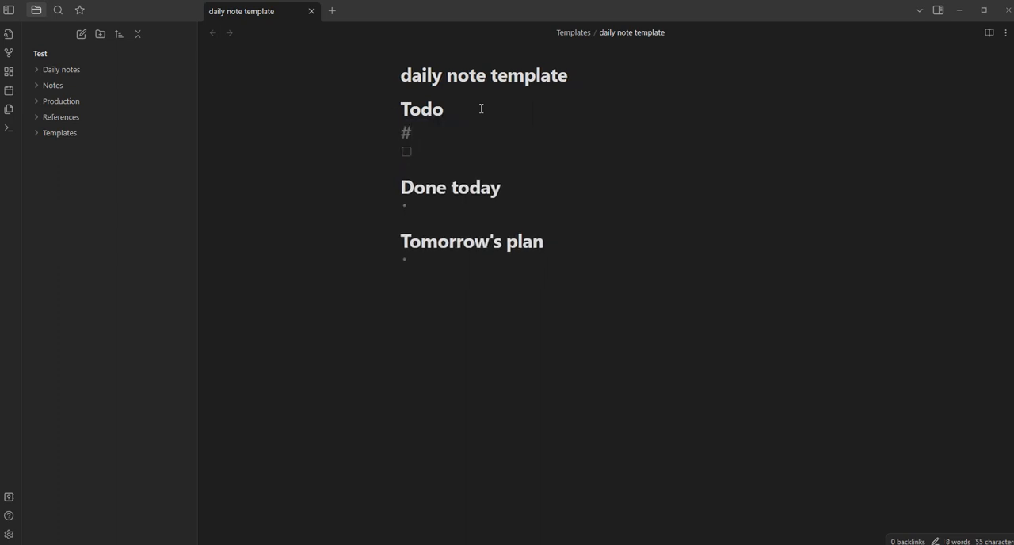
{"action": "type", "text": "tag"}
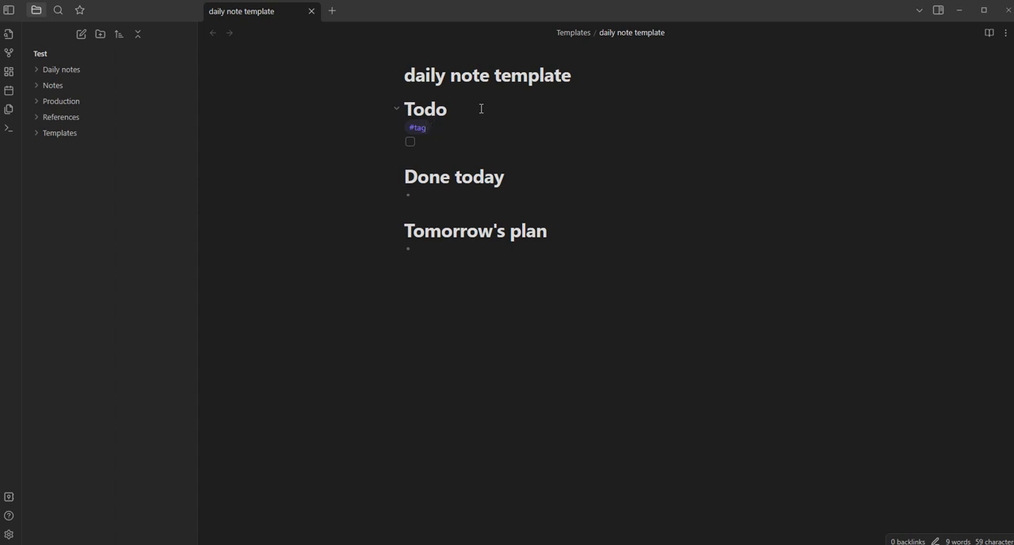
{"action": "left_click", "coordinate": [417, 135]}
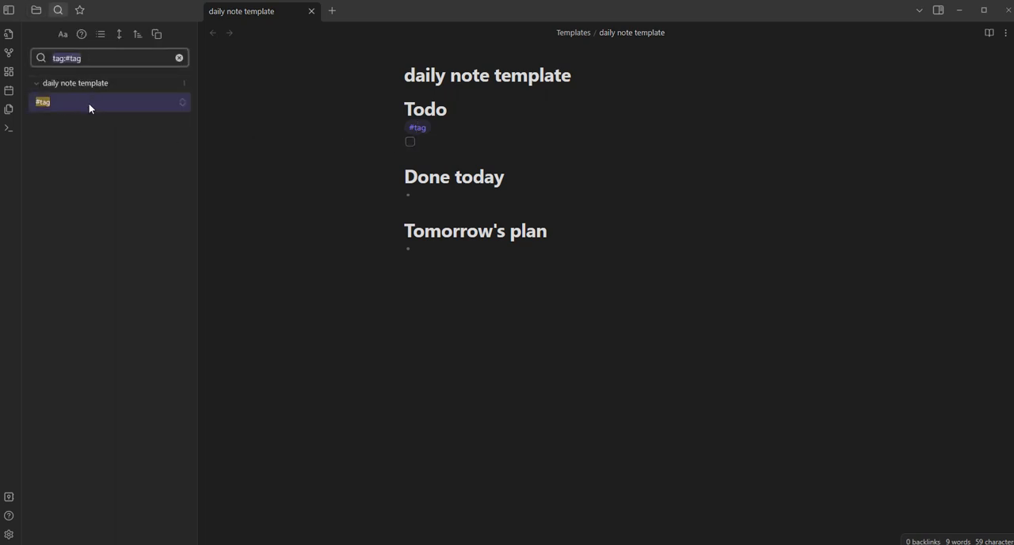
Delete the #tag line from the note, and clear the tag search to return to the file list
{"action": "left_click", "coordinate": [440, 127]}
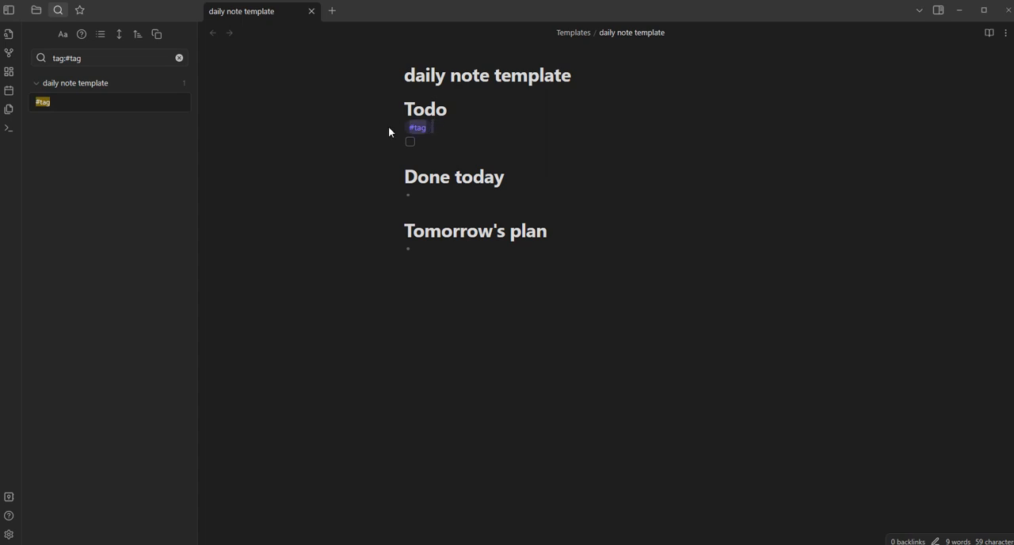
{"action": "key", "text": "shift+Home"}
{"action": "key", "text": "BackSpace"}
{"action": "key", "text": "BackSpace"}
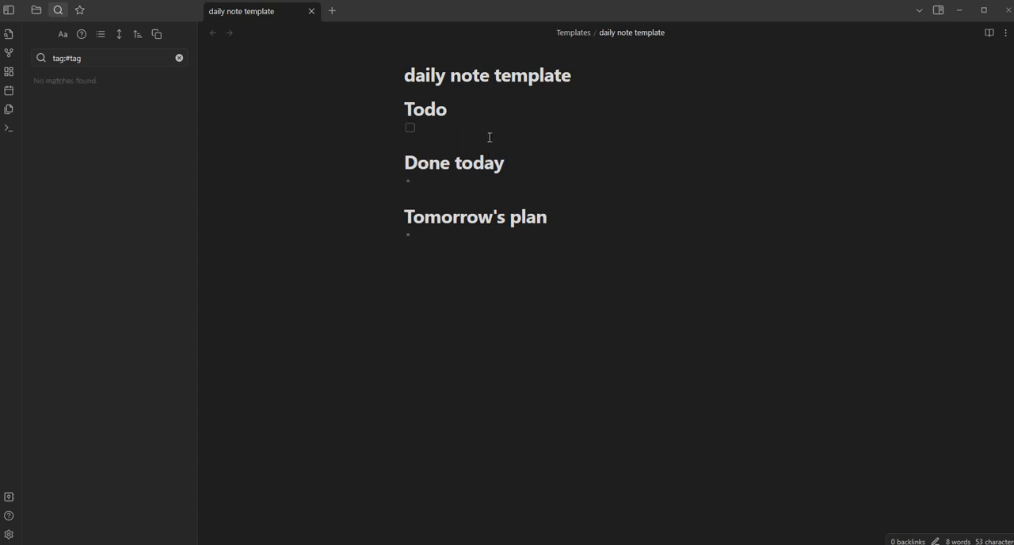
{"action": "left_click", "coordinate": [179, 58]}
{"action": "left_click", "coordinate": [37, 10]}
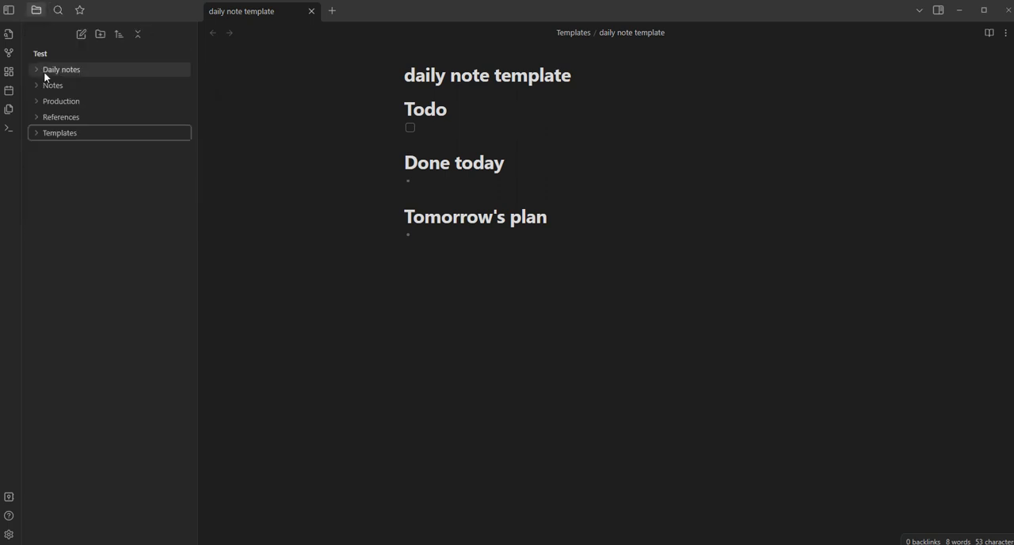
Expand the Templates folder and create a new note in it titled "note template"
{"action": "left_click", "coordinate": [35, 136]}
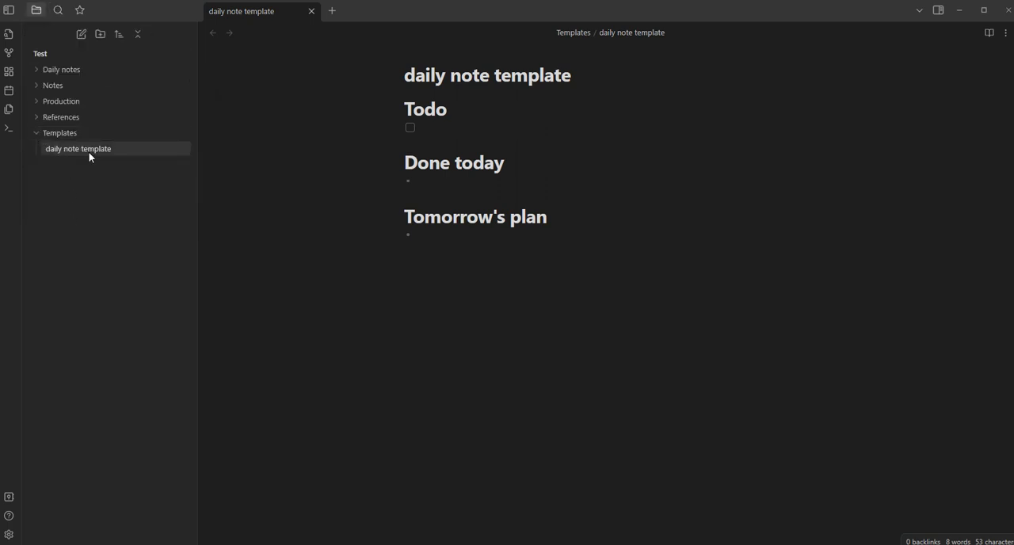
{"action": "right_click", "coordinate": [67, 136]}
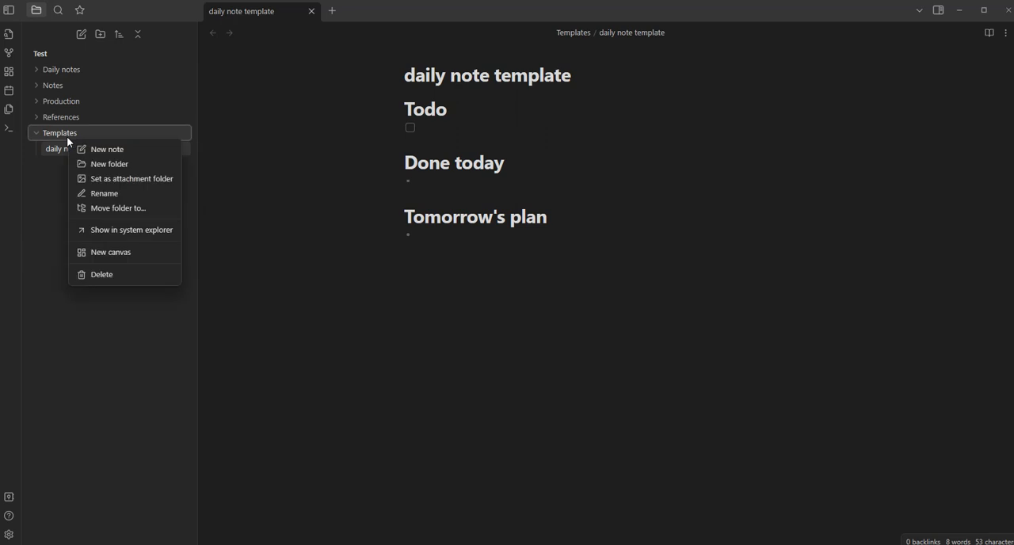
{"action": "left_click", "coordinate": [114, 154]}
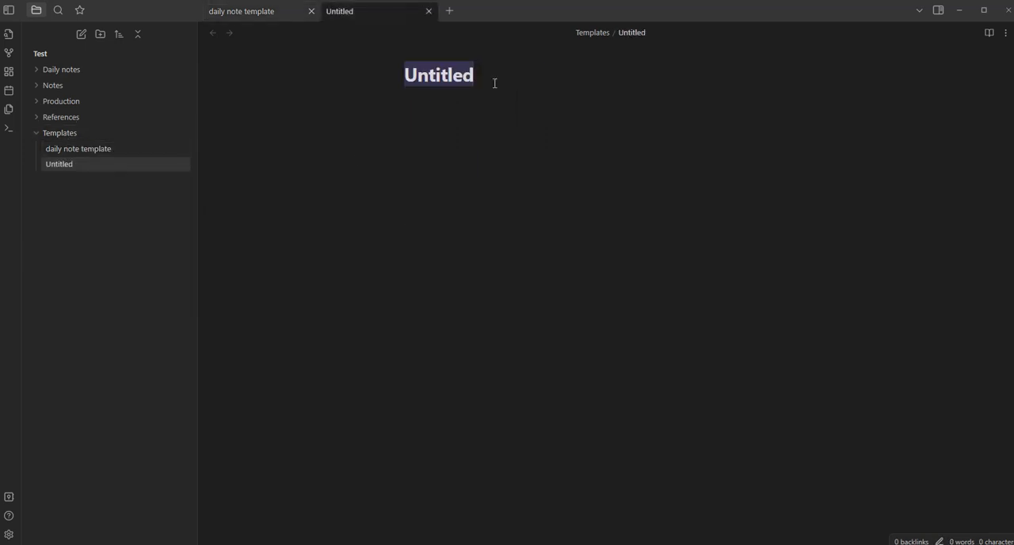
{"action": "type", "text": "note template"}
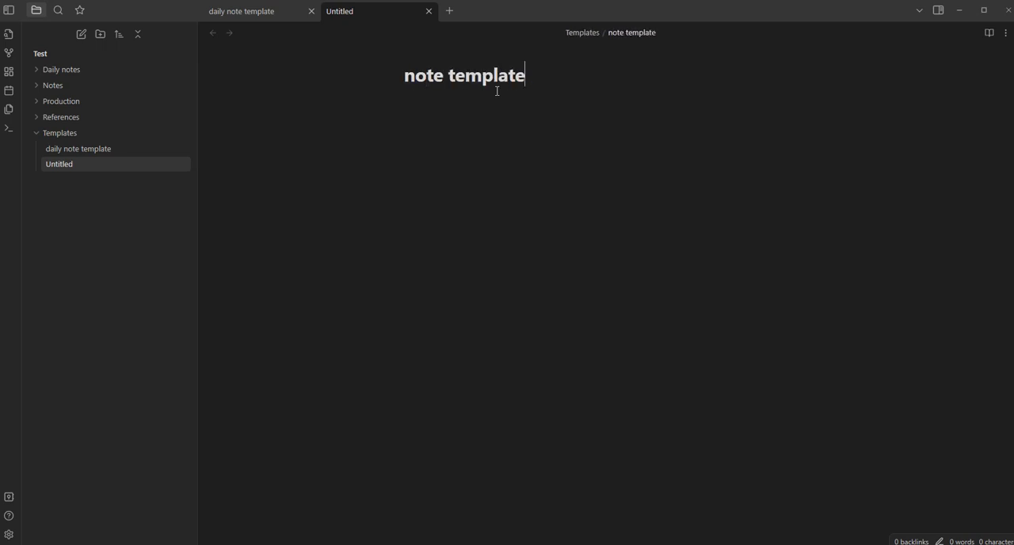
{"action": "key", "text": "Return"}
Add the level-one heading "Links" to the note template, below three blank lines
{"action": "key", "text": "Return"}
{"action": "key", "text": "Return"}
{"action": "key", "text": "Return"}
{"action": "key", "text": "Return"}
{"action": "type", "text": "# Links"}
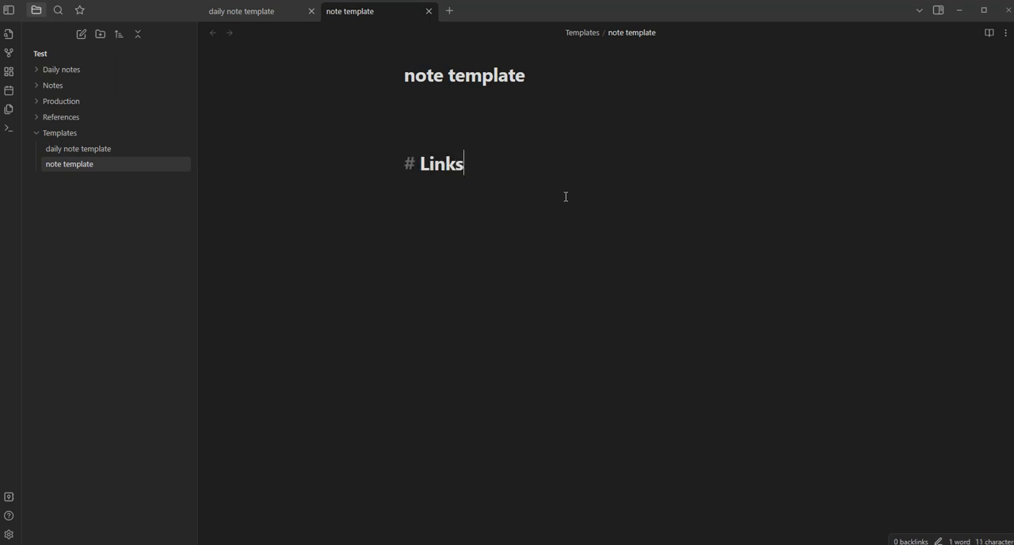
{"action": "key", "text": "Return"}
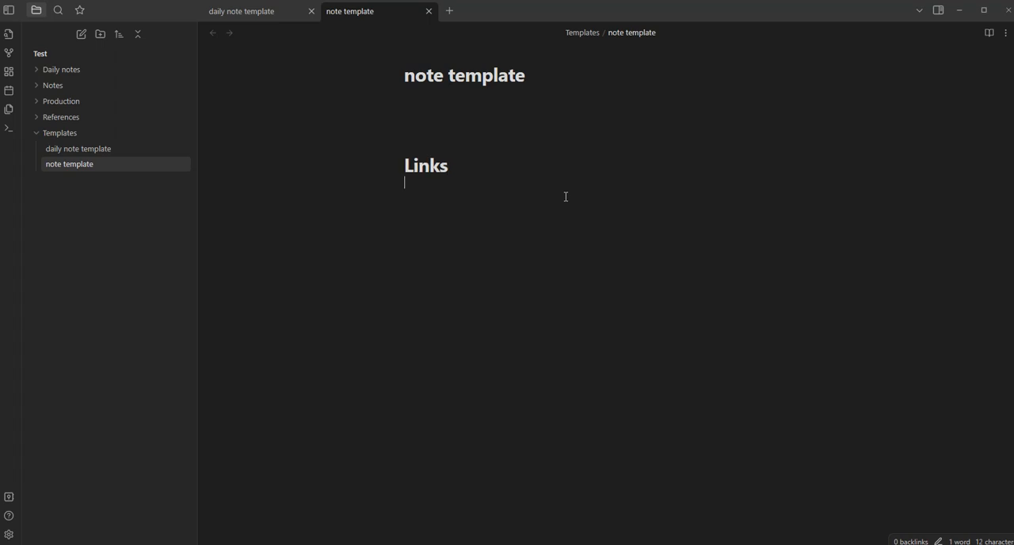
Add the level-two heading "References" directly under the "Links" heading
{"action": "type", "text": "##"}
{"action": "type", "text": "Reference"}
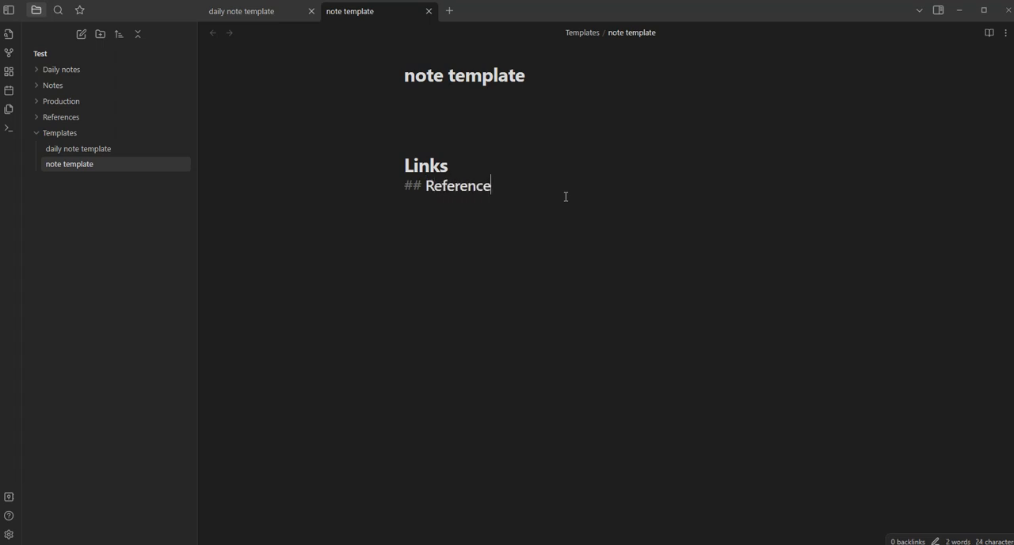
{"action": "type", "text": "s"}
{"action": "key", "text": "Return"}
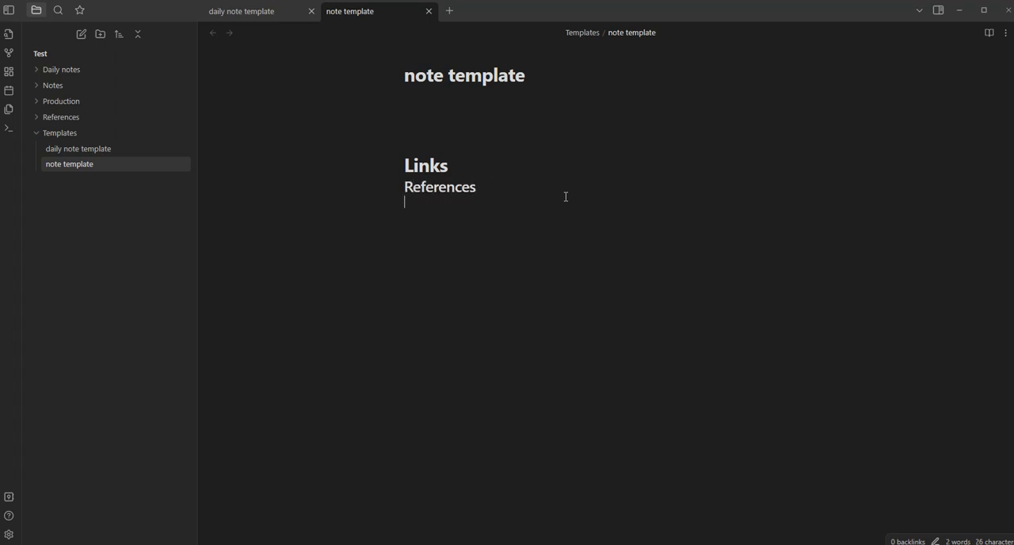
Add the level-two headings "Related" and "Topic" below "References", each followed by a blank line
{"action": "type", "text": "##"}
{"action": "key", "text": "BackSpace"}
{"action": "key", "text": "BackSpace"}
{"action": "type", "text": "## Relate"}
{"action": "type", "text": "d"}
{"action": "key", "text": "Return"}
{"action": "type", "text": "## Topic"}
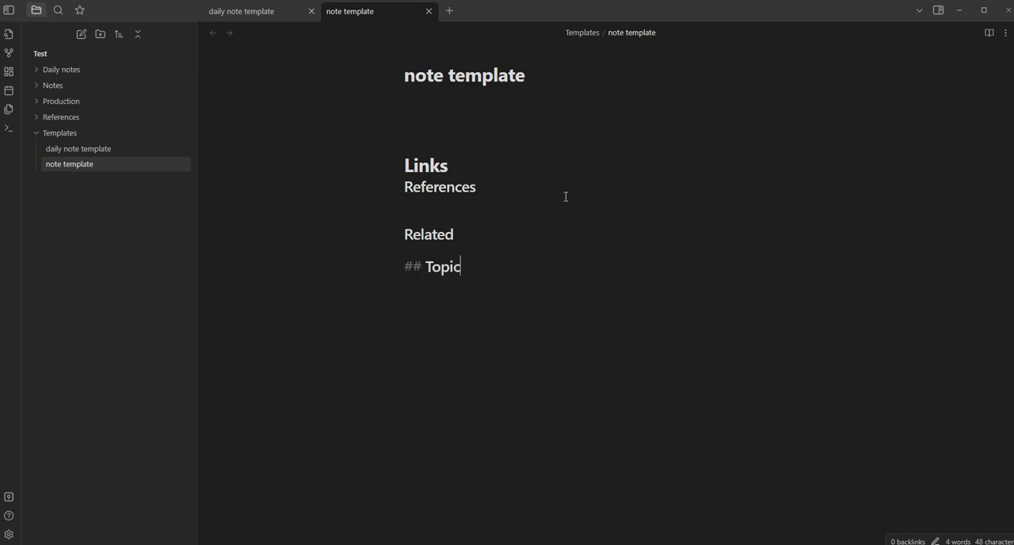
{"action": "key", "text": "Return"}
Add the level-two heading "Ideas" below the "Topic" heading
{"action": "type", "text": "##"}
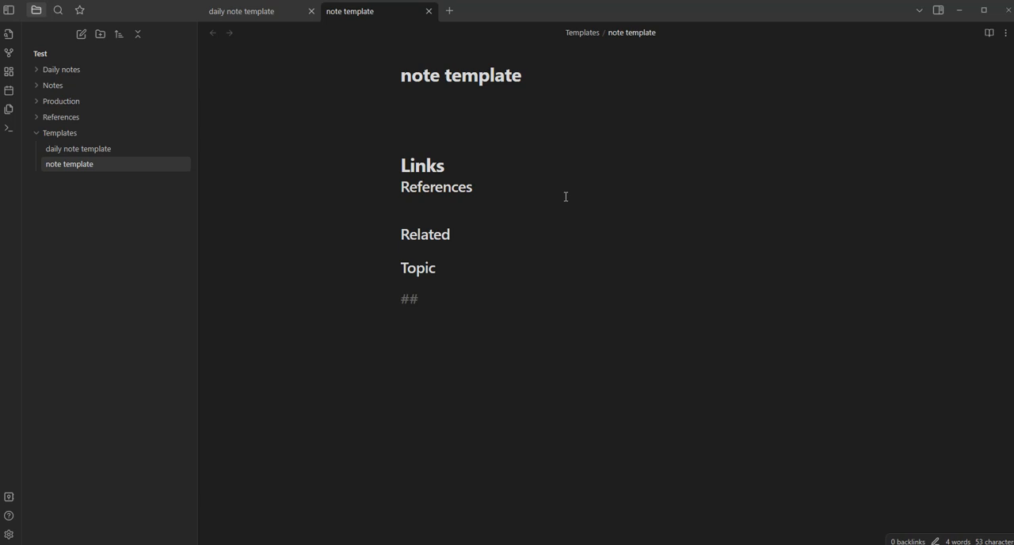
{"action": "left_click", "coordinate": [347, 544]}
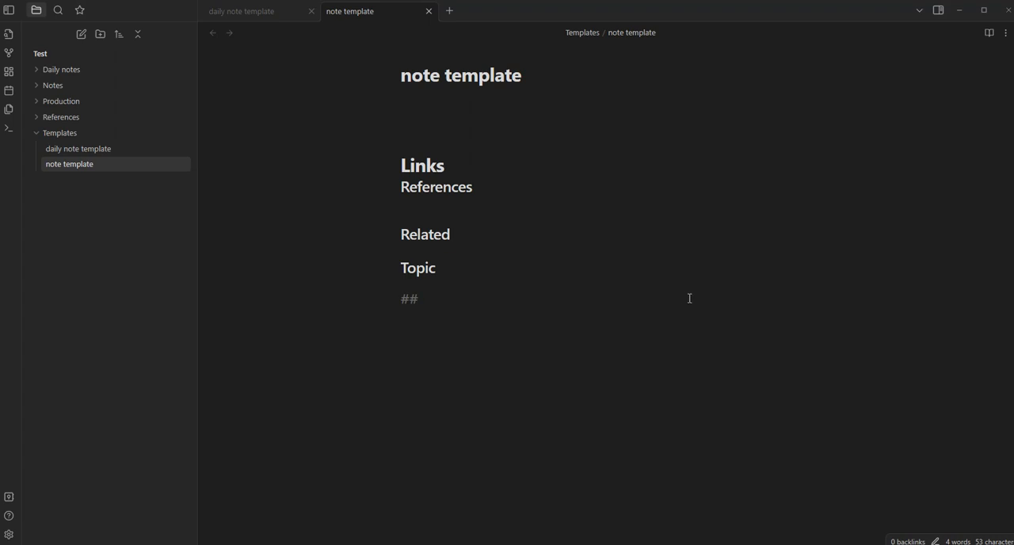
{"action": "left_click", "coordinate": [482, 310]}
{"action": "type", "text": "Ideas"}
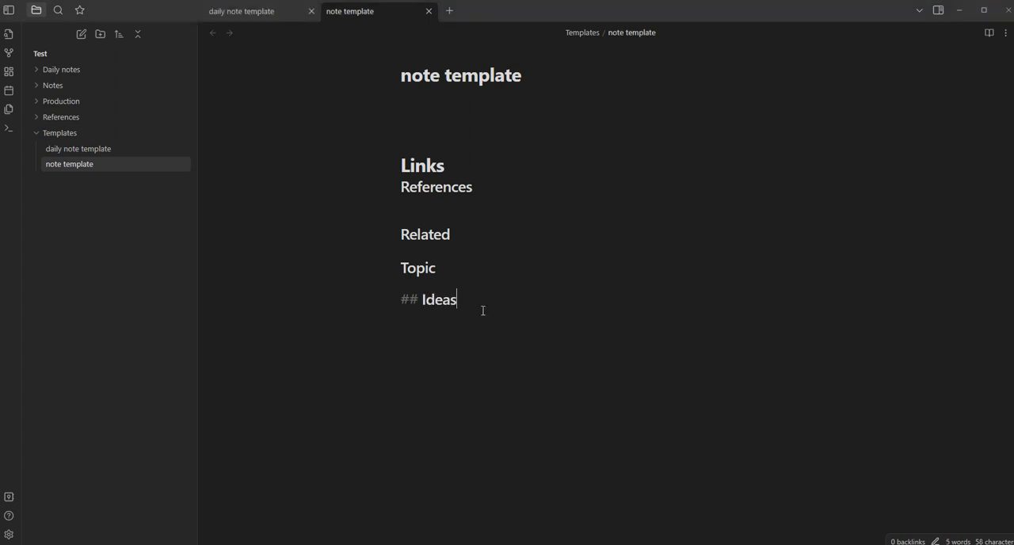
Add two blank lines below the "Ideas" heading at the end of the note template
{"action": "key", "text": "Return"}
{"action": "key", "text": "Return"}
{"action": "key", "text": "Up"}
{"action": "key", "text": "Up"}
{"action": "key", "text": "shift+Down"}
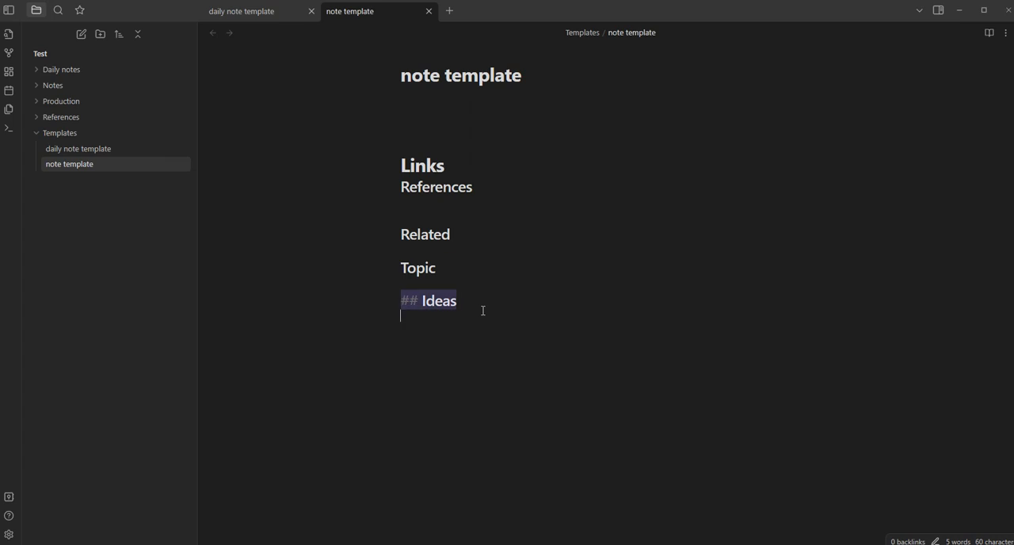
{"action": "key", "text": "ctrl+x"}
{"action": "key", "text": "ctrl+v"}
Move the "Topic" heading between "References" and "Related", keeping a blank line below it
{"action": "key", "text": "Up"}
{"action": "key", "text": "Up"}
{"action": "key", "text": "Up"}
{"action": "key", "text": "shift+Down"}
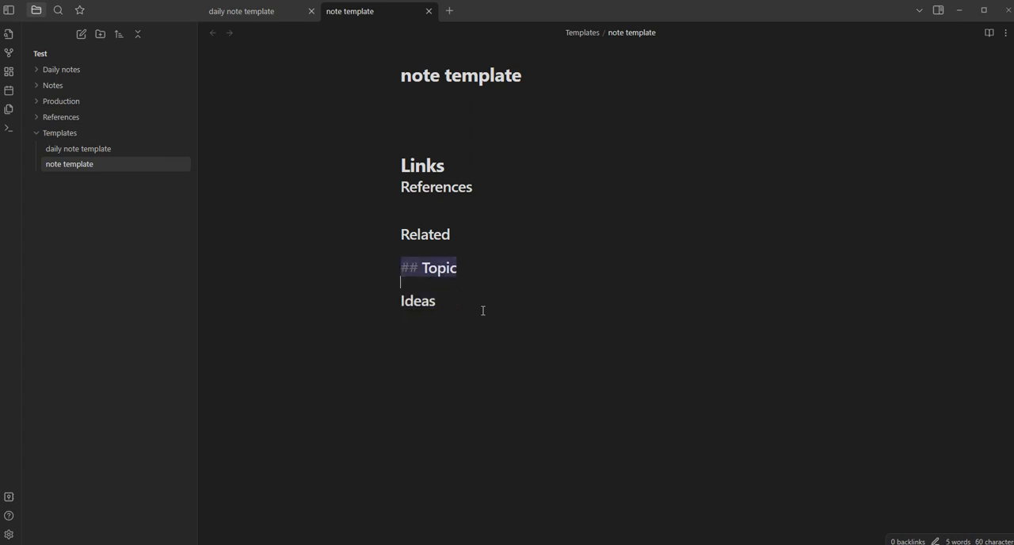
{"action": "key", "text": "ctrl+x"}
{"action": "key", "text": "Up"}
{"action": "key", "text": "Up"}
{"action": "key", "text": "ctrl+v"}
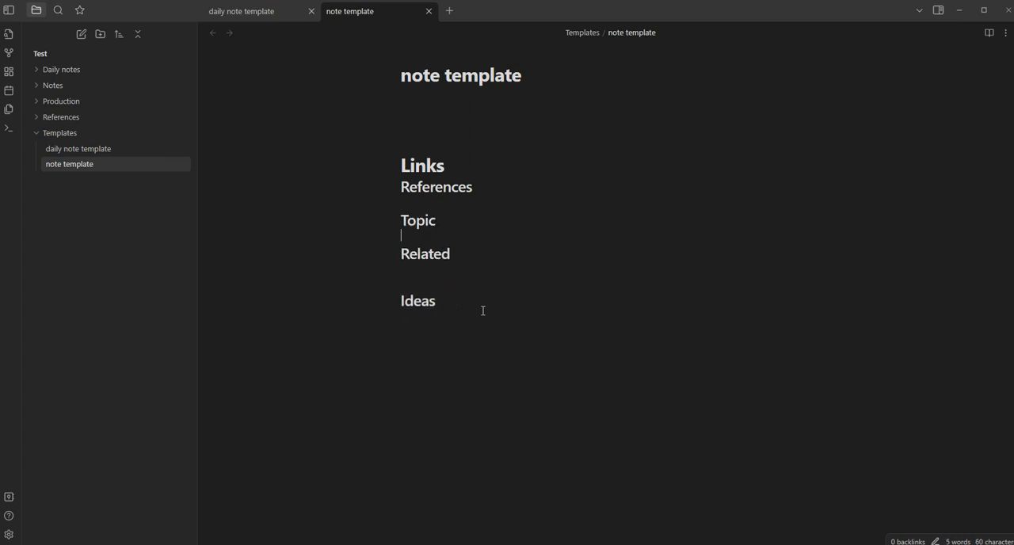
Remove the extra blank line between the "Related" and "Ideas" headings
{"action": "key", "text": "Down"}
{"action": "key", "text": "Down"}
{"action": "key", "text": "BackSpace"}
{"action": "key", "text": "Down"}
{"action": "key", "text": "Down"}
{"action": "key", "text": "Down"}
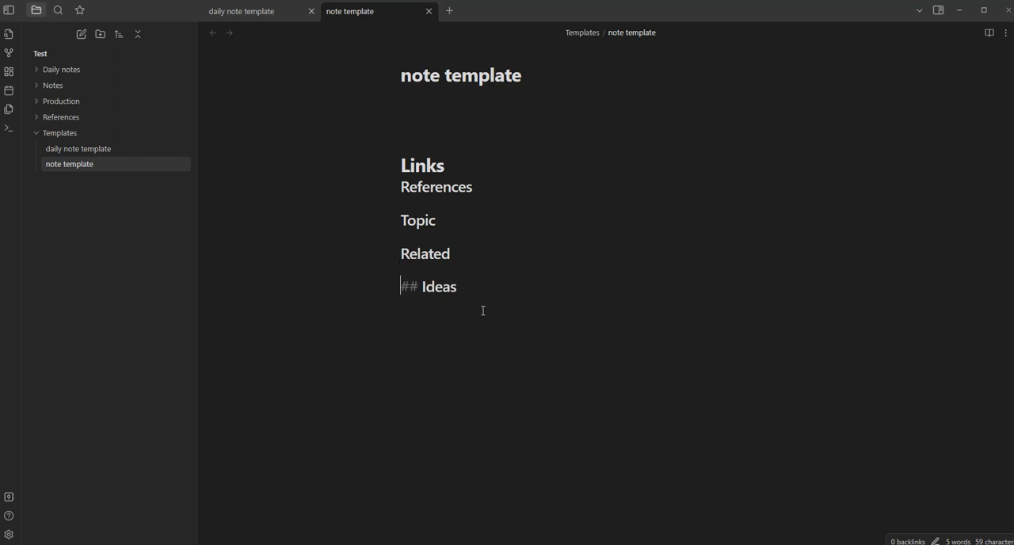
Add an empty bullet point under each of the "References", "Topic", "Related" and "Ideas" headings
{"action": "key", "text": "Up"}
{"action": "key", "text": "Up"}
{"action": "key", "text": "Up"}
{"action": "key", "text": "Up"}
{"action": "key", "text": "Up"}
{"action": "key", "text": "Up"}
{"action": "key", "text": "Up"}
{"action": "type", "text": "-"}
{"action": "key", "text": "Down"}
{"action": "key", "text": "Down"}
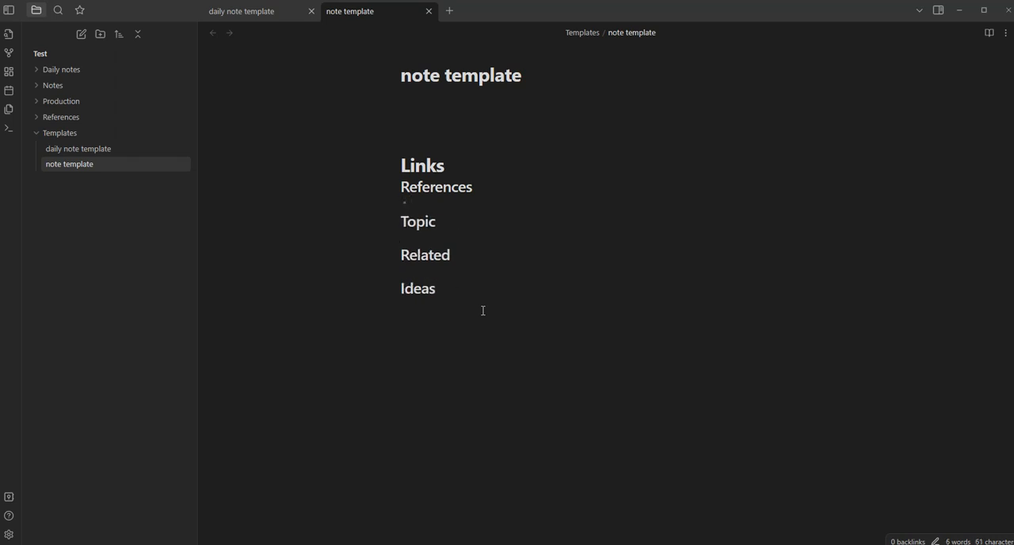
{"action": "type", "text": "-"}
{"action": "key", "text": "Down"}
{"action": "key", "text": "Down"}
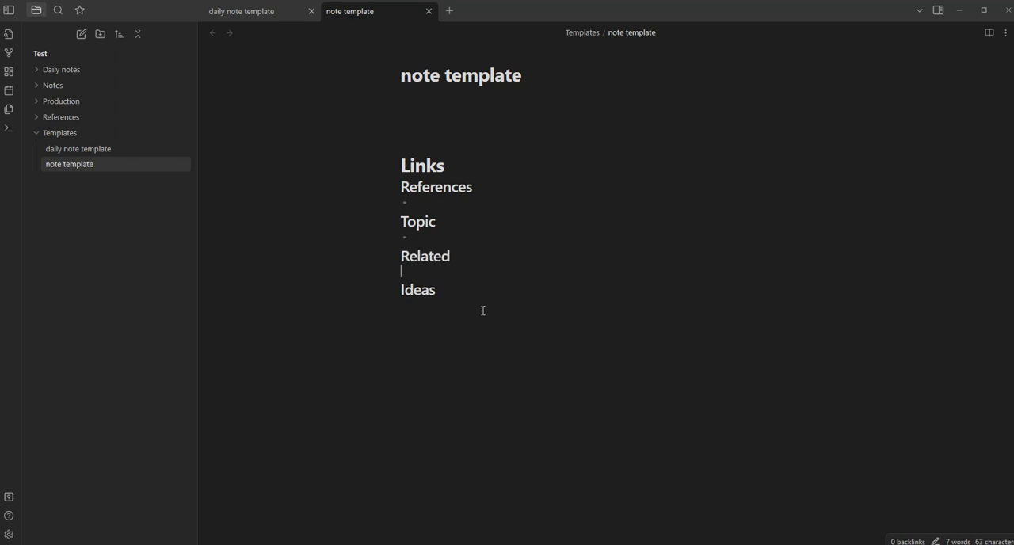
{"action": "type", "text": "-"}
{"action": "key", "text": "Down"}
{"action": "key", "text": "Down"}
{"action": "type", "text": "-"}
{"action": "key", "text": "Down"}
{"action": "left_click_drag", "start_coordinate": [503, 143], "coordinate": [429, 102]}
{"action": "left_click", "coordinate": [434, 202]}
{"action": "left_click", "coordinate": [439, 238]}
{"action": "left_click", "coordinate": [457, 277]}
{"action": "left_click", "coordinate": [511, 316]}
{"action": "left_click", "coordinate": [428, 131]}
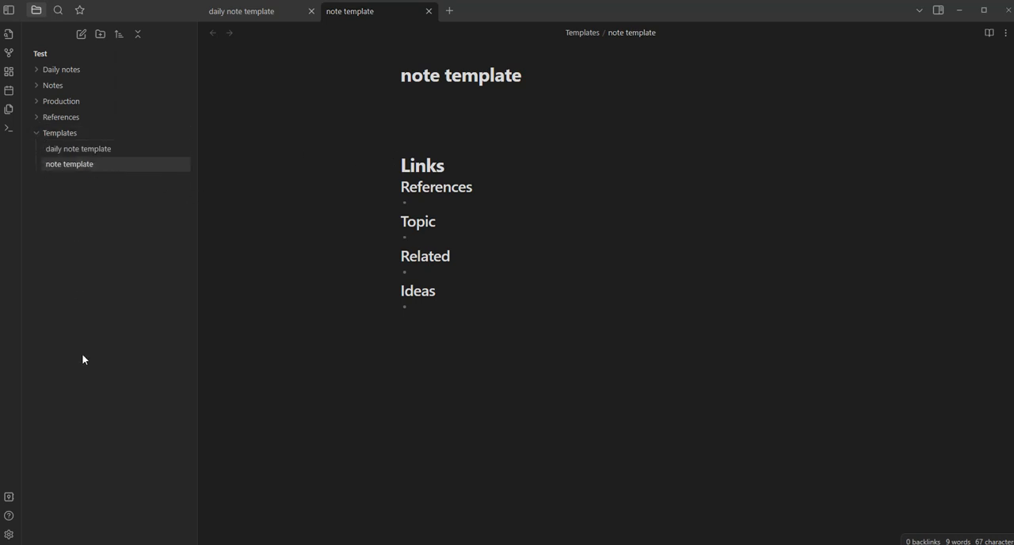
Examine the core plugins in the settings, checking whether Daily notes and Templates are enabled
{"action": "left_click", "coordinate": [10, 536]}
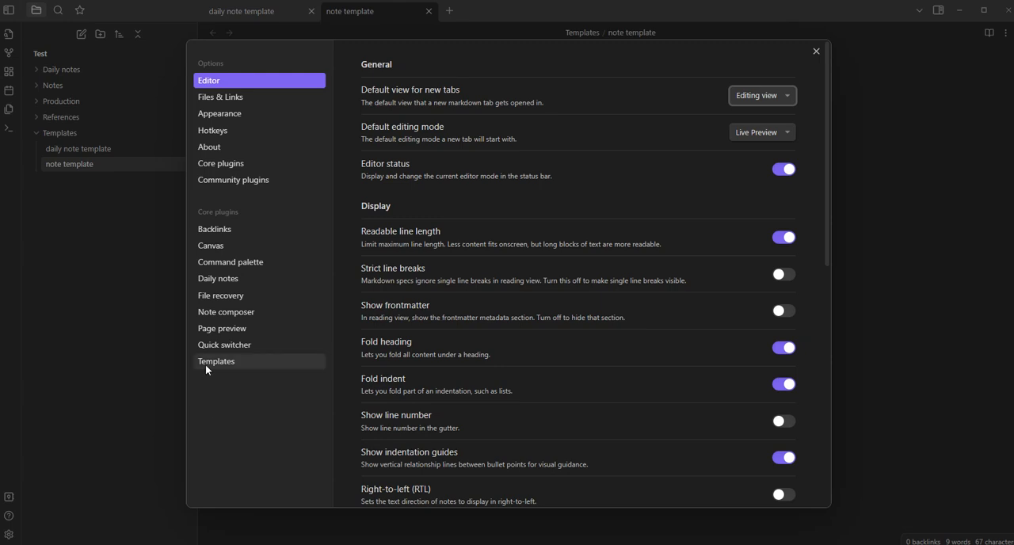
{"action": "left_click", "coordinate": [242, 164]}
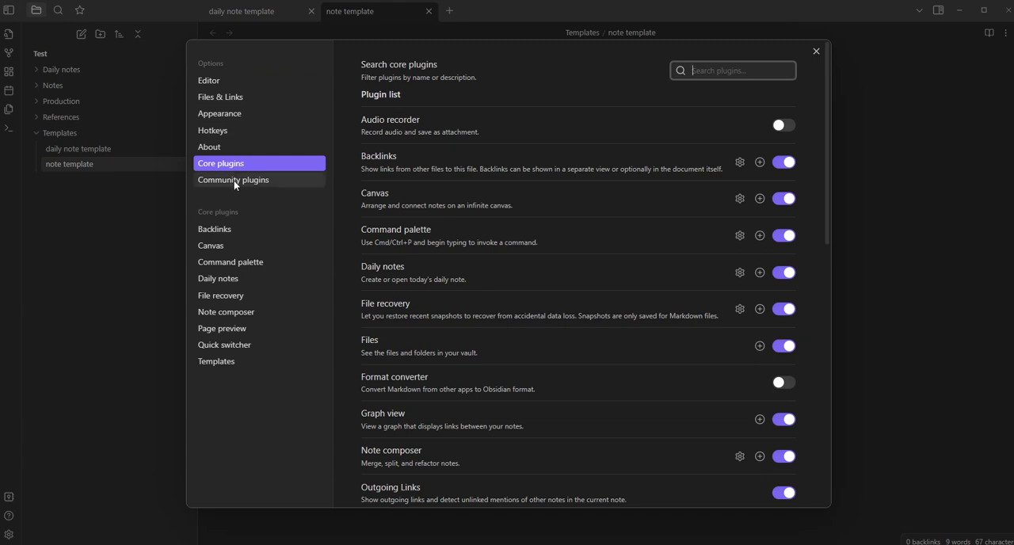
{"action": "left_click", "coordinate": [229, 183]}
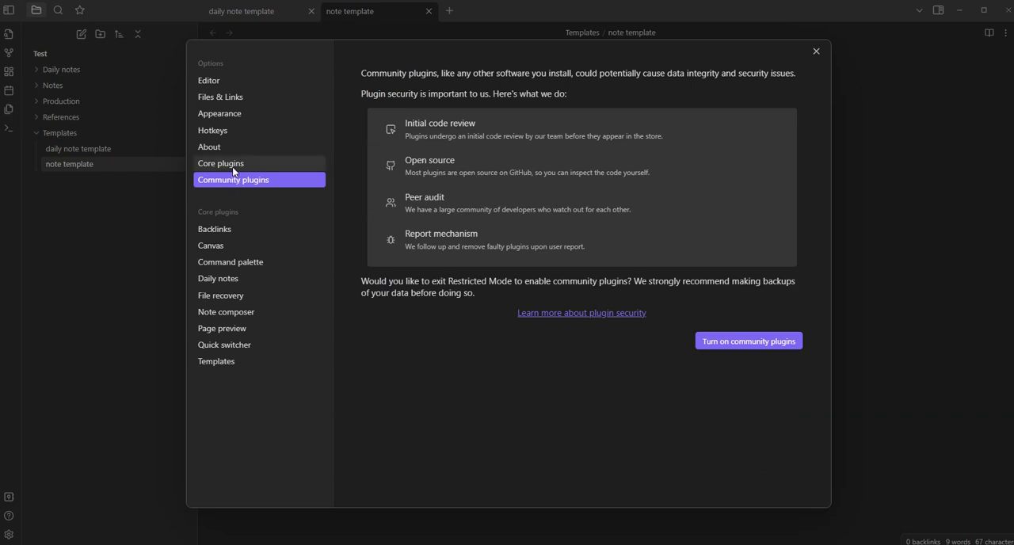
{"action": "left_click", "coordinate": [232, 166]}
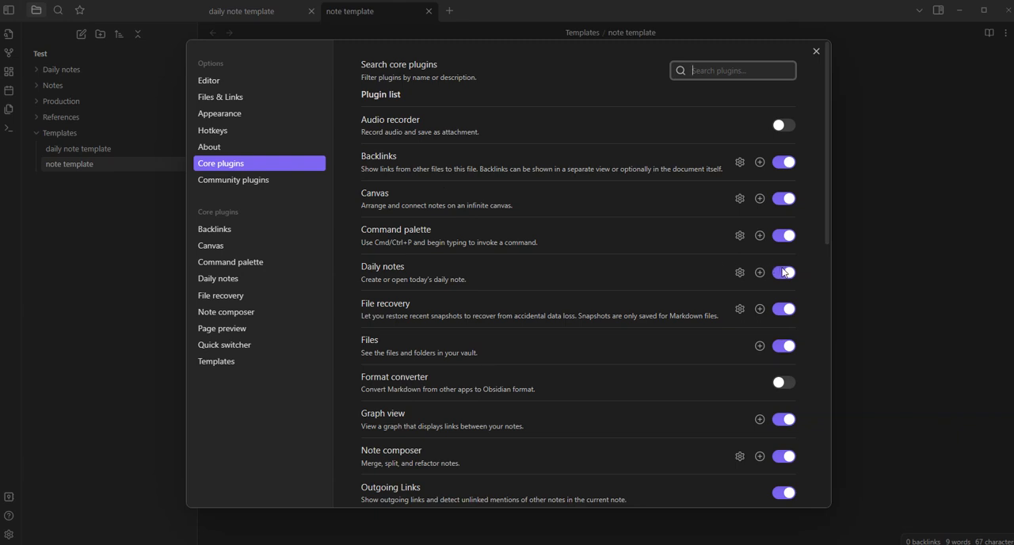
{"action": "scroll", "coordinate": [783, 272], "scroll_direction": "down", "scroll_amount": 3}
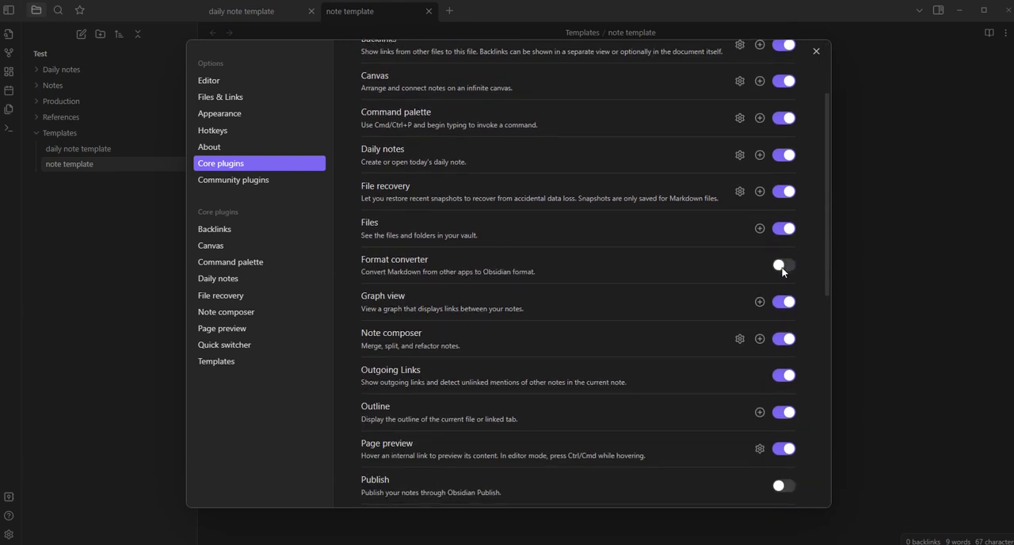
{"action": "scroll", "coordinate": [783, 272], "scroll_direction": "down", "scroll_amount": 2}
{"action": "scroll", "coordinate": [782, 272], "scroll_direction": "down", "scroll_amount": 4}
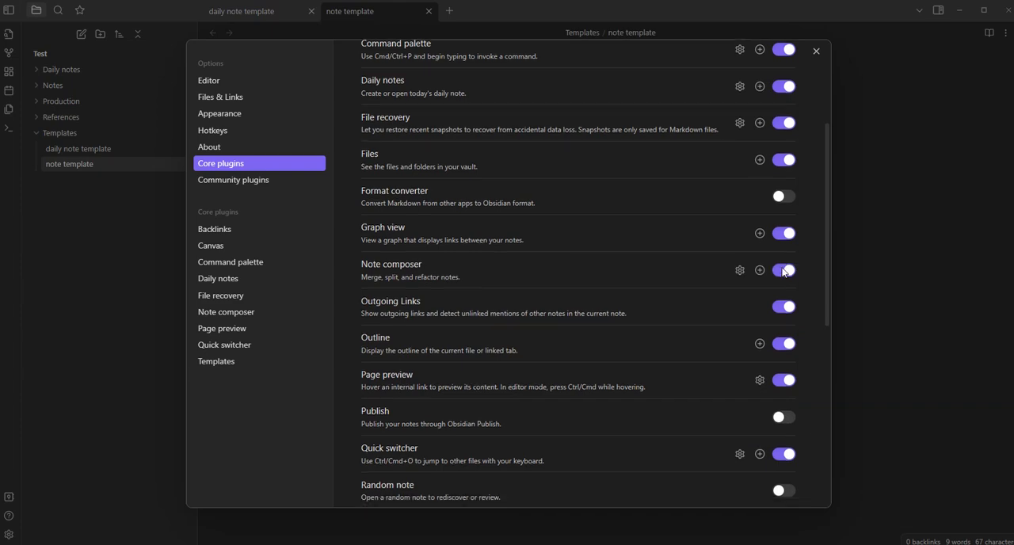
{"action": "scroll", "coordinate": [782, 272], "scroll_direction": "down", "scroll_amount": 6}
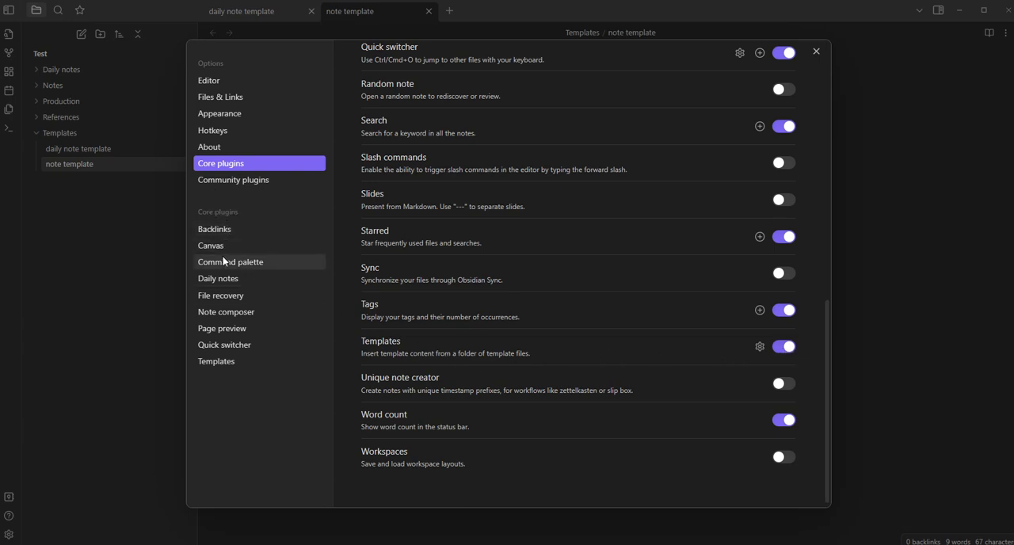
Set the template folder location of the Templates plugin to the Templates folder, keeping the default date and time formats
{"action": "left_click", "coordinate": [221, 361]}
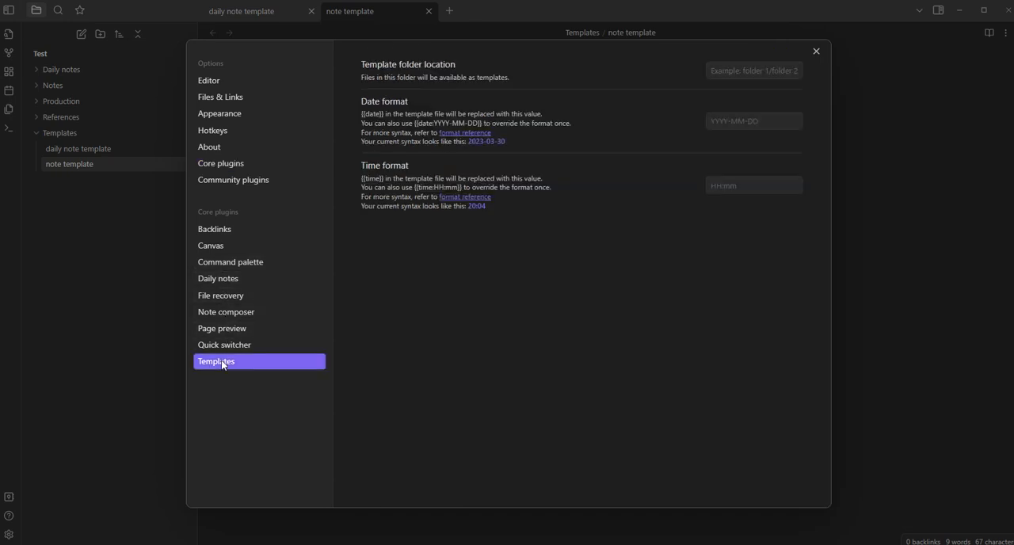
{"action": "left_click", "coordinate": [773, 70]}
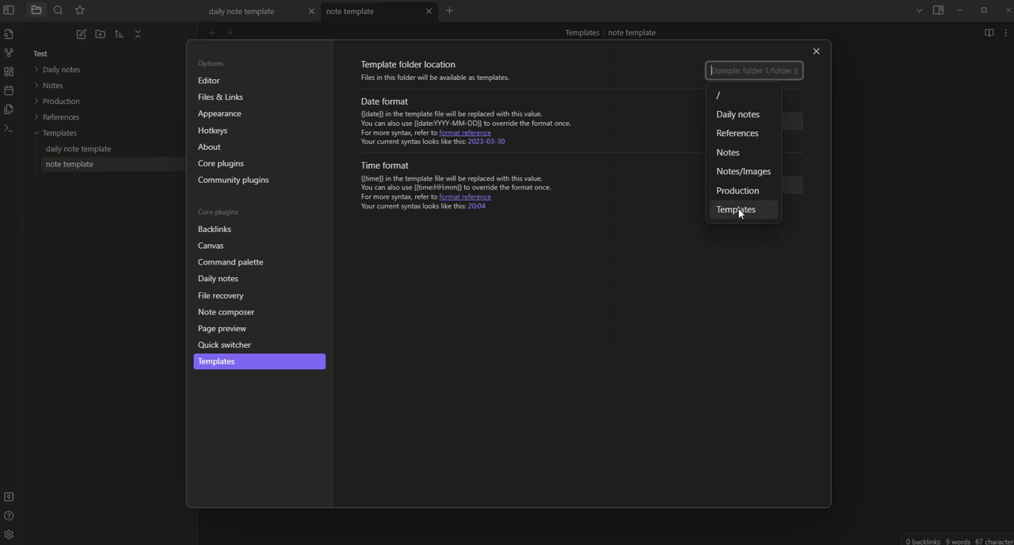
{"action": "left_click", "coordinate": [737, 210]}
{"action": "left_click", "coordinate": [774, 120]}
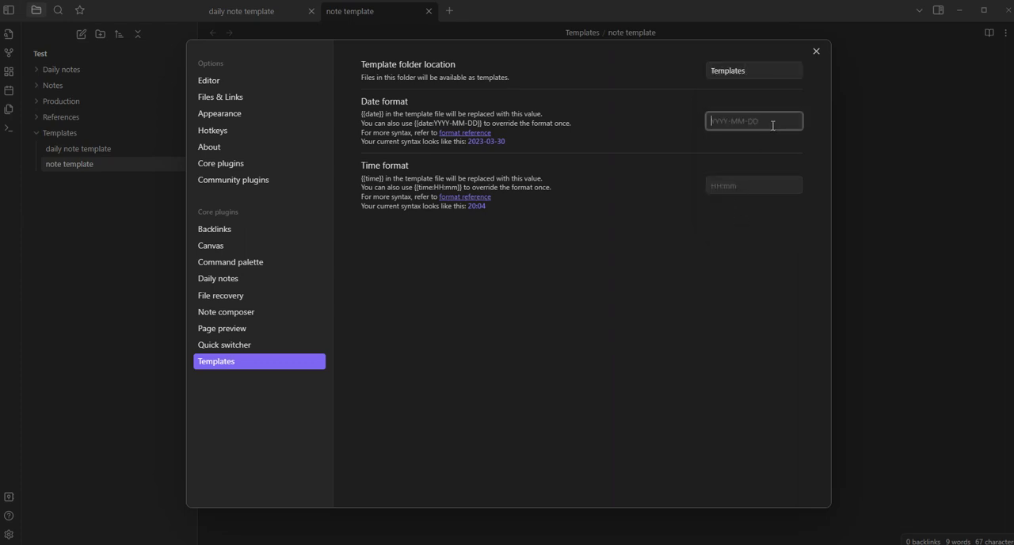
{"action": "left_click", "coordinate": [744, 182]}
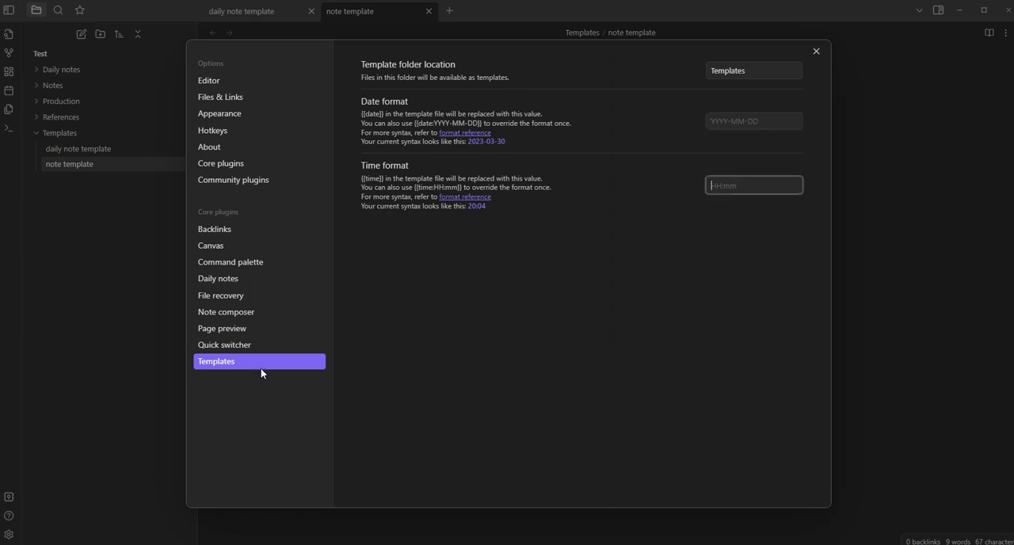
Configure Daily notes to save in "Daily notes", use "Templates/daily note template" and open on startup, and close the settings
{"action": "left_click", "coordinate": [267, 284]}
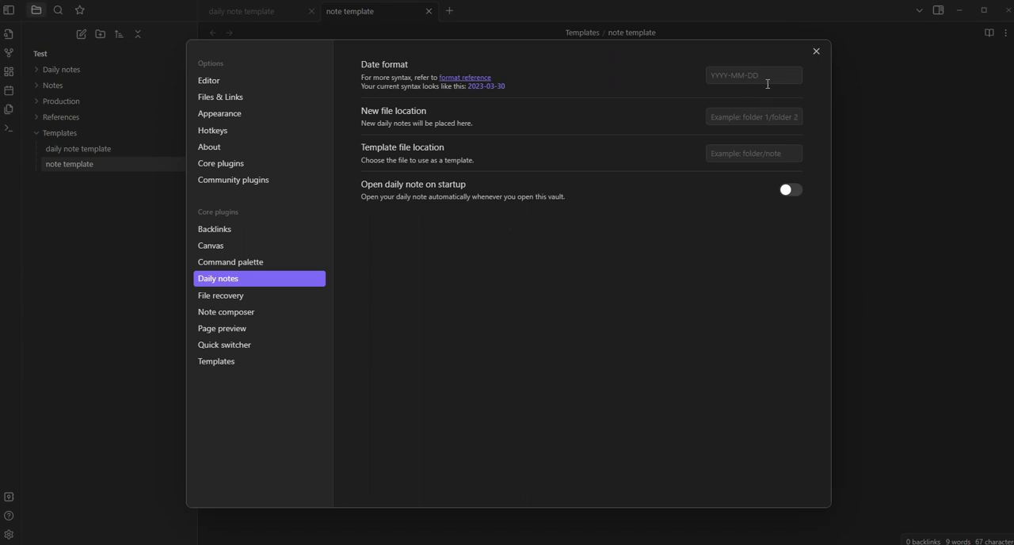
{"action": "left_click", "coordinate": [799, 82]}
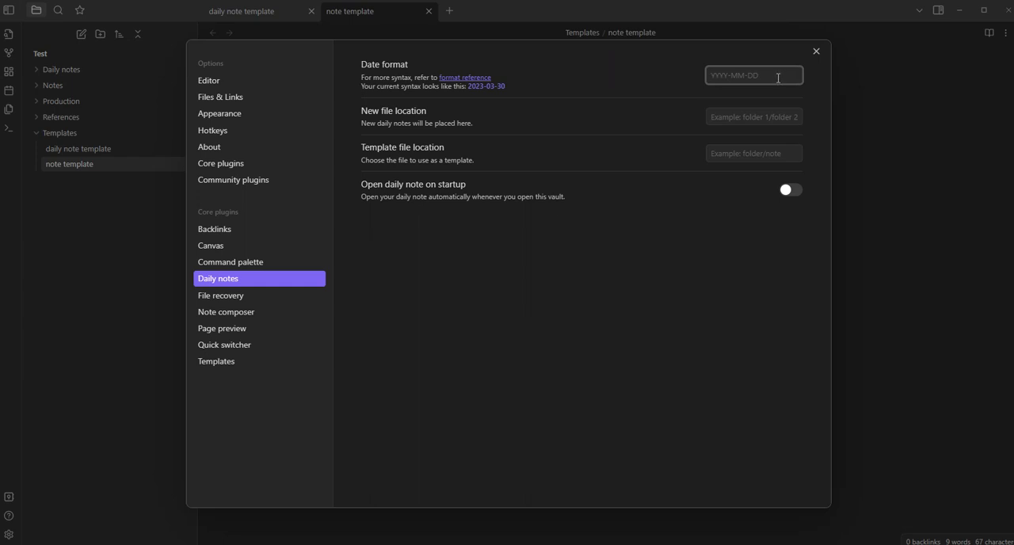
{"action": "left_click", "coordinate": [738, 118]}
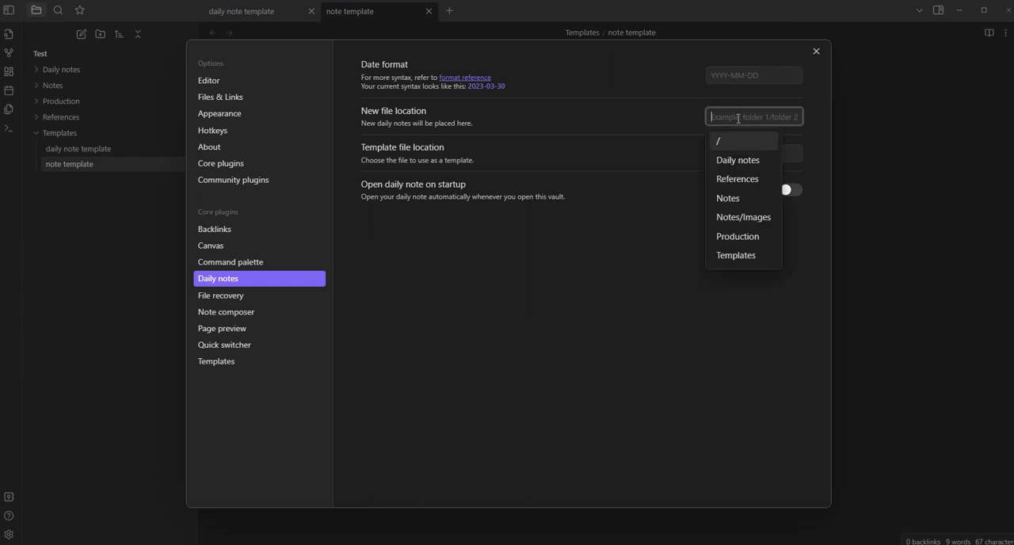
{"action": "left_click", "coordinate": [744, 160]}
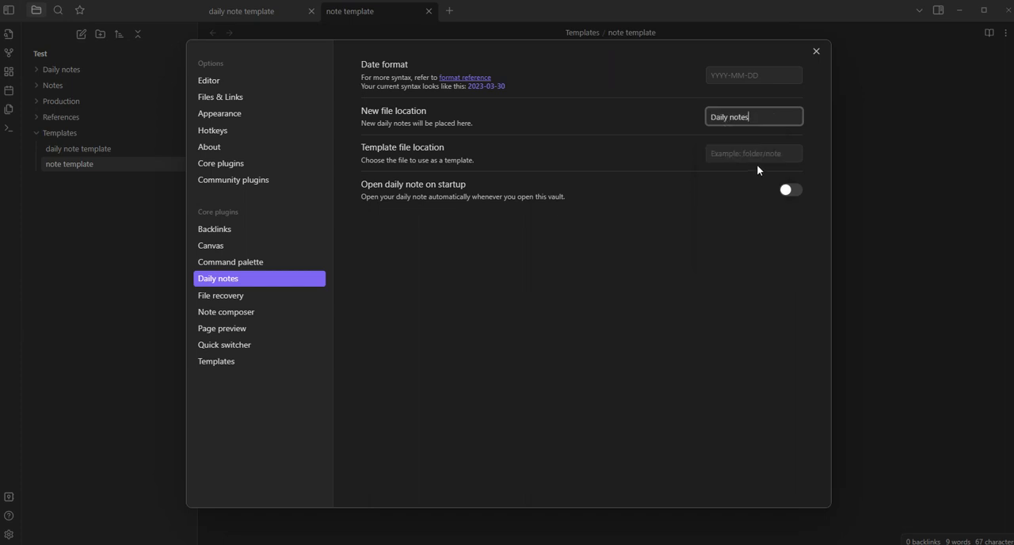
{"action": "left_click", "coordinate": [745, 153]}
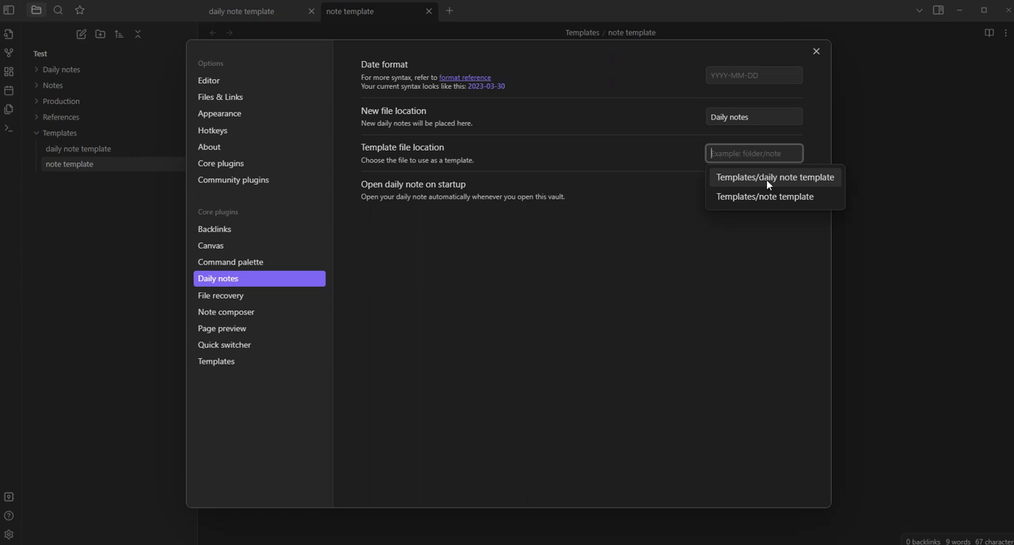
{"action": "left_click", "coordinate": [766, 179]}
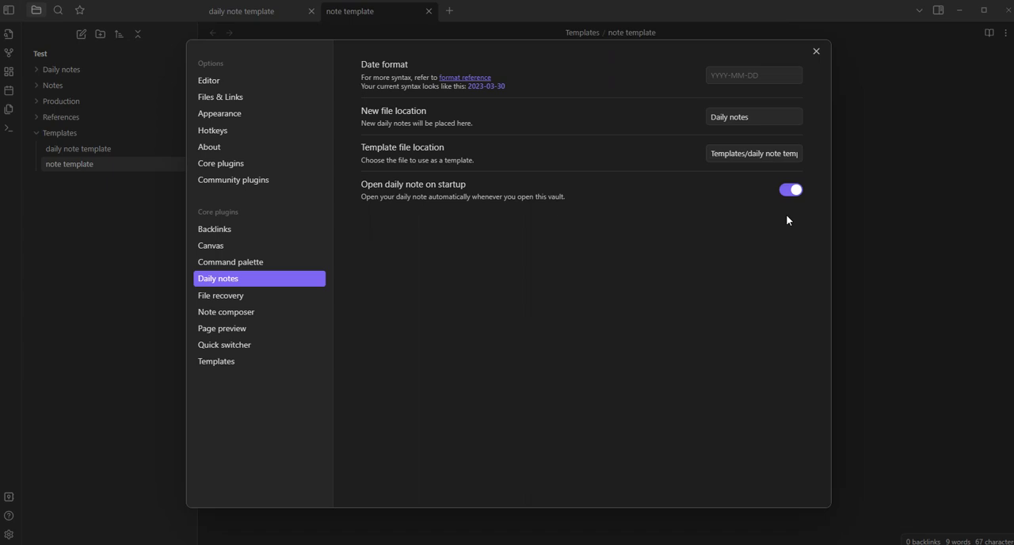
{"action": "left_click", "coordinate": [816, 52]}
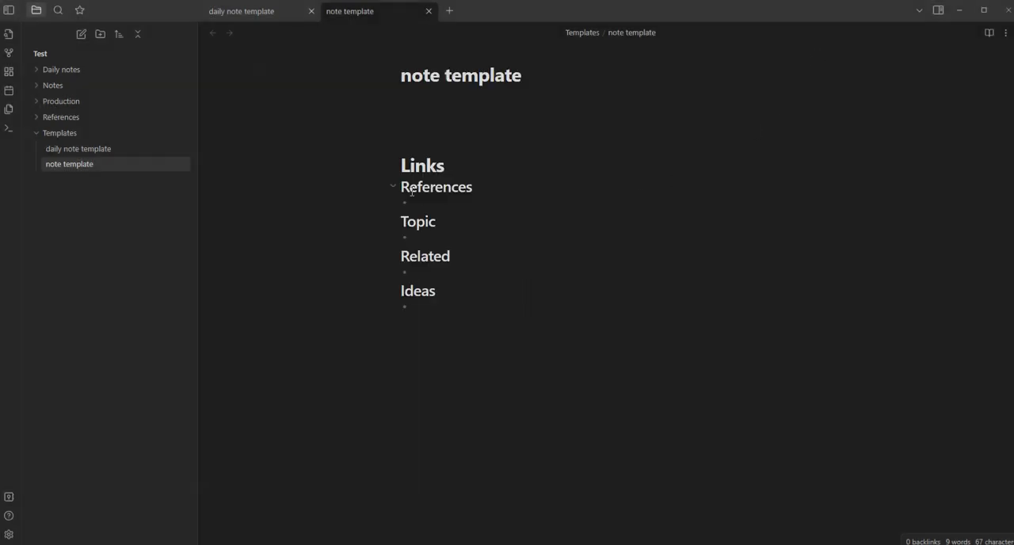
Create today's daily note from the template and expand the Daily notes folder to check where it is stored
{"action": "left_click", "coordinate": [10, 95]}
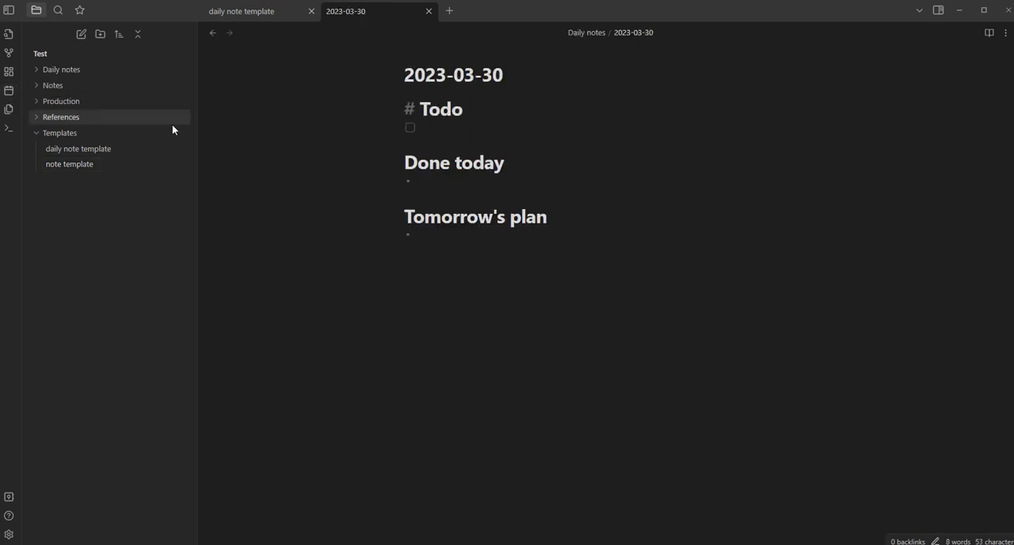
{"action": "left_click", "coordinate": [489, 126]}
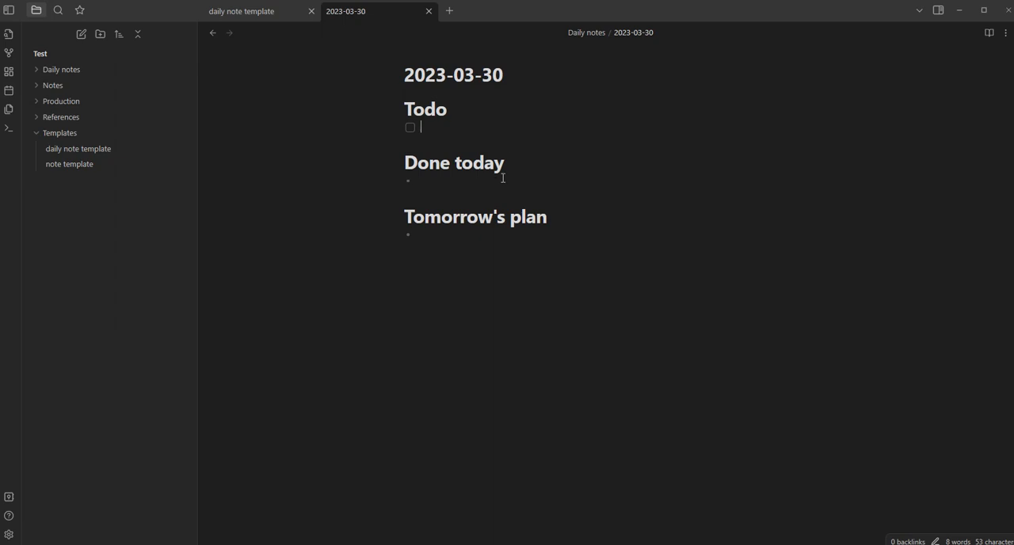
{"action": "left_click", "coordinate": [495, 238]}
{"action": "left_click", "coordinate": [37, 75]}
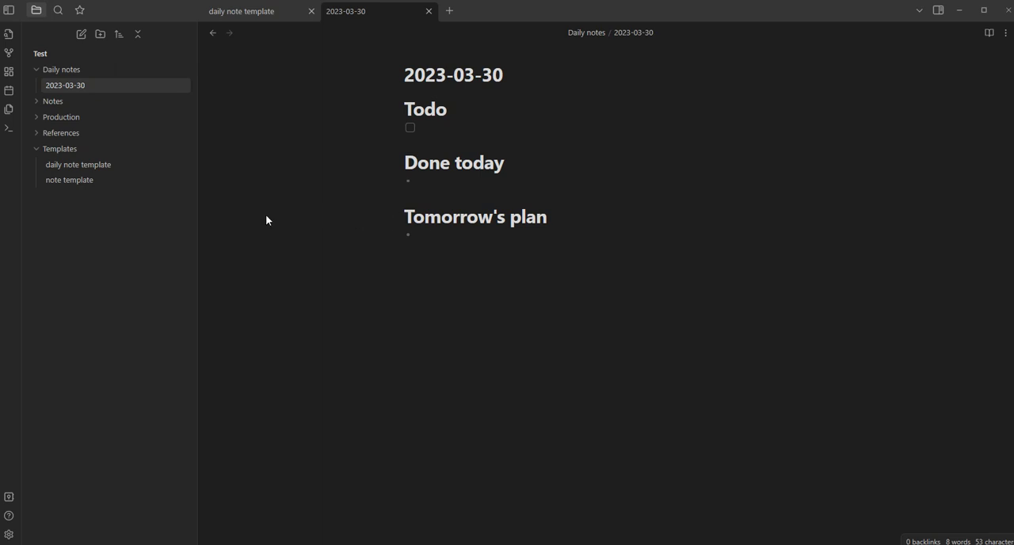
In the Files & Links settings, turn off file deletion confirmation and turn on automatic updating of internal links
{"action": "left_click", "coordinate": [9, 535]}
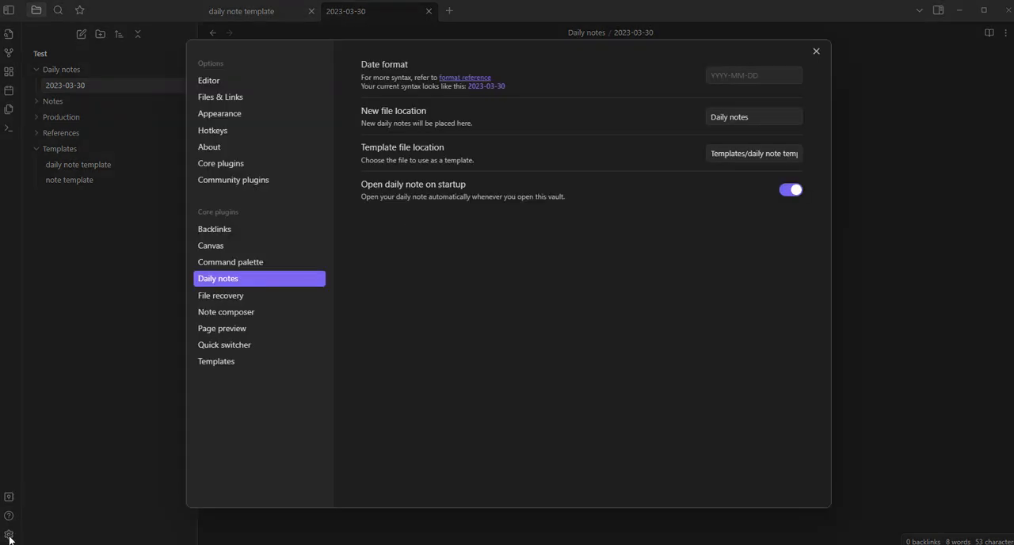
{"action": "left_click", "coordinate": [253, 83]}
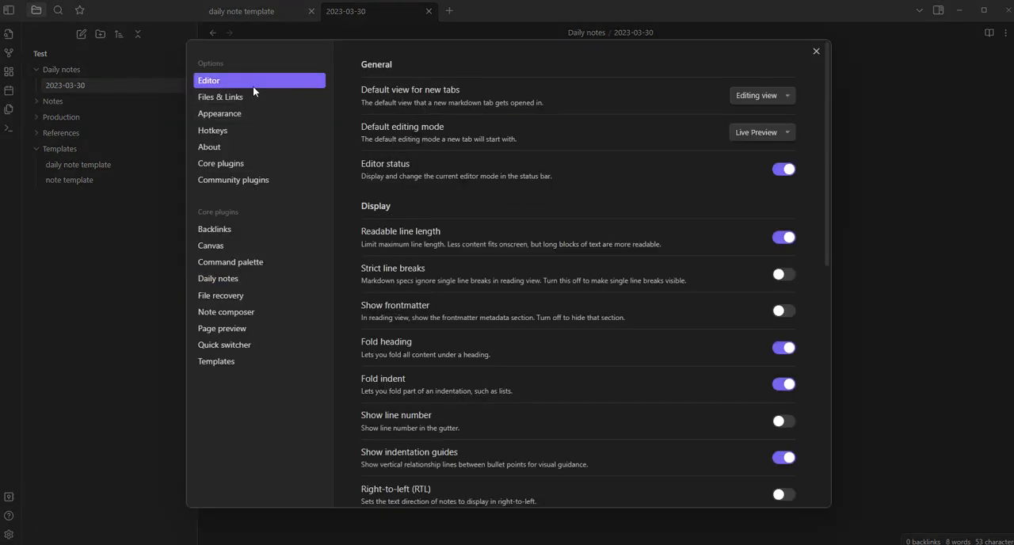
{"action": "left_click", "coordinate": [252, 99]}
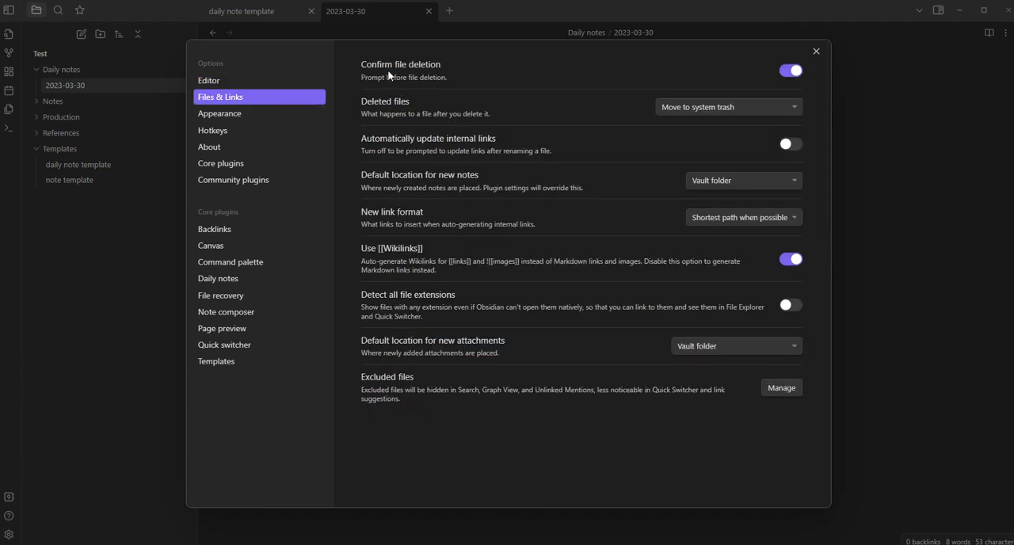
{"action": "left_click", "coordinate": [793, 71]}
{"action": "left_click", "coordinate": [795, 147]}
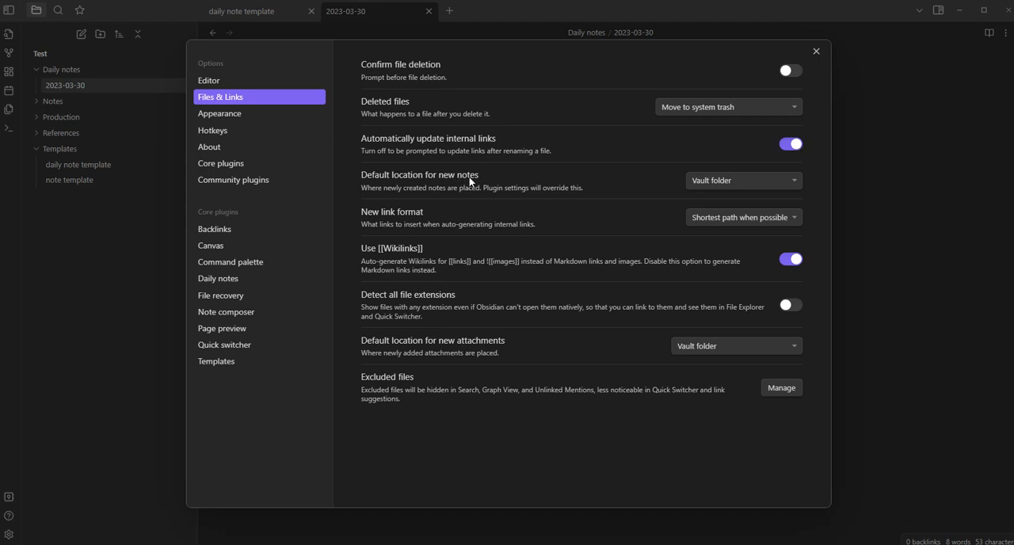
Set the default location for new notes to a specified folder and choose Notes as that folder
{"action": "left_click", "coordinate": [727, 183]}
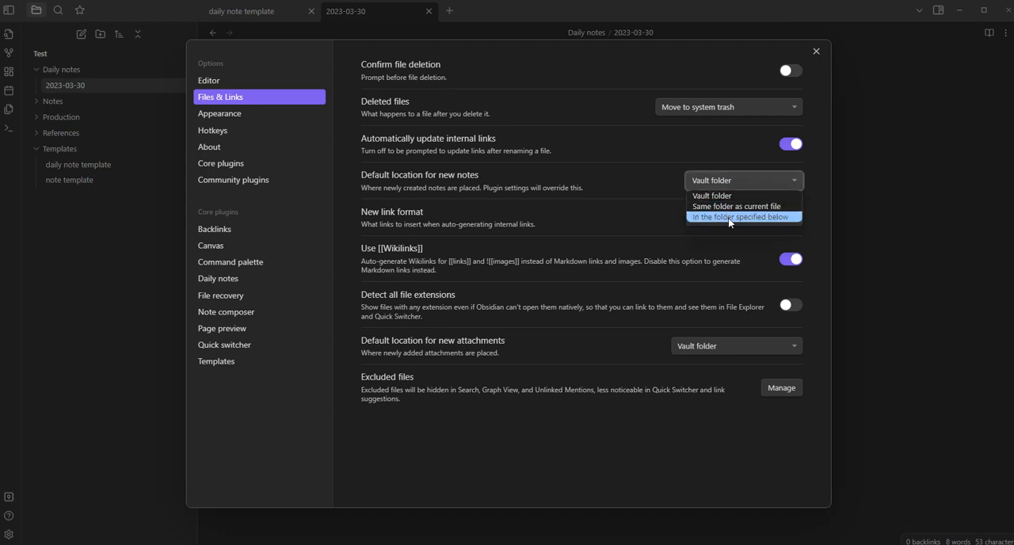
{"action": "left_click", "coordinate": [730, 217]}
{"action": "left_click", "coordinate": [731, 218]}
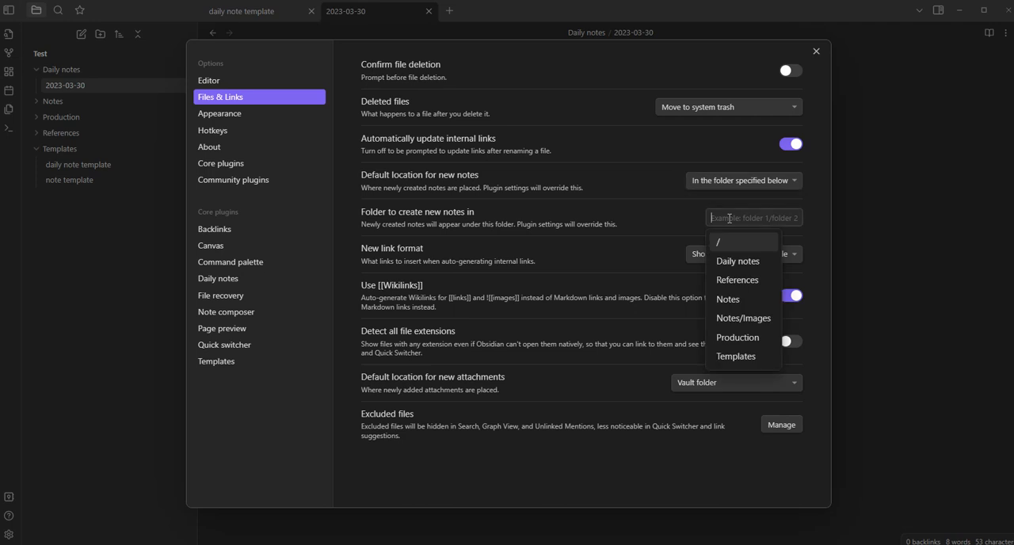
{"action": "left_click", "coordinate": [734, 299]}
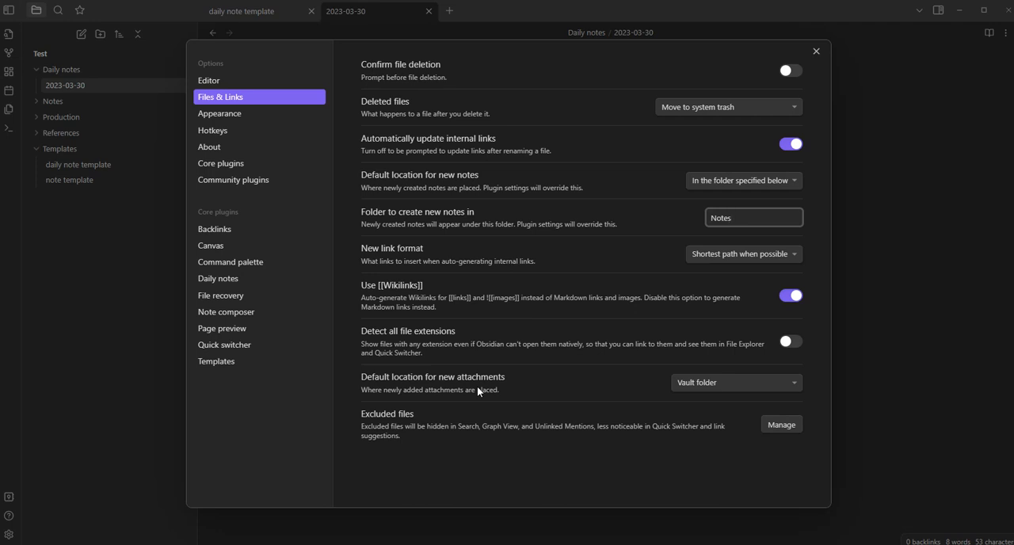
Set the default location for new attachments to a specified folder and choose Notes/Images as the attachment folder path
{"action": "left_click", "coordinate": [692, 386]}
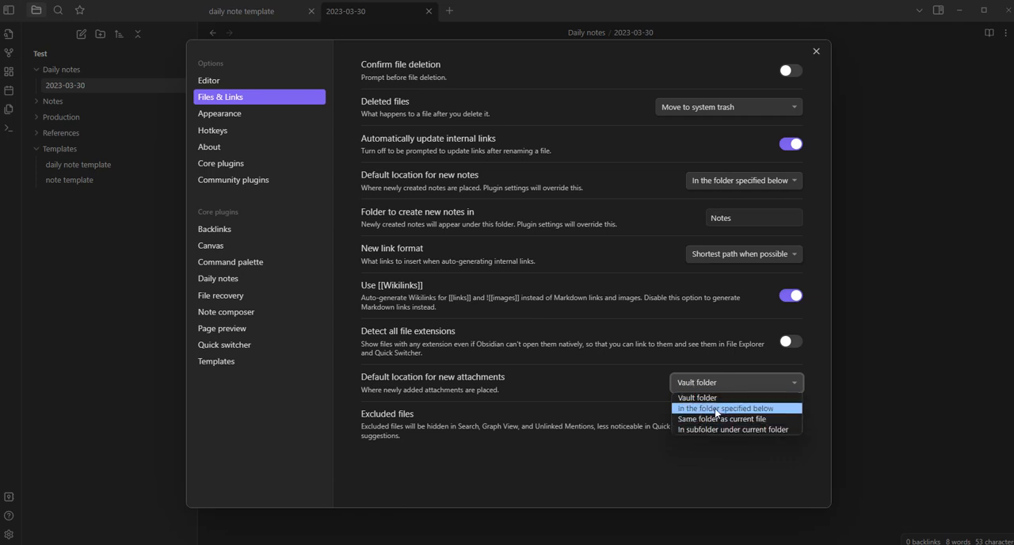
{"action": "left_click", "coordinate": [716, 409]}
{"action": "left_click", "coordinate": [724, 425]}
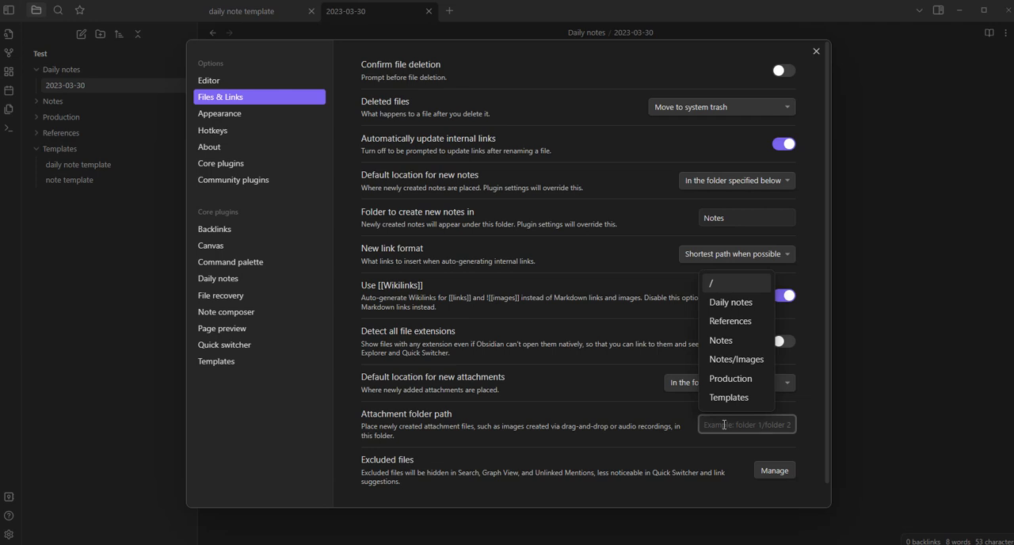
{"action": "left_click", "coordinate": [737, 359]}
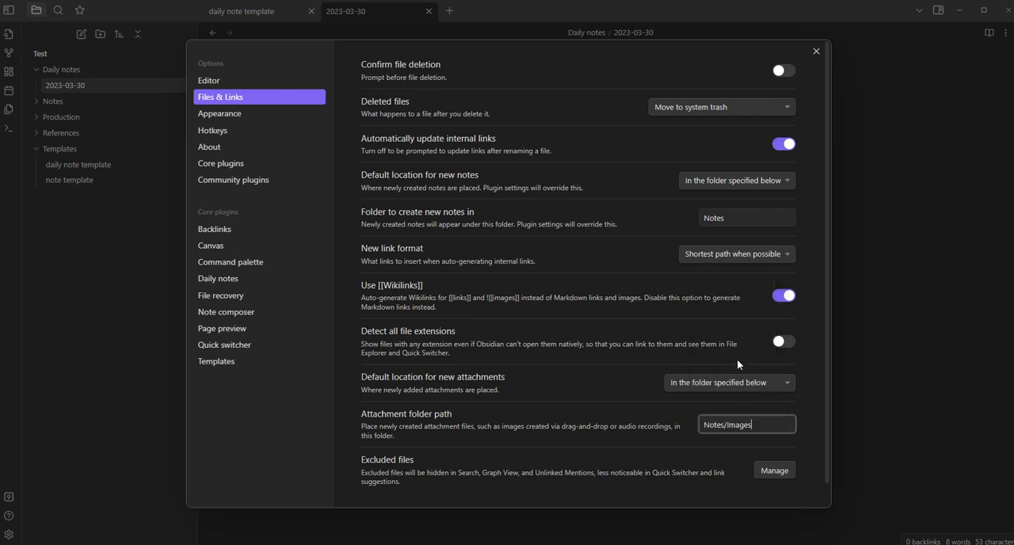
{"action": "scroll", "coordinate": [755, 385], "scroll_direction": "down", "scroll_amount": 1}
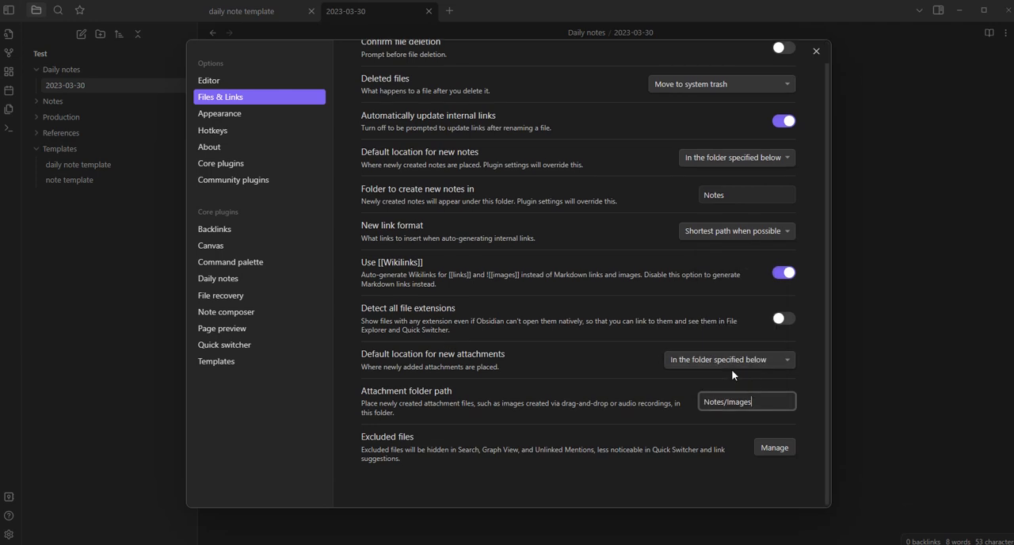
Browse the community themes in the Appearance settings, install and use the Obsidianite theme, and close the theme browser
{"action": "left_click", "coordinate": [219, 114]}
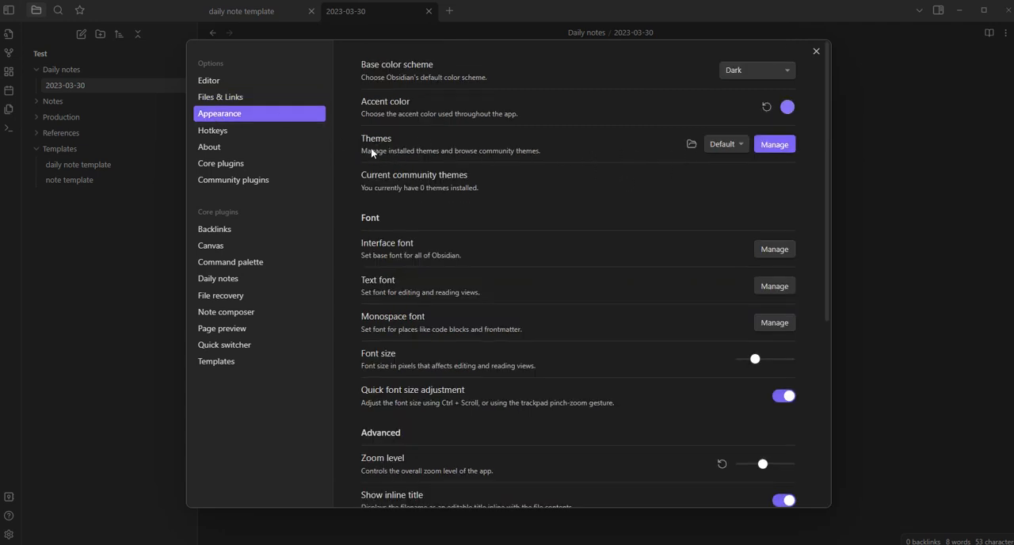
{"action": "left_click", "coordinate": [774, 145]}
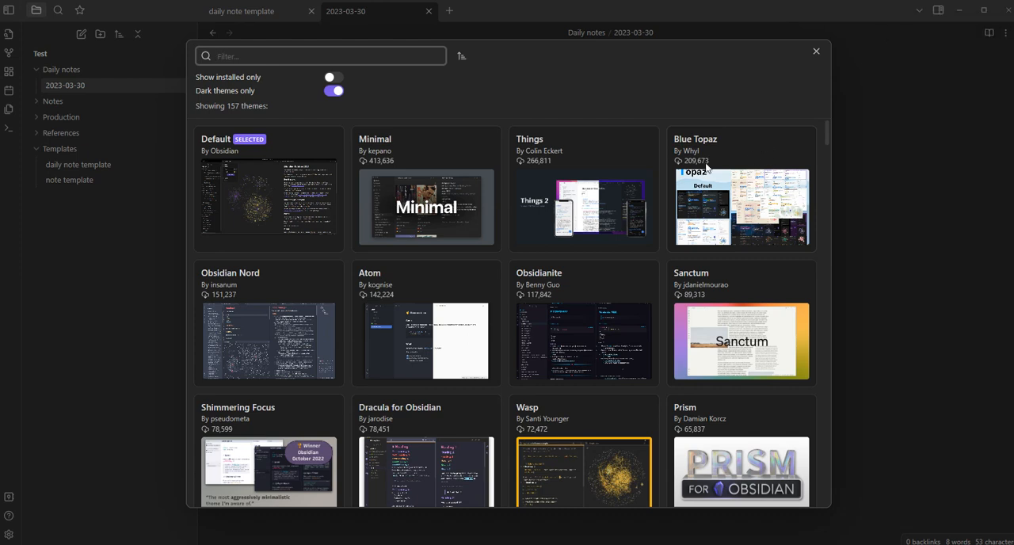
{"action": "left_click", "coordinate": [585, 151]}
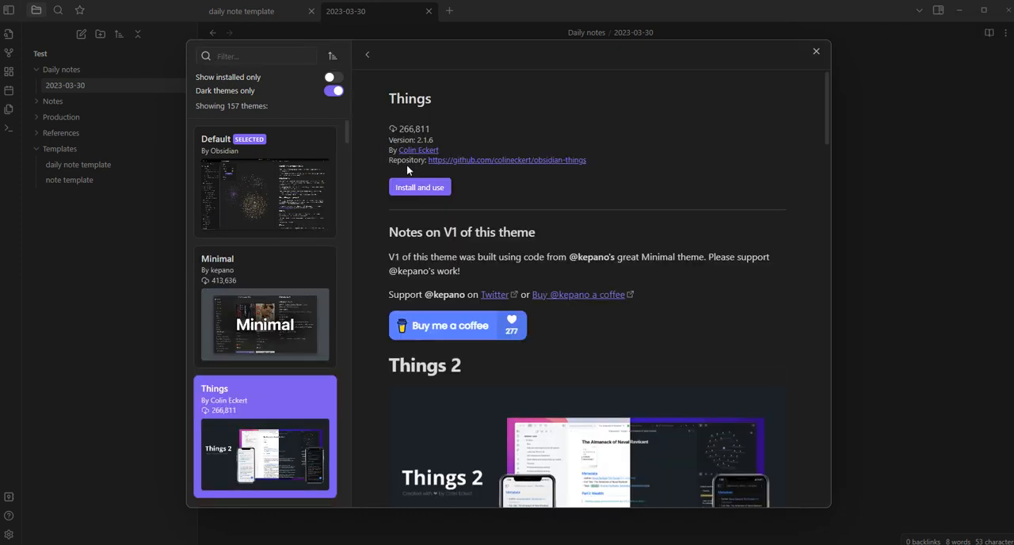
{"action": "scroll", "coordinate": [281, 302], "scroll_direction": "down", "scroll_amount": 5}
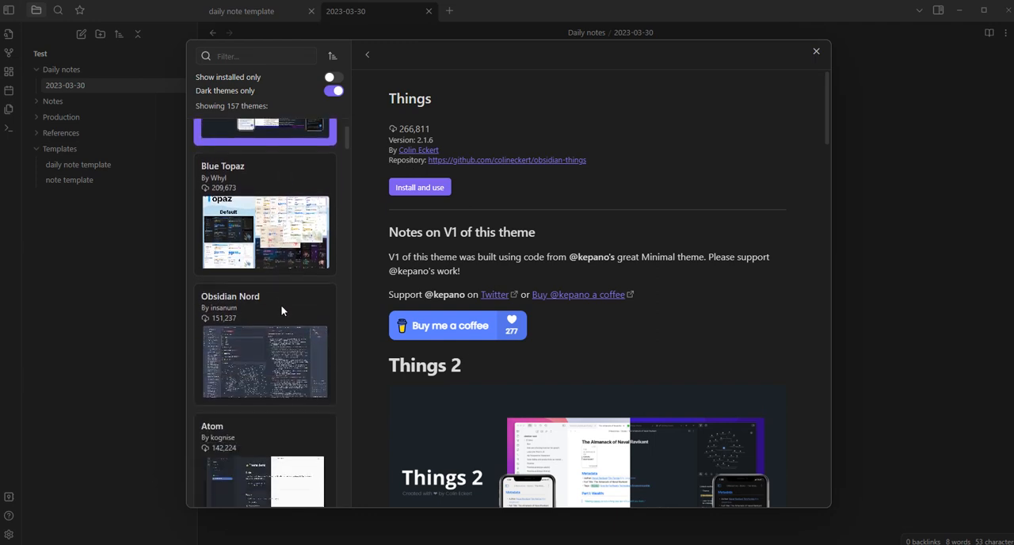
{"action": "scroll", "coordinate": [281, 303], "scroll_direction": "down", "scroll_amount": 3}
{"action": "left_click", "coordinate": [262, 347]}
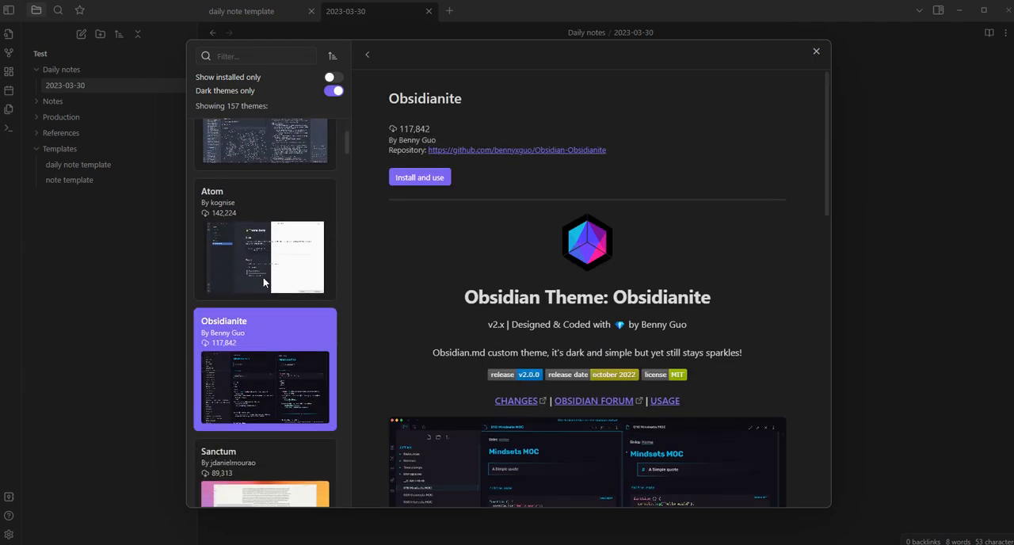
{"action": "scroll", "coordinate": [265, 278], "scroll_direction": "up", "scroll_amount": 6}
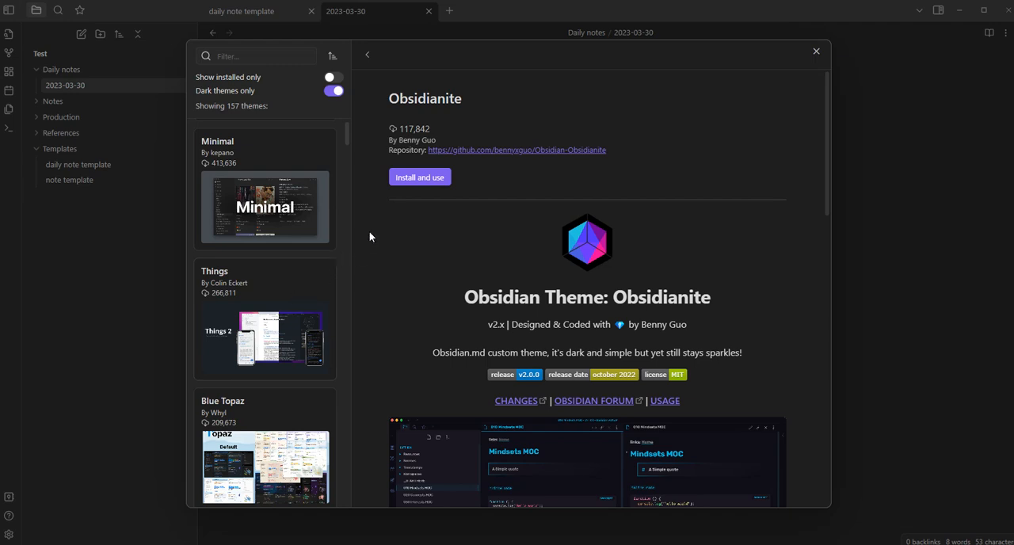
{"action": "left_click", "coordinate": [419, 179]}
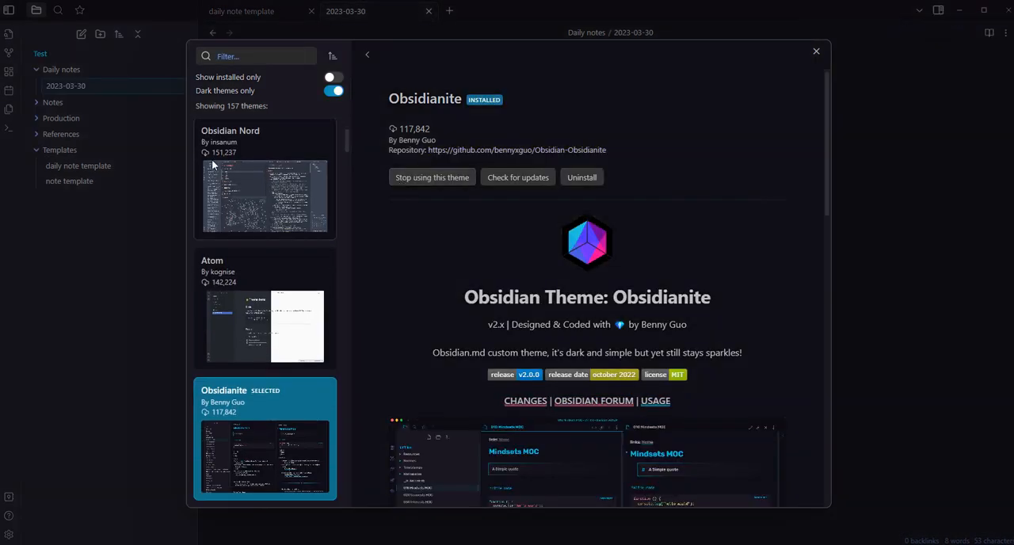
{"action": "left_click", "coordinate": [816, 53]}
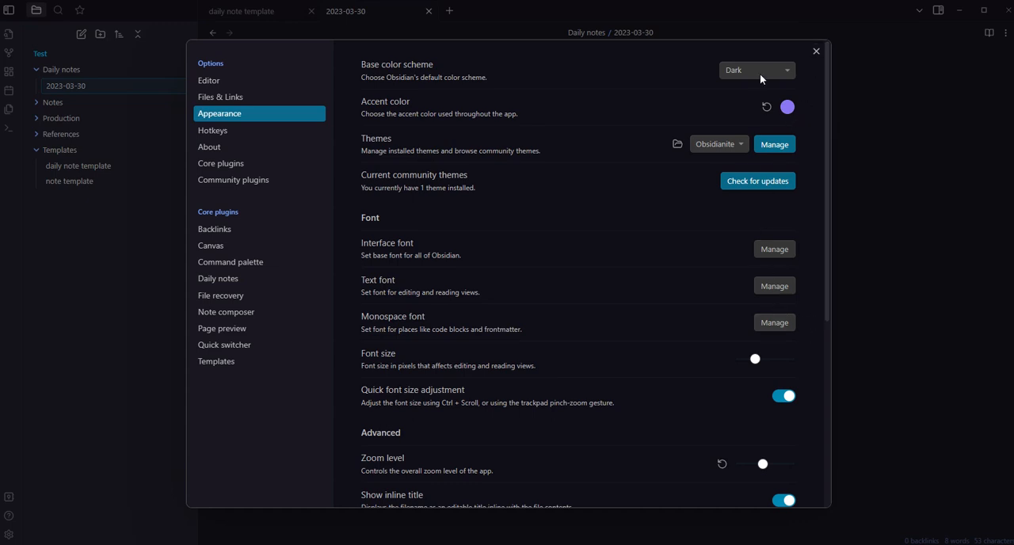
Find the "Templates: Insert template" command in the hotkey settings and assign Alt + Shift + T to it
{"action": "left_click", "coordinate": [215, 132]}
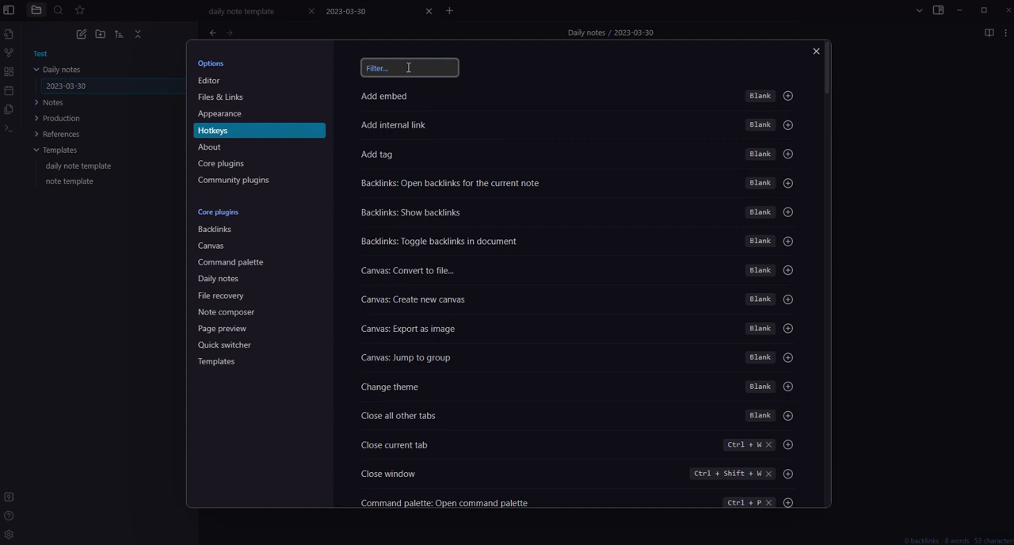
{"action": "type", "text": "template"}
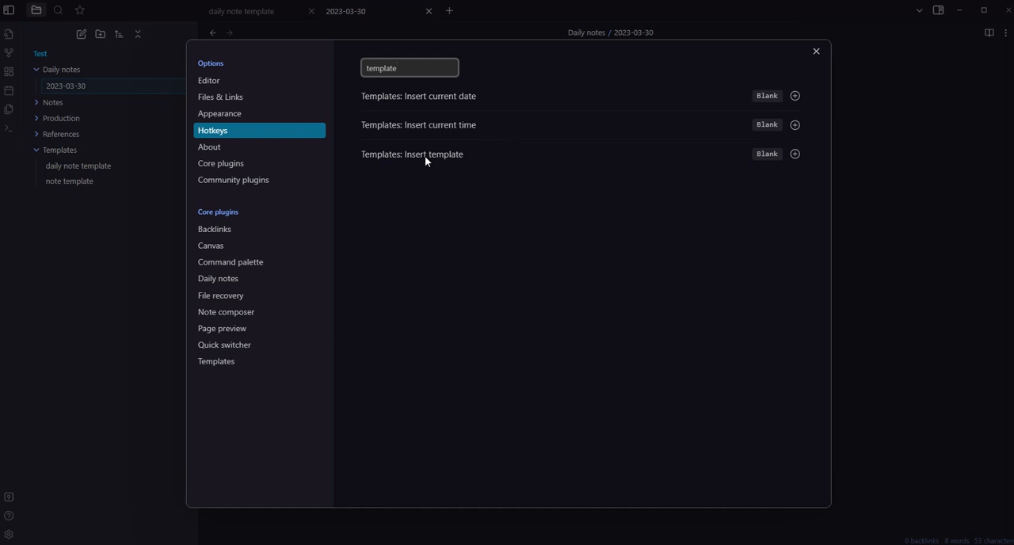
{"action": "left_click", "coordinate": [794, 154]}
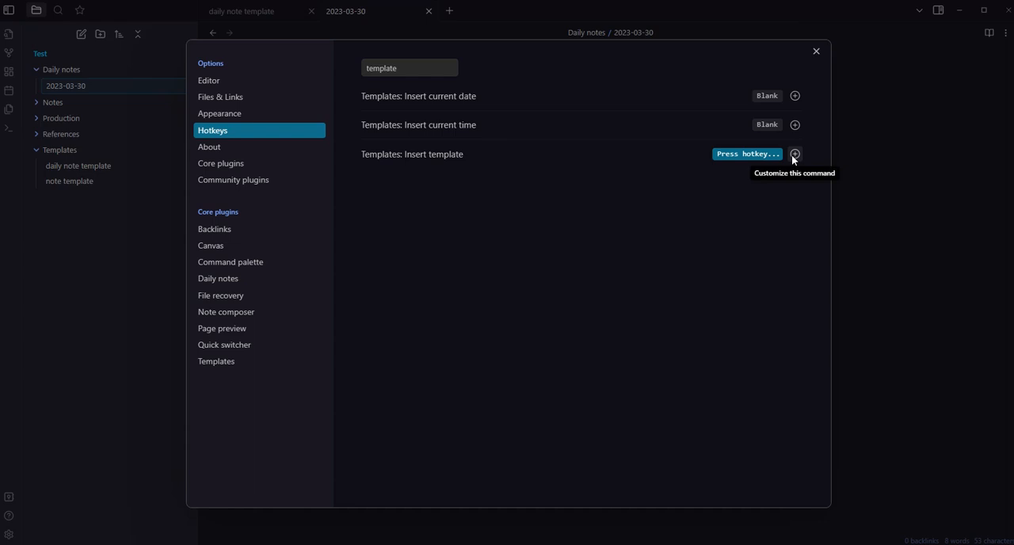
{"action": "key", "text": "alt+shift+t"}
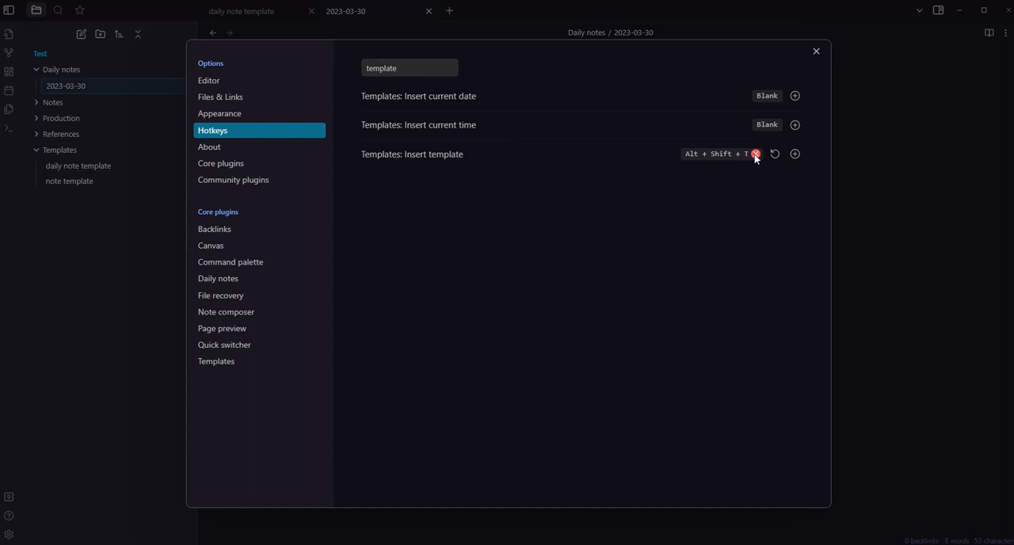
{"action": "left_click", "coordinate": [755, 154]}
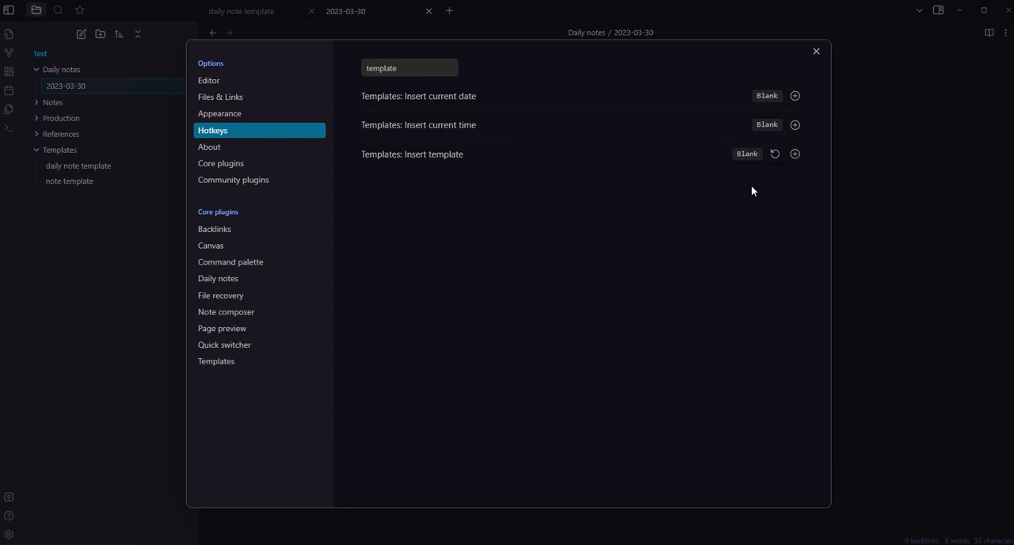
{"action": "left_click", "coordinate": [796, 153]}
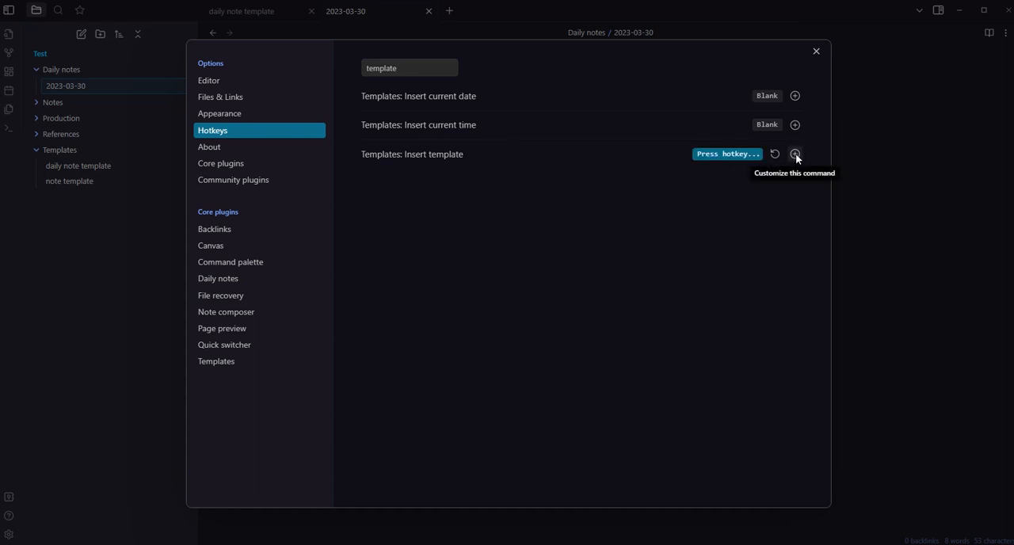
{"action": "key", "text": "alt+shift+t"}
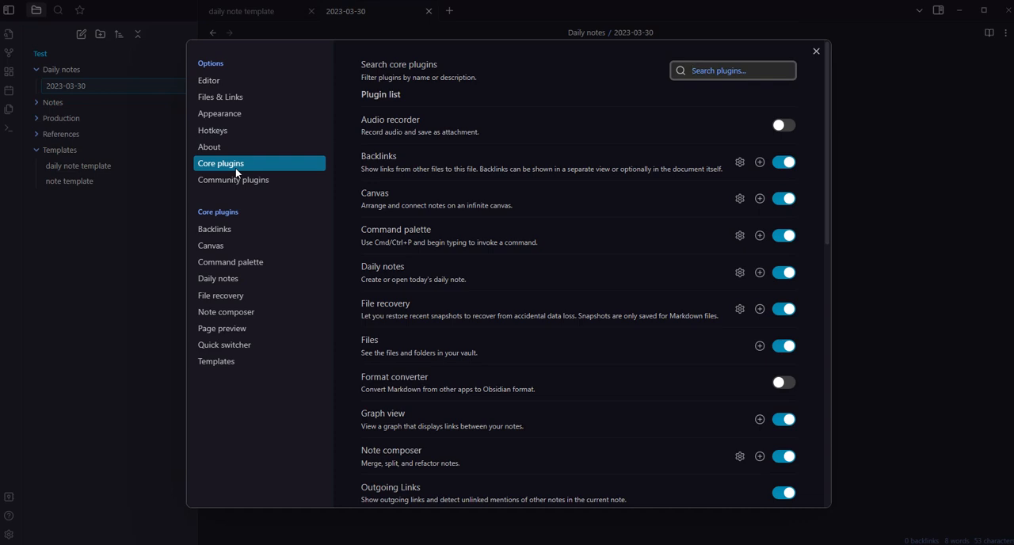
Look through the list of core plugins and turn on community plugins for the vault
{"action": "scroll", "coordinate": [450, 221], "scroll_direction": "down", "scroll_amount": 3}
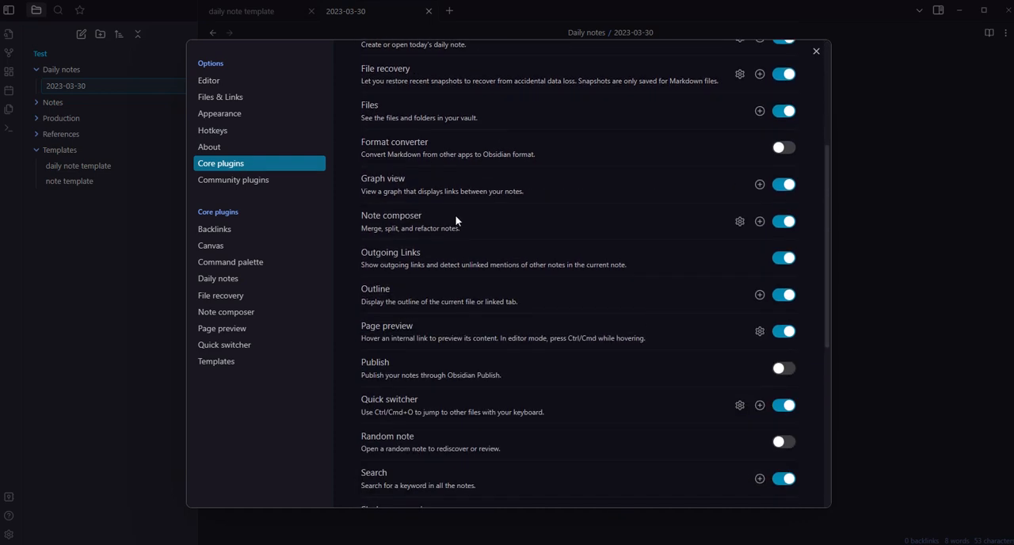
{"action": "scroll", "coordinate": [459, 216], "scroll_direction": "up", "scroll_amount": 3}
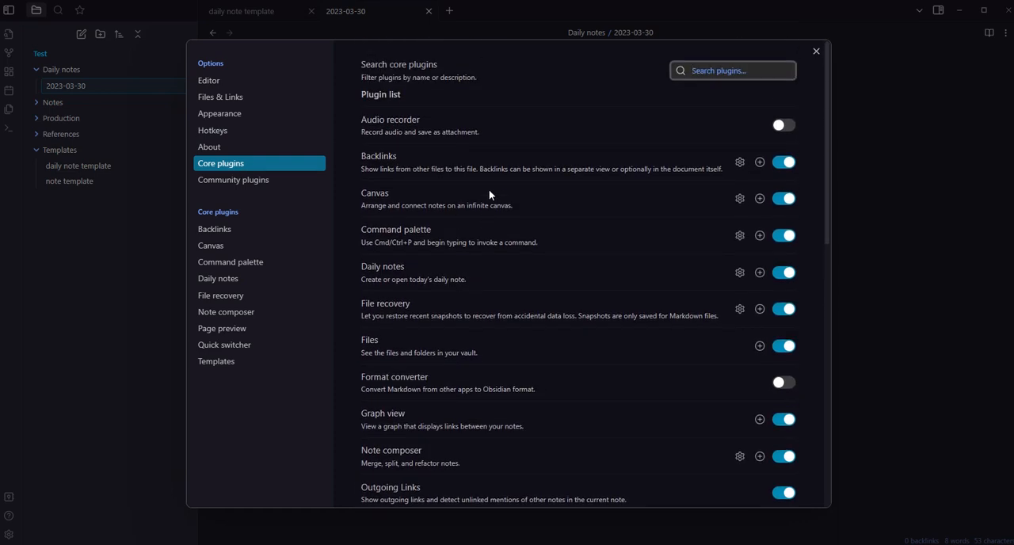
{"action": "scroll", "coordinate": [547, 173], "scroll_direction": "down", "scroll_amount": 8}
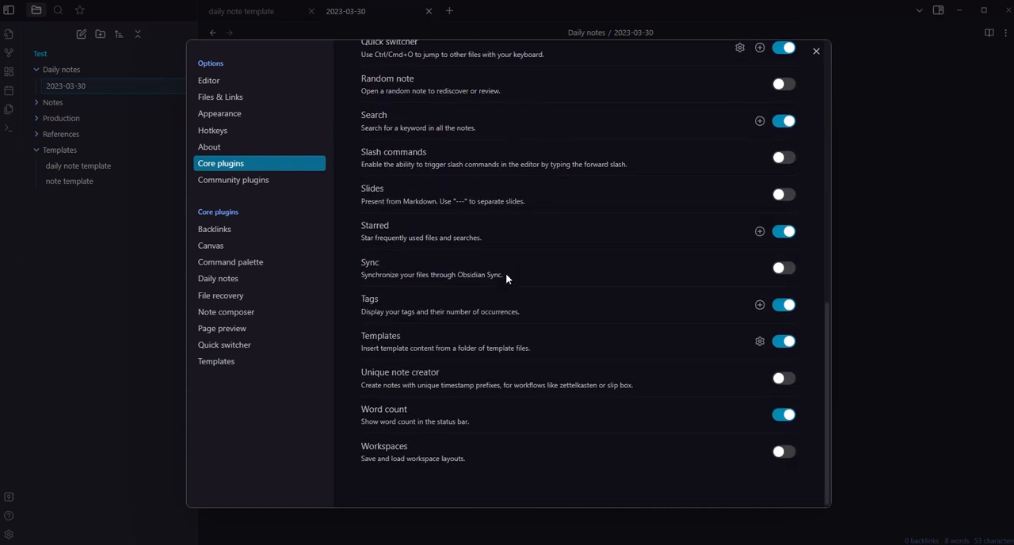
{"action": "left_click", "coordinate": [248, 182]}
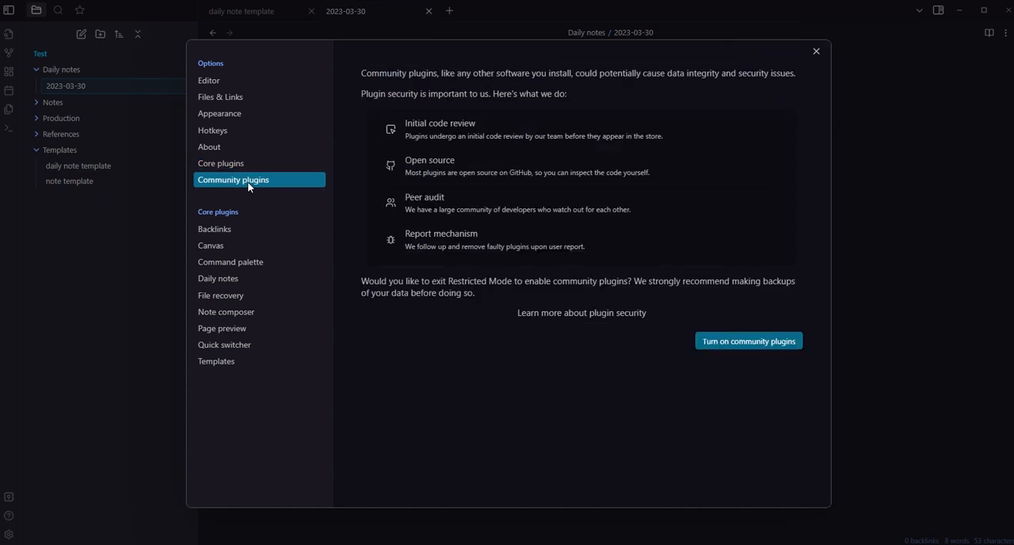
{"action": "left_click", "coordinate": [743, 344]}
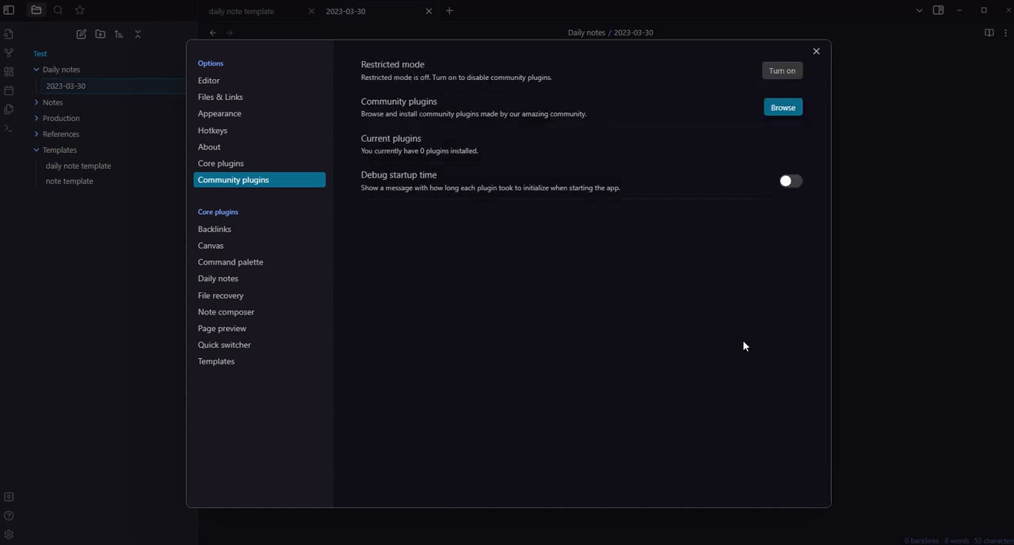
Search the community plugins for "auto link", and install and enable the Auto Link Title plugin
{"action": "left_click", "coordinate": [783, 108]}
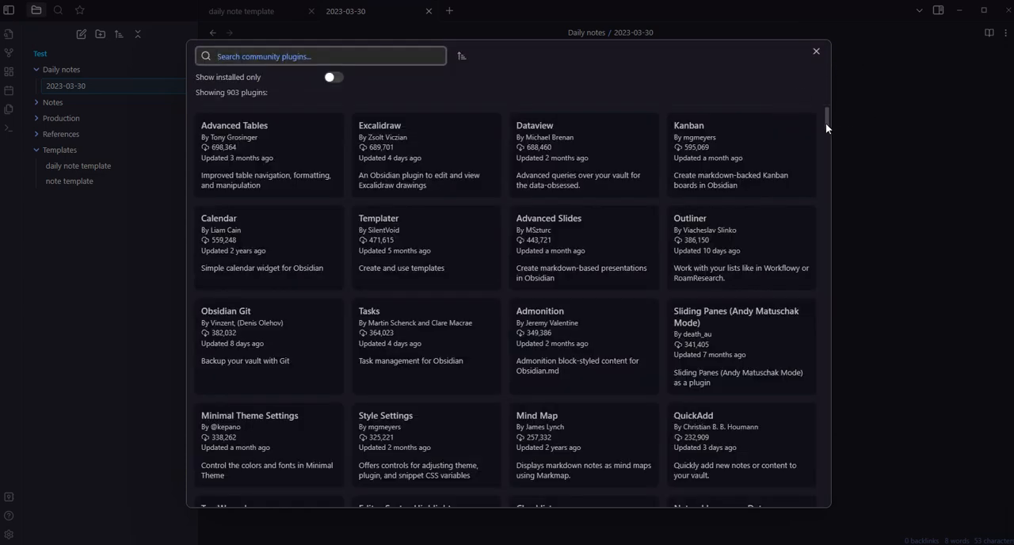
{"action": "scroll", "coordinate": [772, 170], "scroll_direction": "down", "scroll_amount": 15}
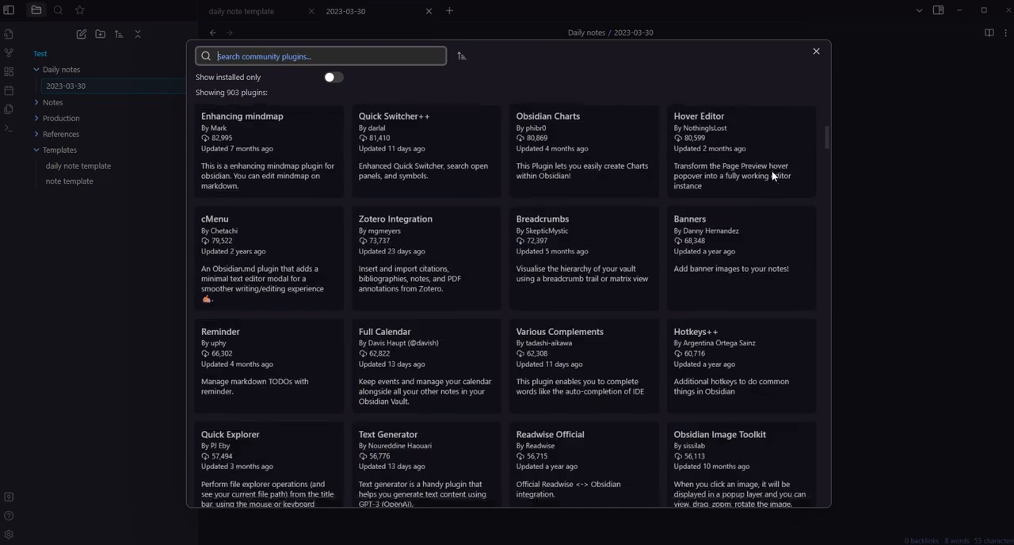
{"action": "scroll", "coordinate": [776, 184], "scroll_direction": "up", "scroll_amount": 15}
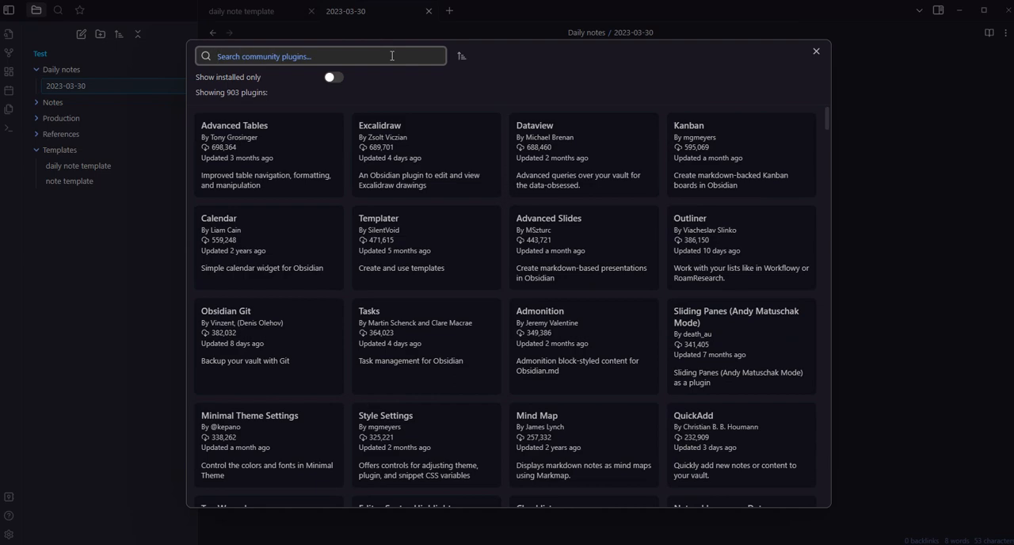
{"action": "type", "text": "aut"}
{"action": "key", "text": "BackSpace"}
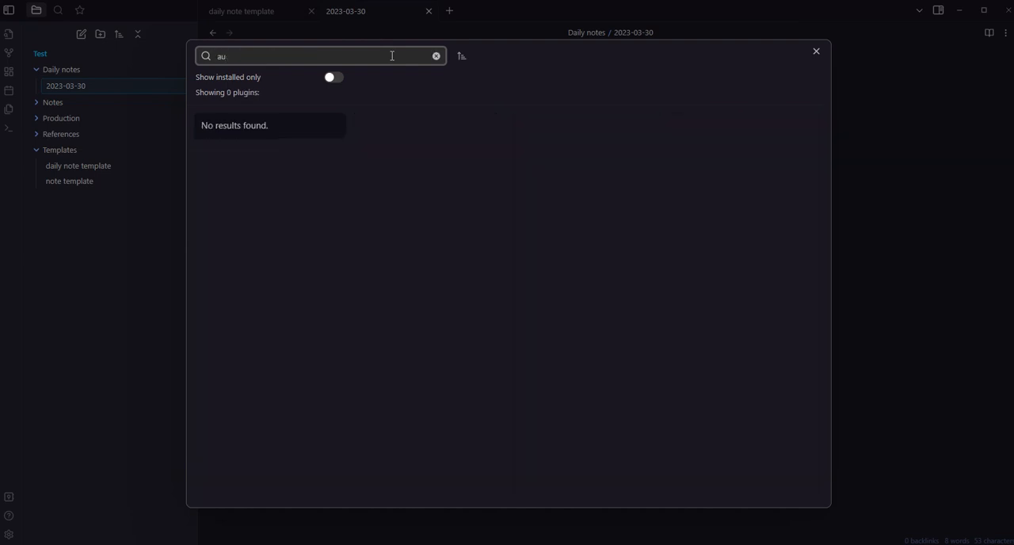
{"action": "type", "text": "to link"}
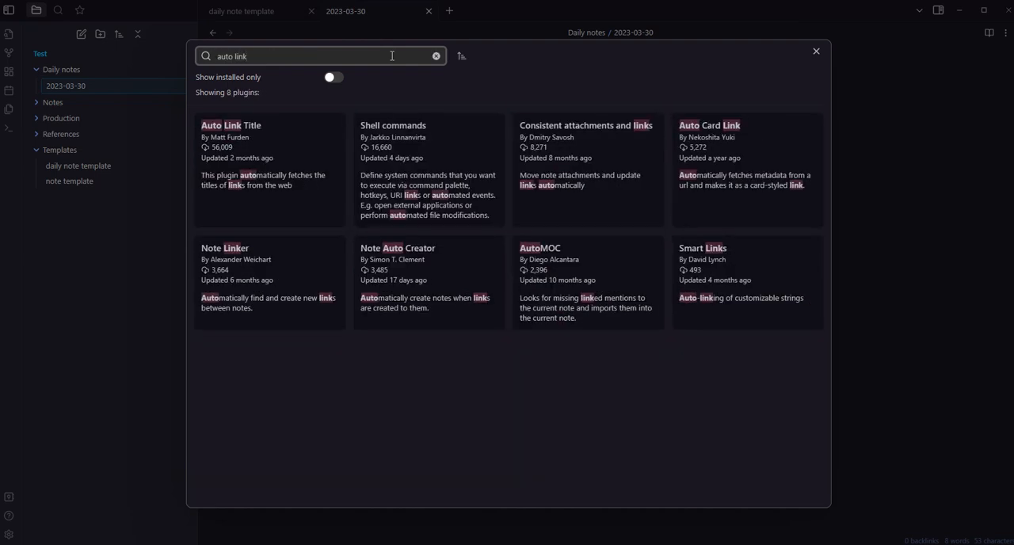
{"action": "left_click", "coordinate": [298, 141]}
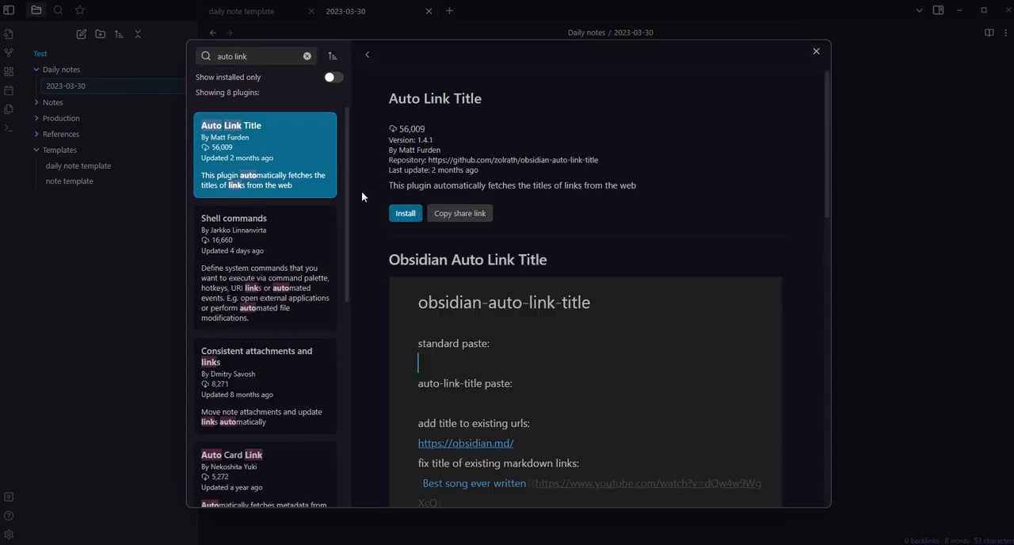
{"action": "left_click", "coordinate": [405, 217]}
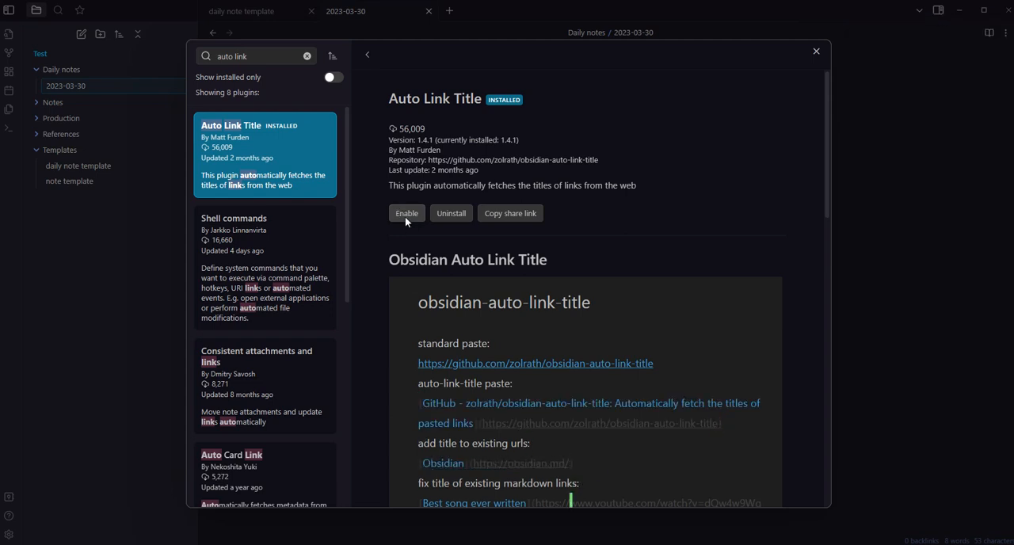
{"action": "left_click", "coordinate": [405, 216]}
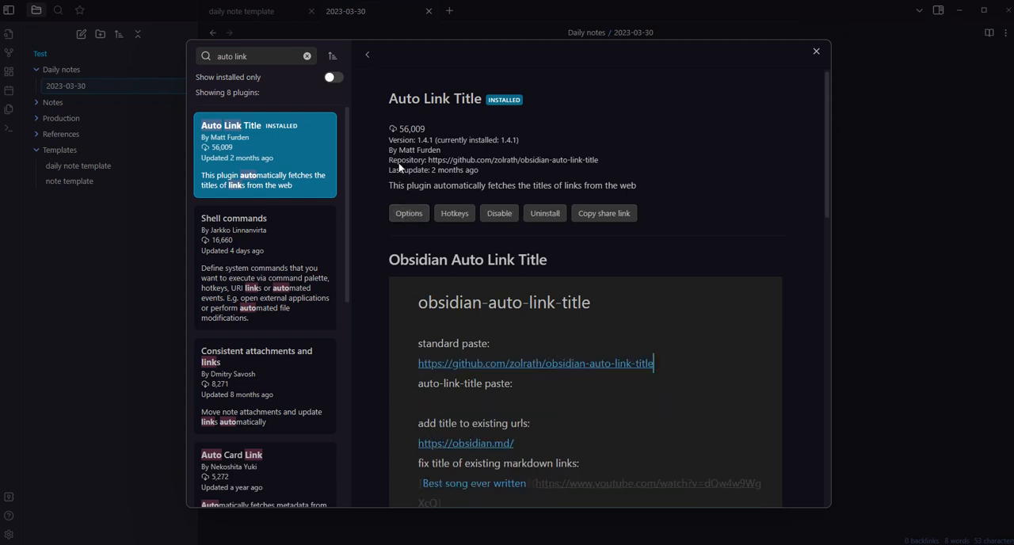
Close the plugin browser and the settings, and add the bullet "Obsidian 설정" under Done today in the daily note
{"action": "left_click", "coordinate": [818, 53]}
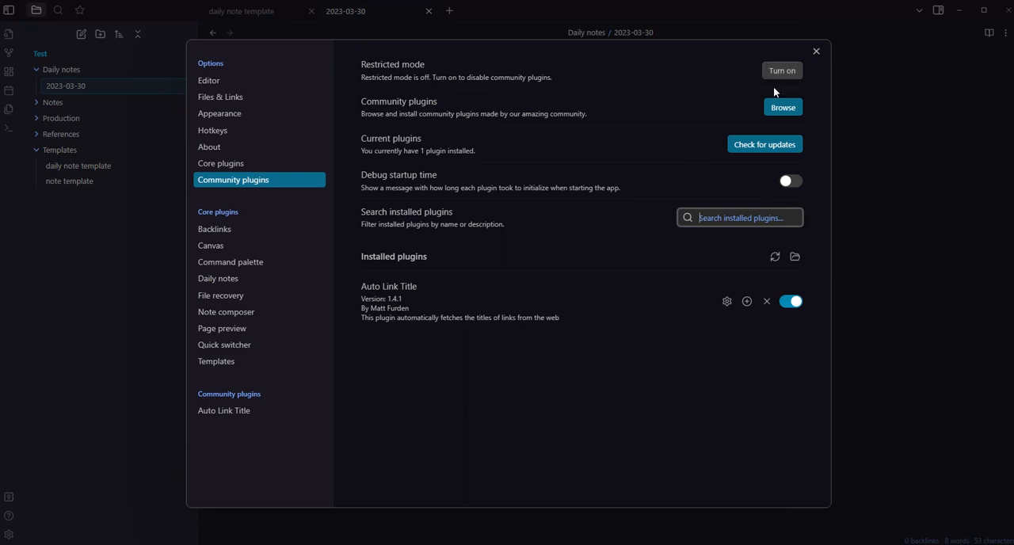
{"action": "left_click", "coordinate": [817, 51]}
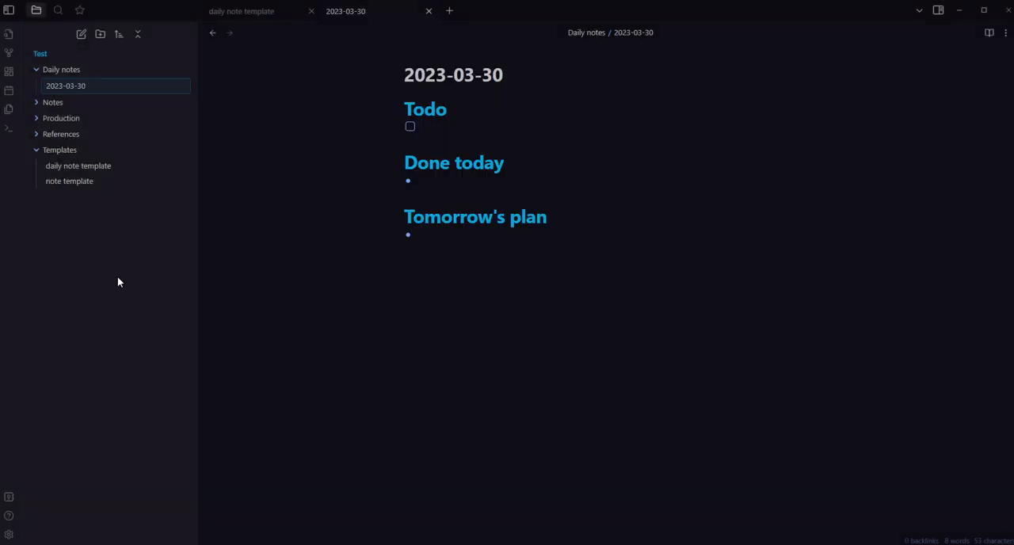
{"action": "left_click", "coordinate": [499, 127]}
{"action": "left_click", "coordinate": [502, 187]}
{"action": "type", "text": "Obsidian 설저"}
{"action": "type", "text": "ㅇ"}
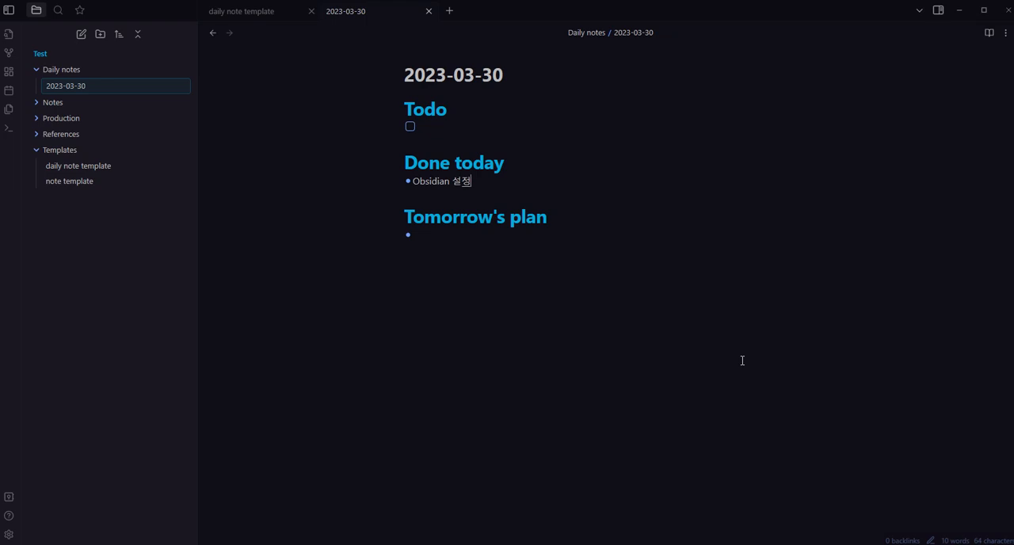
Add the nested bullets "설치", "Hotkey 지정" and "노트 작성 실습" beneath the "Obsidian 설정" bullet
{"action": "key", "text": "Return"}
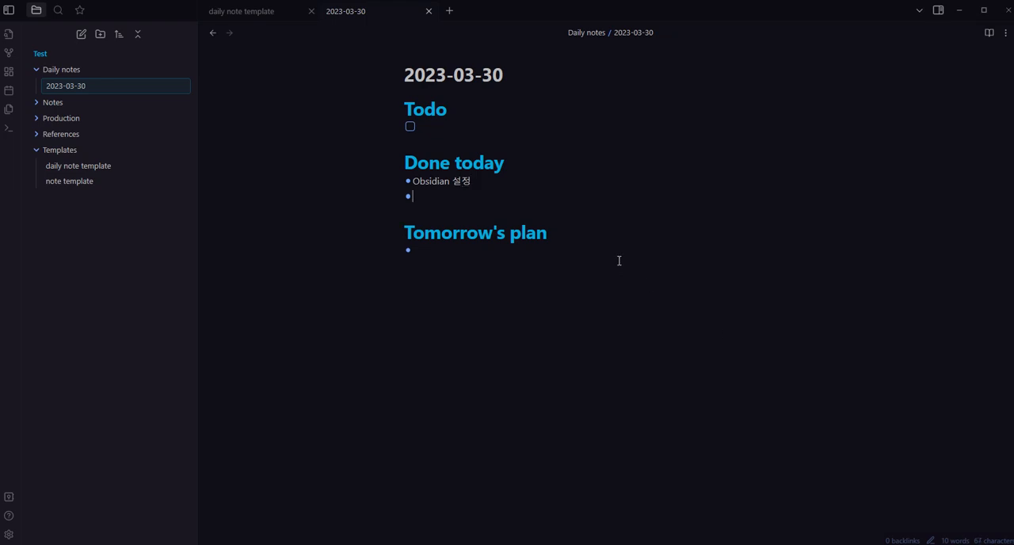
{"action": "key", "text": "Tab"}
{"action": "type", "text": "설치"}
{"action": "key", "text": "Return"}
{"action": "type", "text": "Hotkey"}
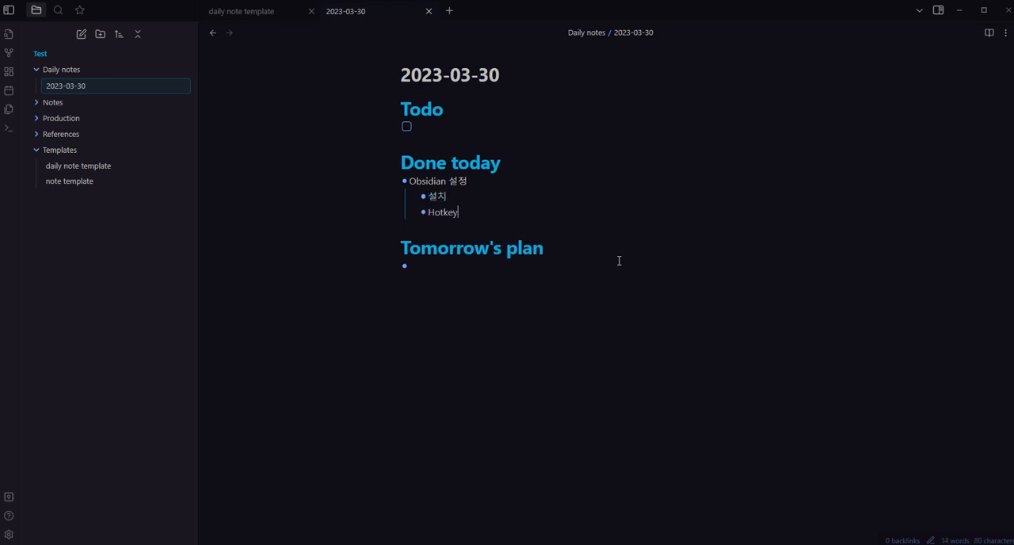
{"action": "key", "text": "Return"}
{"action": "key", "text": "Up"}
{"action": "key", "text": "End"}
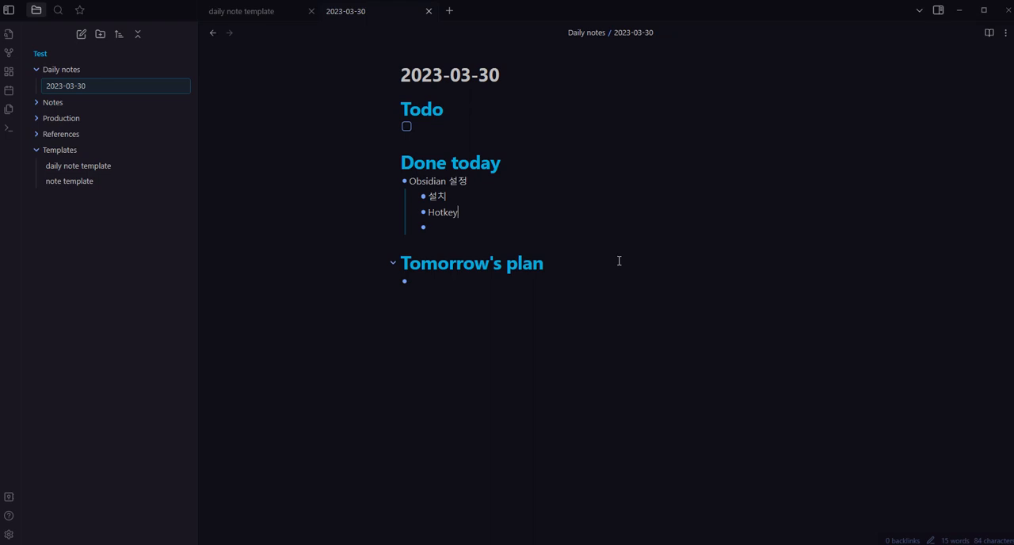
{"action": "type", "text": "지정"}
{"action": "key", "text": "Down"}
{"action": "type", "text": "노트 작성 실습"}
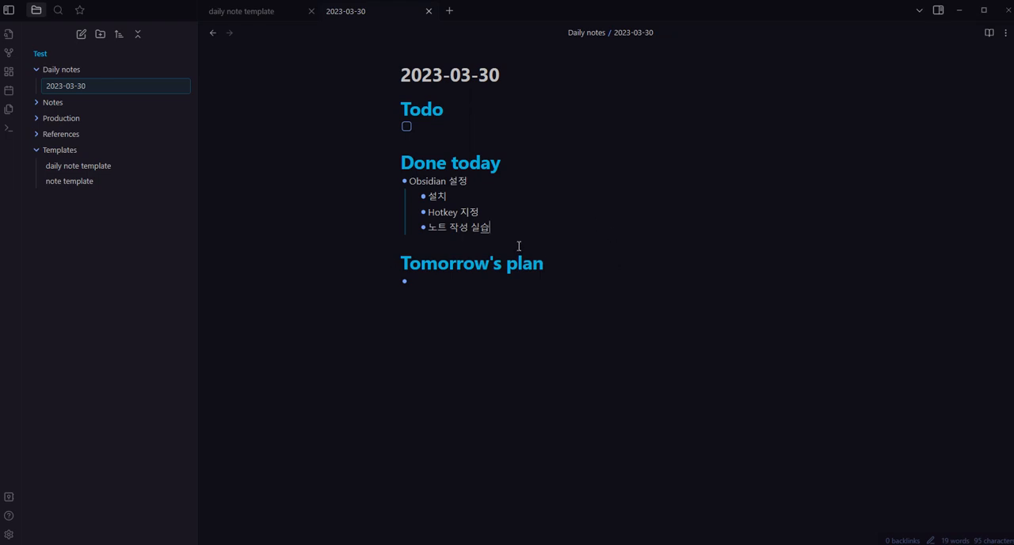
Extract the "Obsidian 설정" bullet and its nested items into a new note named "Obsidian 설정"
{"action": "left_click_drag", "start_coordinate": [507, 228], "coordinate": [414, 184]}
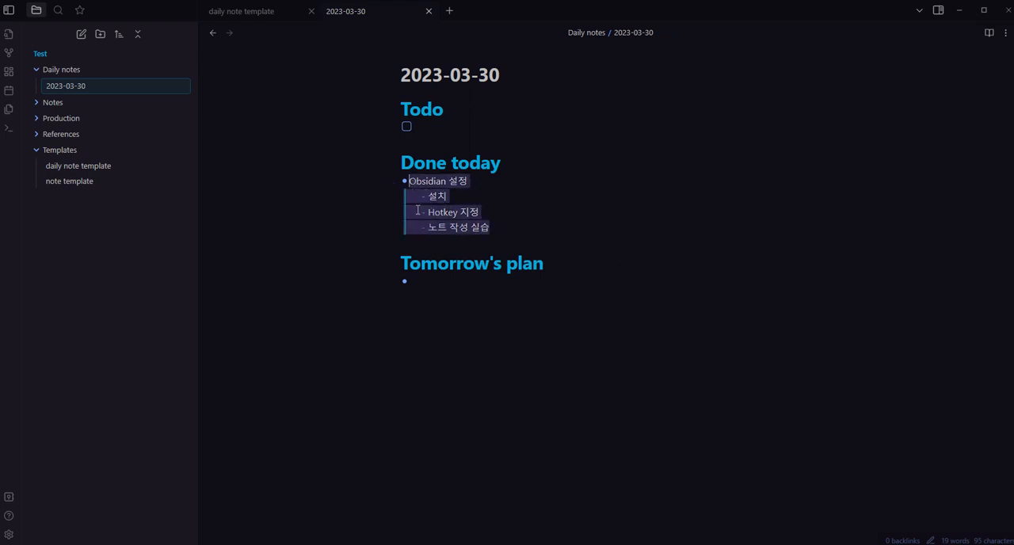
{"action": "right_click", "coordinate": [427, 181]}
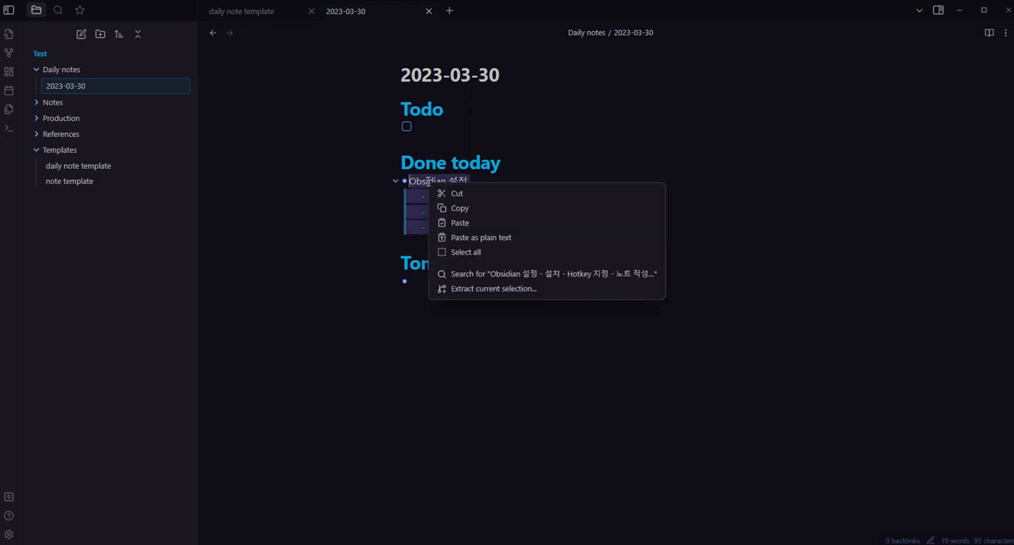
{"action": "left_click", "coordinate": [493, 290]}
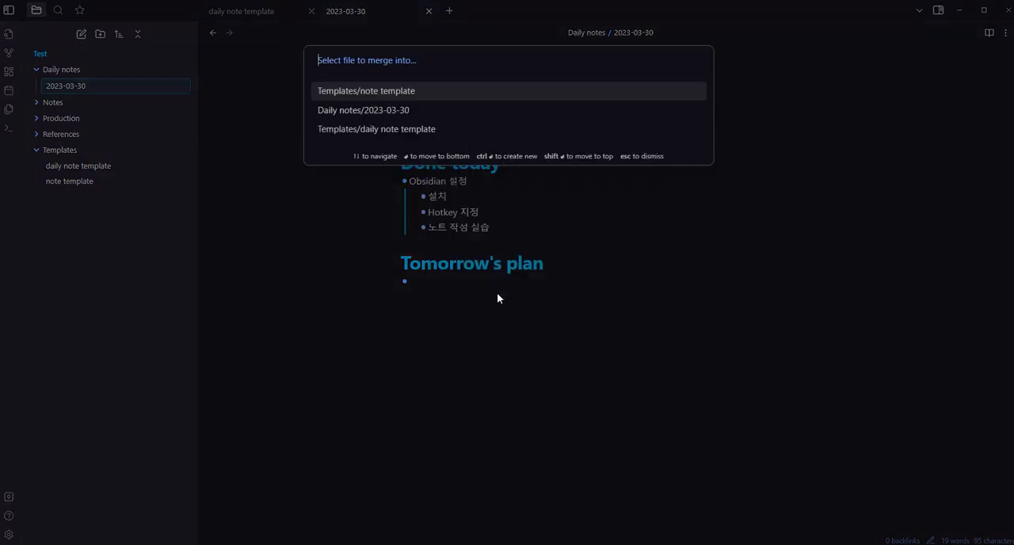
{"action": "type", "text": "Obsidian"}
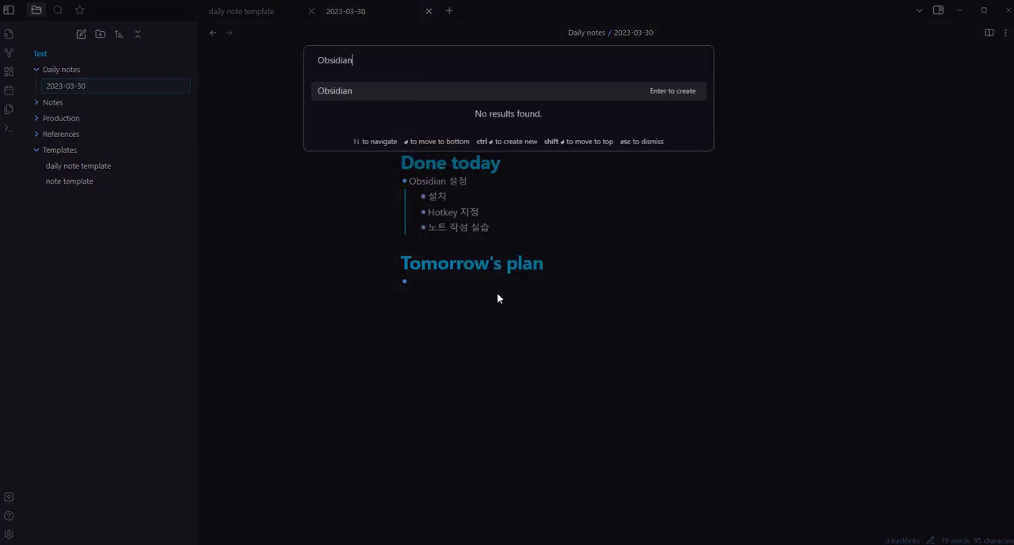
{"action": "type", "text": " 설정"}
{"action": "key", "text": "Return"}
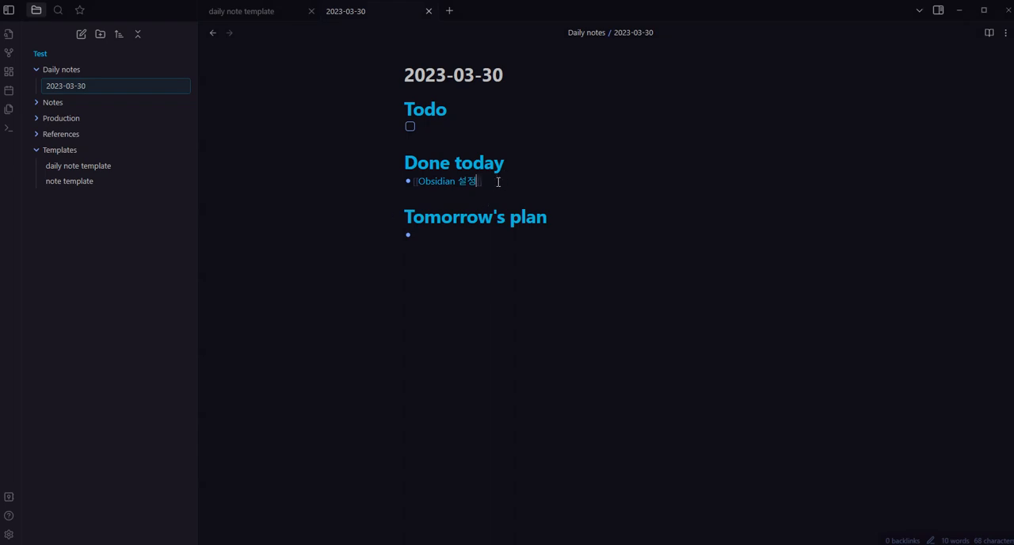
Examine the internal link that replaces the extracted bullets under Done today
{"action": "key", "text": "Left"}
{"action": "key", "text": "Left"}
{"action": "key", "text": "Left"}
{"action": "key", "text": "Left"}
{"action": "key", "text": "Left"}
{"action": "key", "text": "Left"}
{"action": "key", "text": "Left"}
{"action": "key", "text": "Left"}
{"action": "key", "text": "Left"}
{"action": "key", "text": "Left"}
{"action": "key", "text": "shift+Right"}
{"action": "key", "text": "shift+Right"}
{"action": "key", "text": "shift+Right"}
{"action": "key", "text": "shift+Right"}
{"action": "key", "text": "shift+Right"}
{"action": "key", "text": "shift+Right"}
{"action": "key", "text": "shift+Right"}
{"action": "key", "text": "shift+Right"}
{"action": "key", "text": "shift+Right"}
{"action": "key", "text": "shift+Right"}
{"action": "key", "text": "shift+Right"}
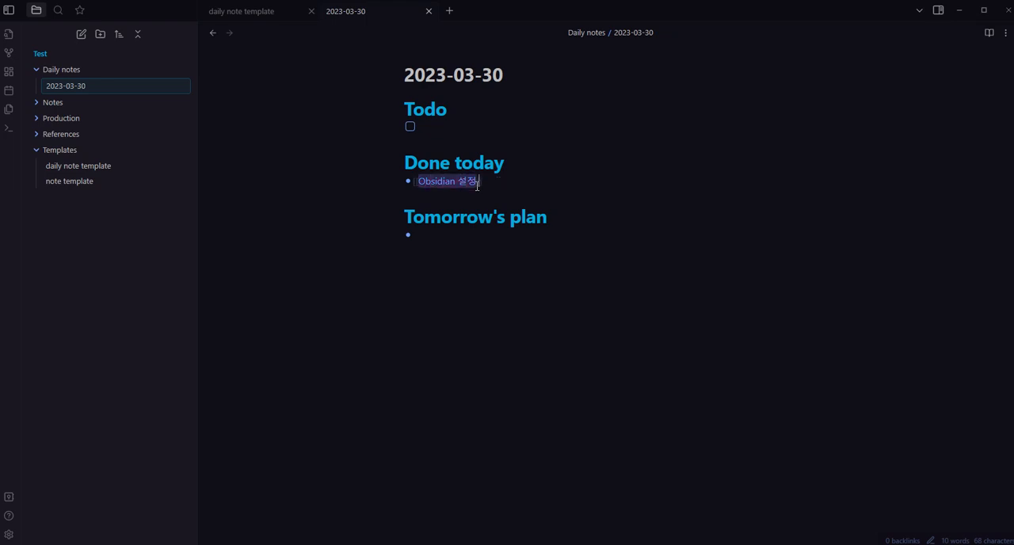
{"action": "left_click", "coordinate": [477, 207]}
{"action": "left_click", "coordinate": [499, 270]}
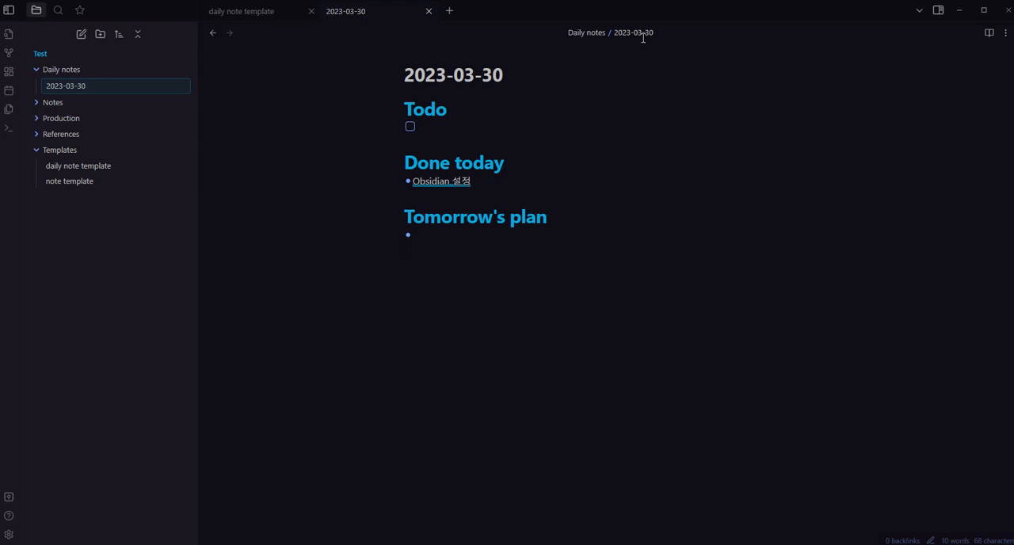
Open the "Obsidian 설정" note through its link in the daily note and look over the extracted text
{"action": "left_click", "coordinate": [446, 182]}
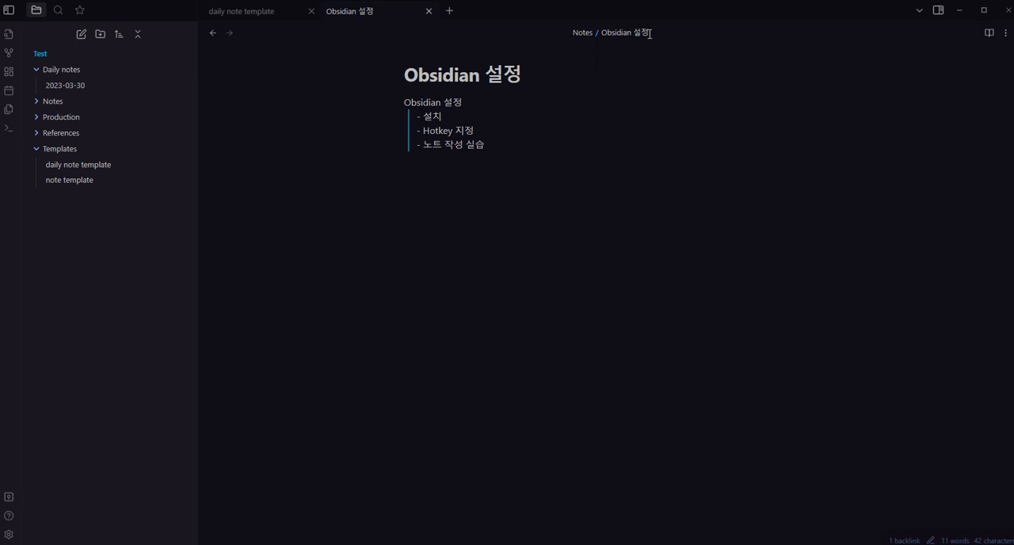
{"action": "left_click", "coordinate": [628, 167]}
{"action": "left_click_drag", "start_coordinate": [507, 188], "coordinate": [345, 108]}
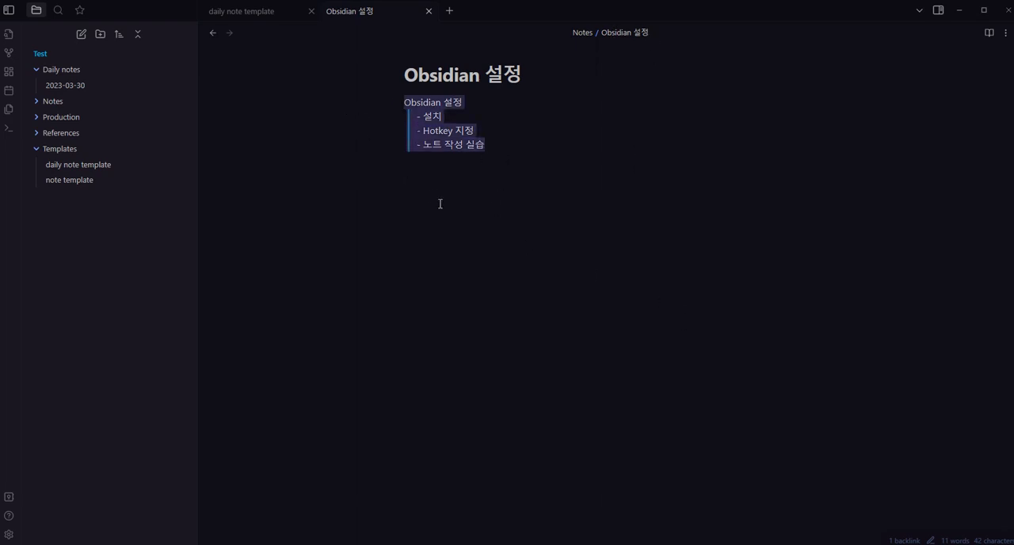
Insert the note template below the extracted list in the "Obsidian 설정" note and go through its link headings
{"action": "left_click", "coordinate": [555, 178]}
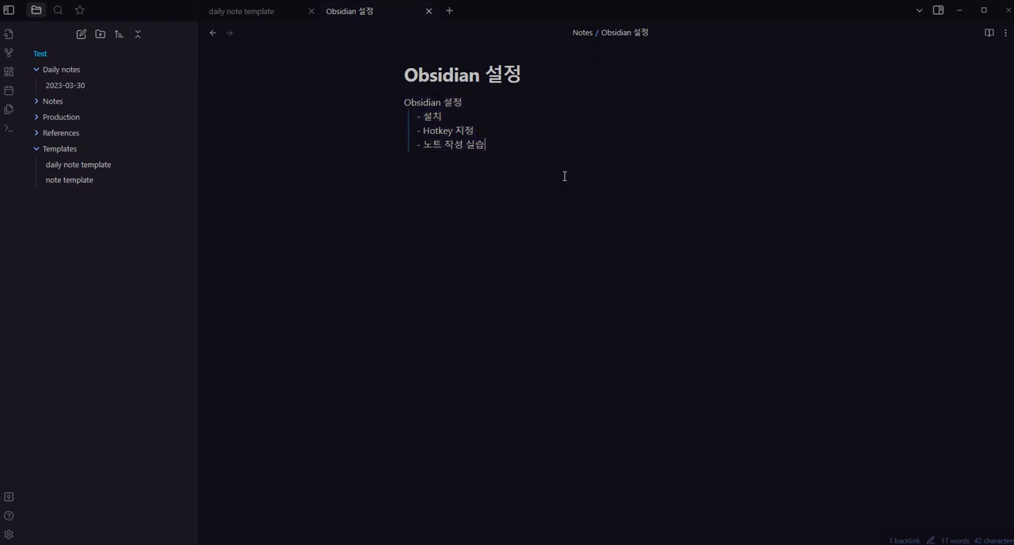
{"action": "key", "text": "Return"}
{"action": "key", "text": "BackSpace"}
{"action": "key", "text": "BackSpace"}
{"action": "key", "text": "alt+t"}
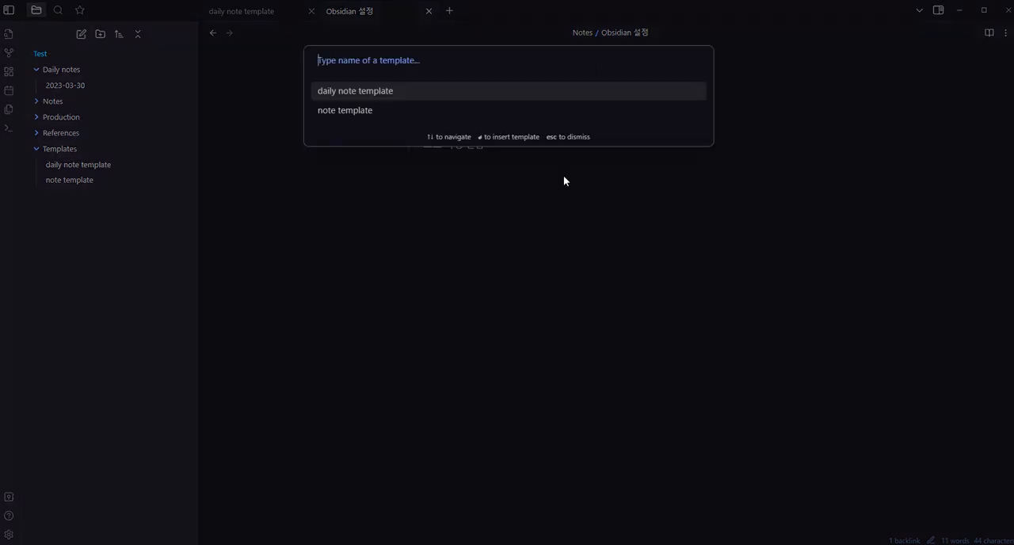
{"action": "key", "text": "Down"}
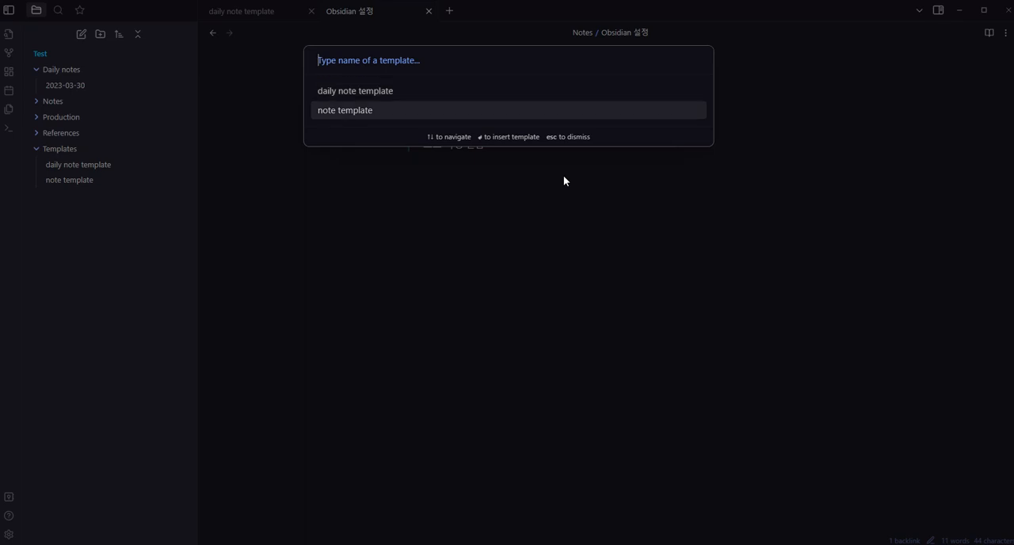
{"action": "key", "text": "Return"}
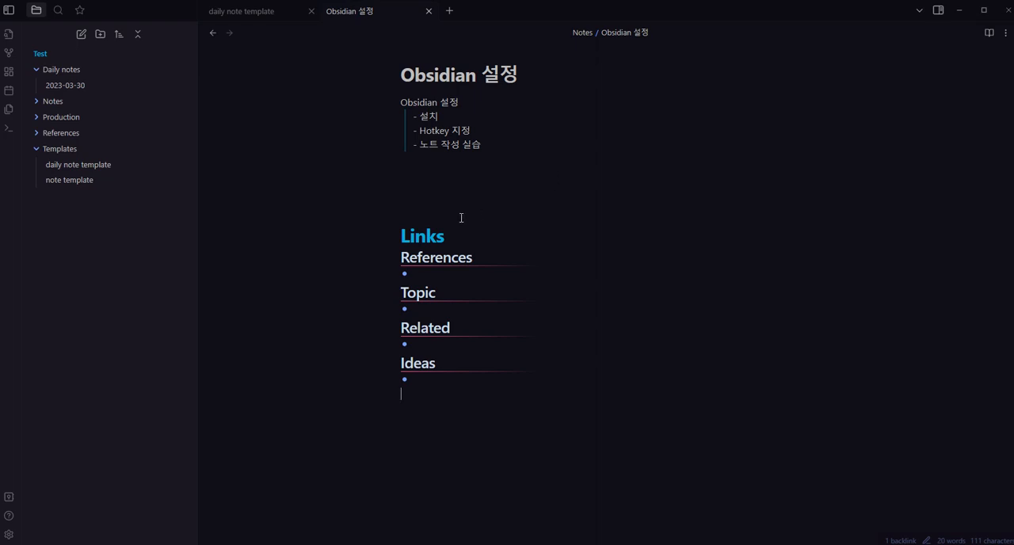
{"action": "left_click", "coordinate": [432, 230]}
{"action": "left_click", "coordinate": [460, 257]}
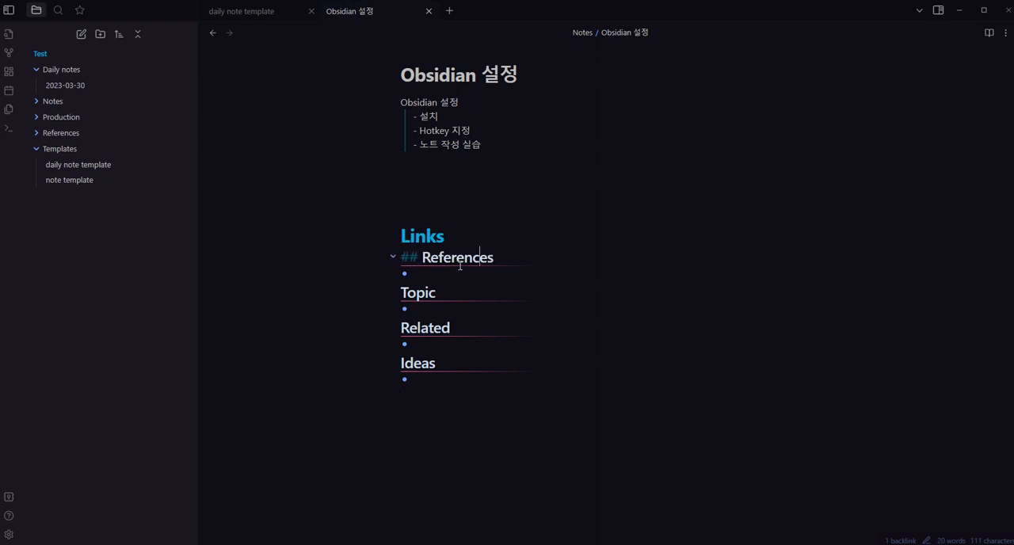
{"action": "left_click", "coordinate": [454, 289]}
{"action": "left_click", "coordinate": [456, 327]}
{"action": "left_click", "coordinate": [459, 363]}
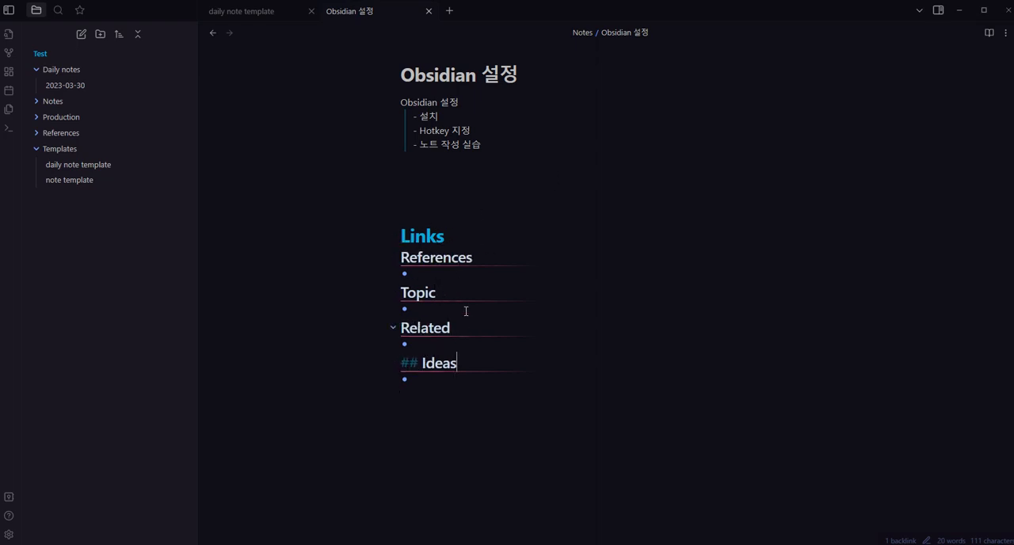
Add an internal link to "연구를 위한 노트 작성법" in the bullet under Topic
{"action": "left_click", "coordinate": [571, 273]}
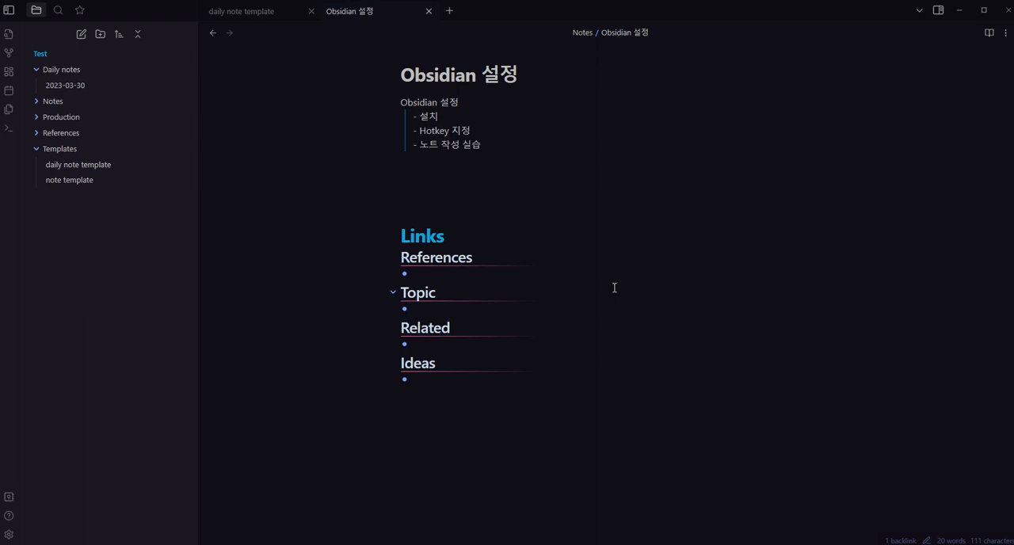
{"action": "type", "text": "[["}
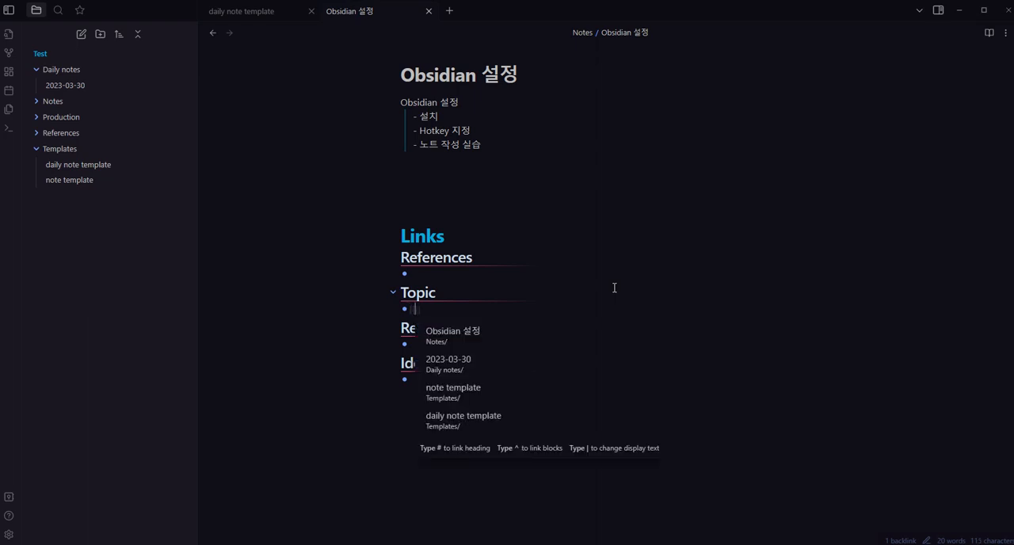
{"action": "type", "text": "dusrnfml"}
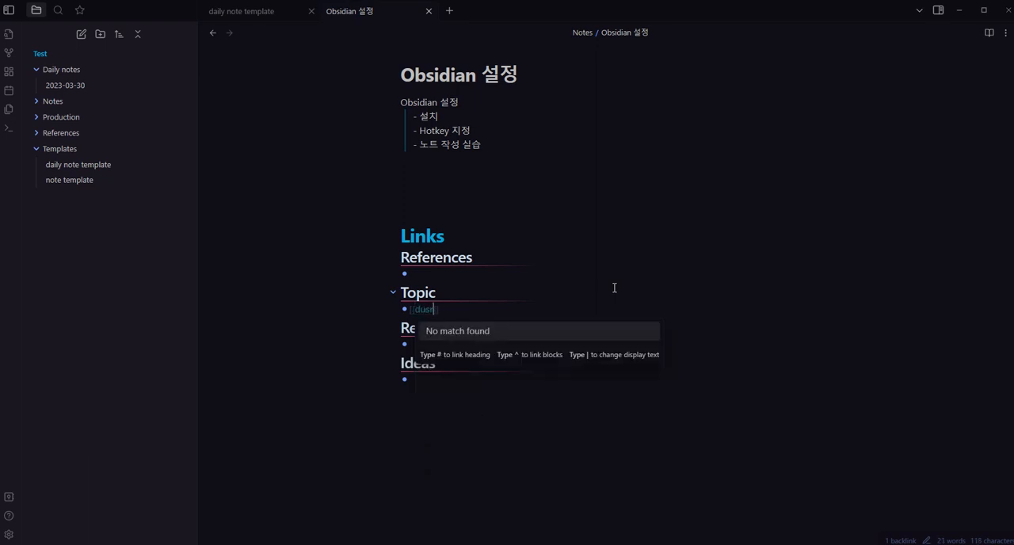
{"action": "key", "text": "BackSpace"}
{"action": "key", "text": "BackSpace"}
{"action": "key", "text": "BackSpace"}
{"action": "key", "text": "BackSpace"}
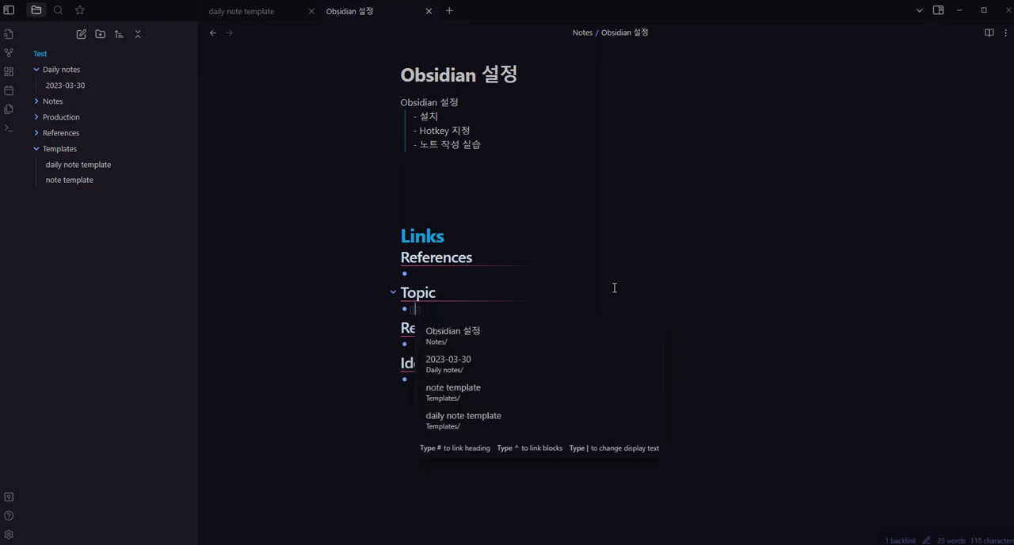
{"action": "type", "text": "연구를 위히"}
{"action": "type", "text": " 노트 작성법"}
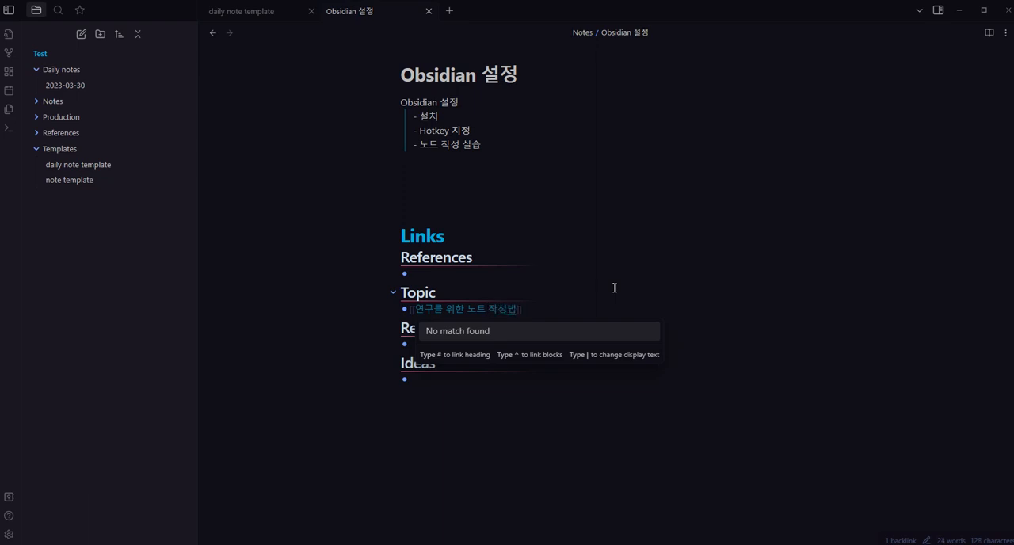
{"action": "left_click", "coordinate": [607, 317]}
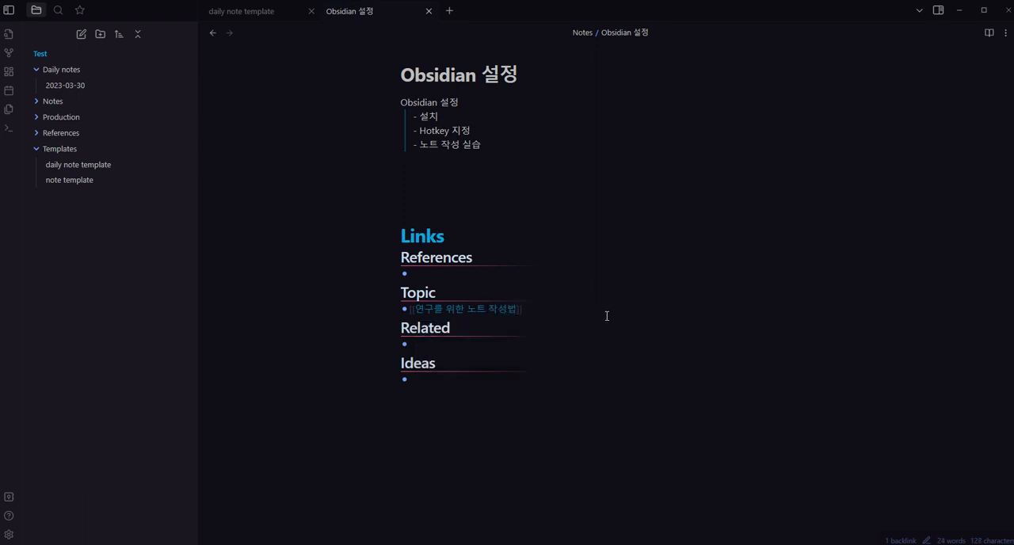
Add an internal link to "Markdown 문법" in the bullet under Related
{"action": "left_click", "coordinate": [576, 347]}
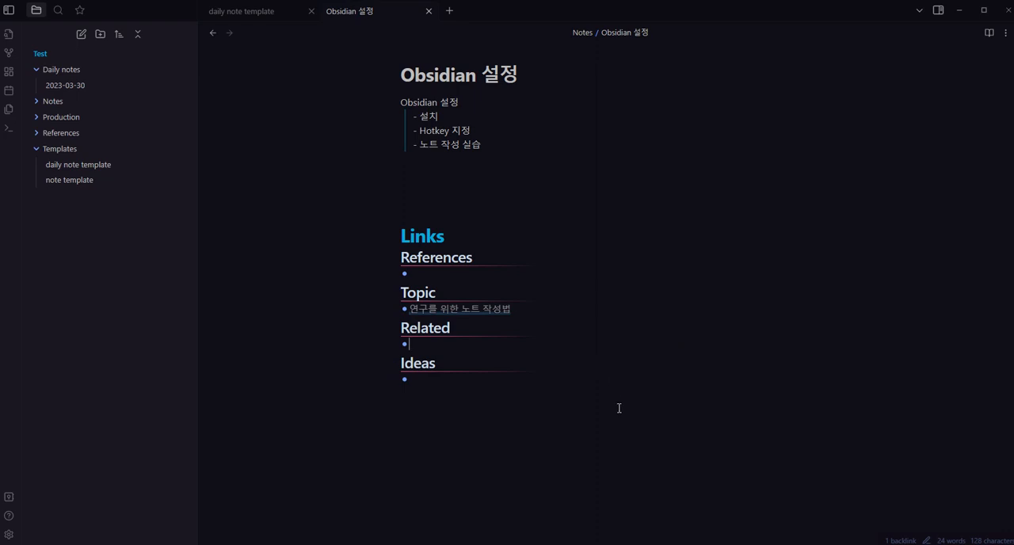
{"action": "type", "text": "[[Markdown 문법"}
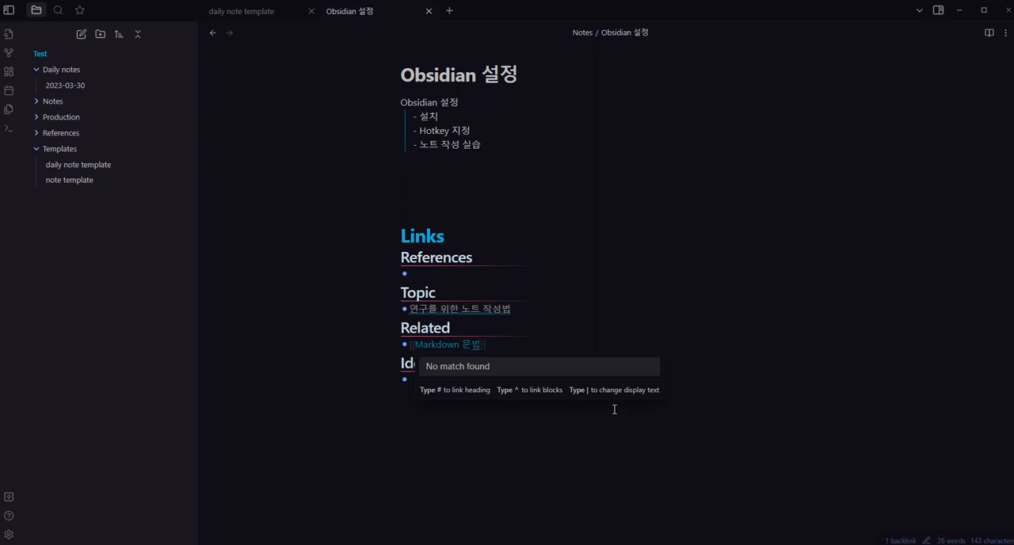
{"action": "key", "text": "Escape"}
{"action": "left_click", "coordinate": [532, 384]}
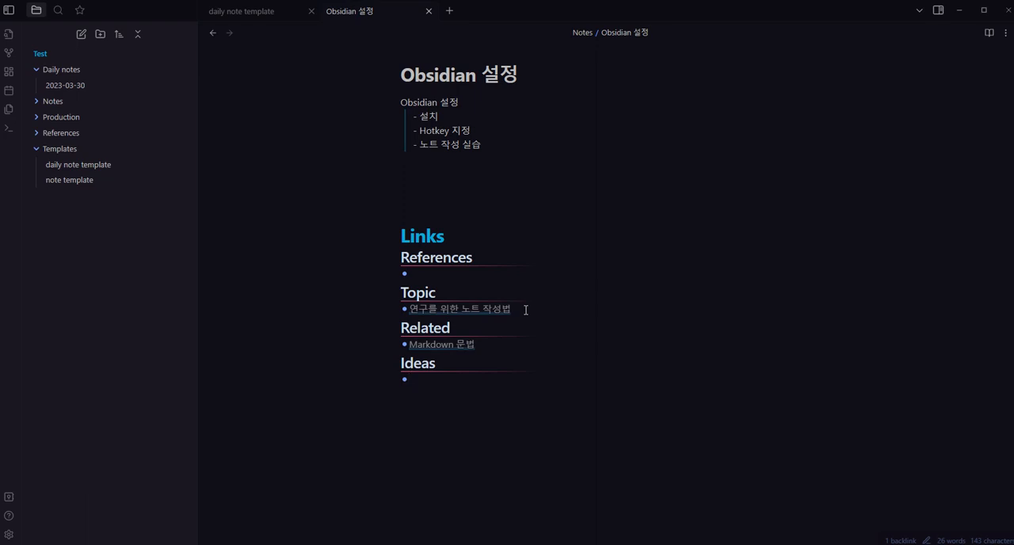
Create the "연구를 위한 노트 작성법" note from its link under Topic and expand the Notes folder to locate it
{"action": "left_click", "coordinate": [484, 318]}
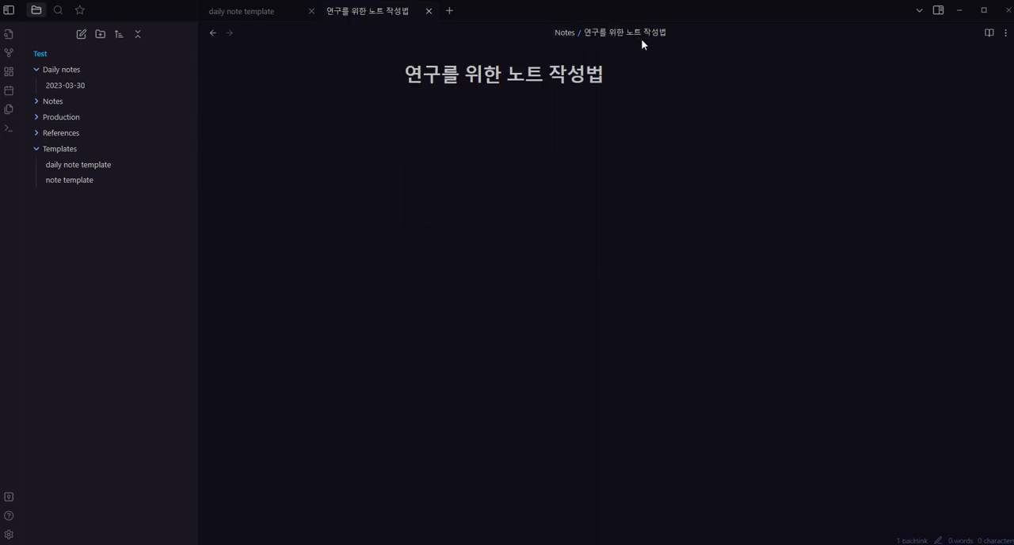
{"action": "left_click", "coordinate": [37, 100]}
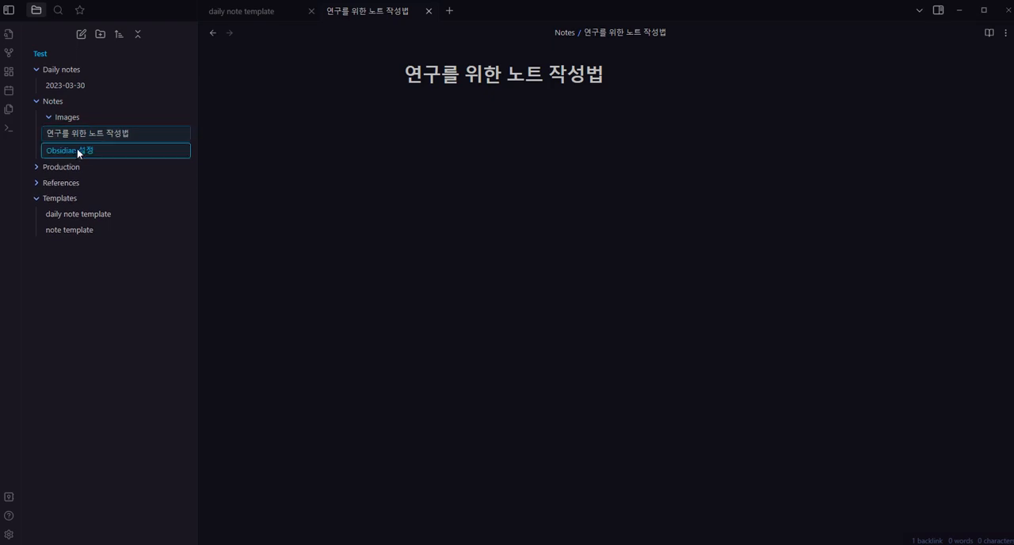
{"action": "left_click", "coordinate": [470, 149]}
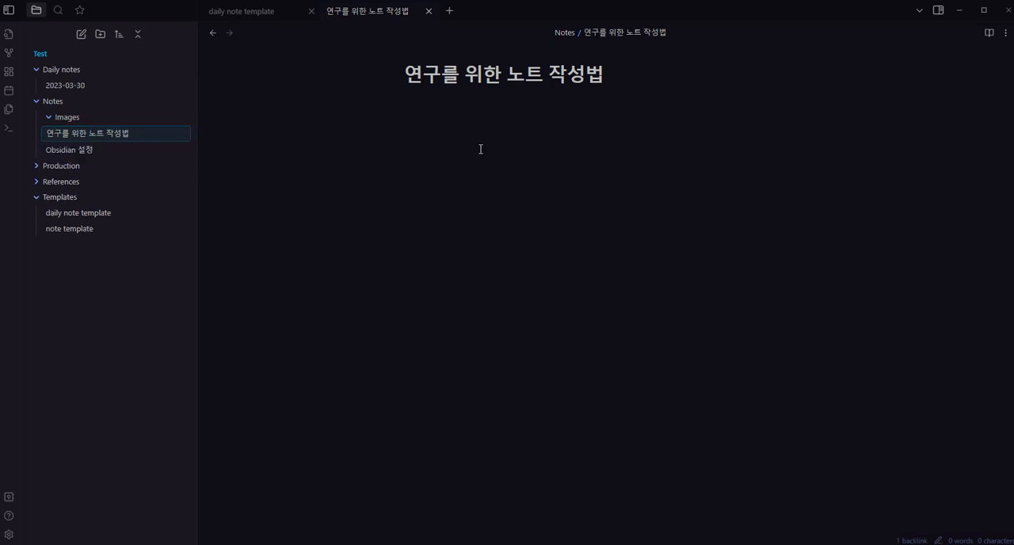
Write "노트를 작성하는 여러가지 방법들에 대한 모음" as the first line of the "연구를 위한 노트 작성법" note, followed by a new line
{"action": "type", "text": "노트를 작성하"}
{"action": "type", "text": "는 여러가지 방법"}
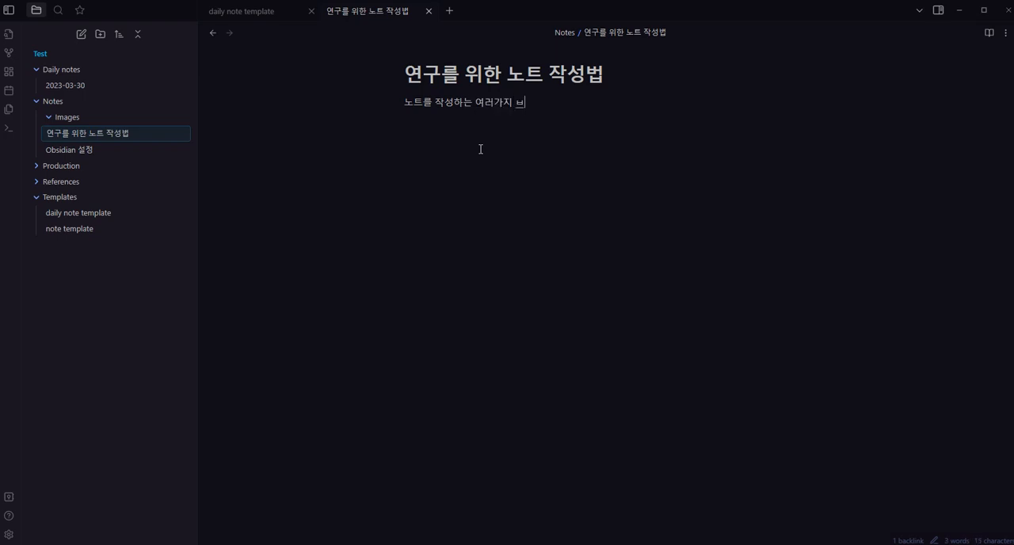
{"action": "type", "text": "들에 대한 모ㅡㅇㅁ"}
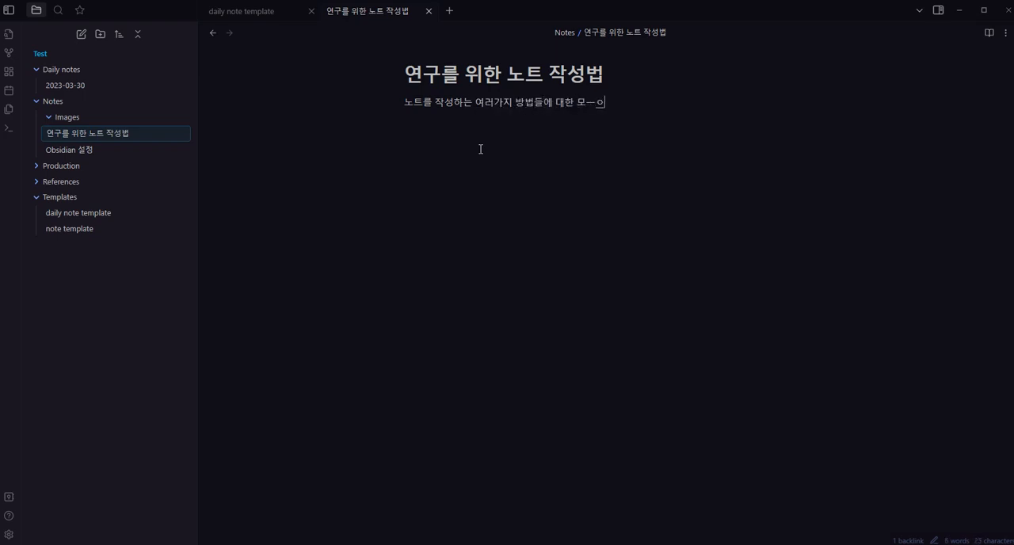
{"action": "key", "text": "BackSpace"}
{"action": "key", "text": "BackSpace"}
{"action": "key", "text": "BackSpace"}
{"action": "type", "text": "음"}
{"action": "key", "text": "Return"}
Enable Backlink in document in the Backlinks core plugin settings and close the settings
{"action": "left_click", "coordinate": [9, 534]}
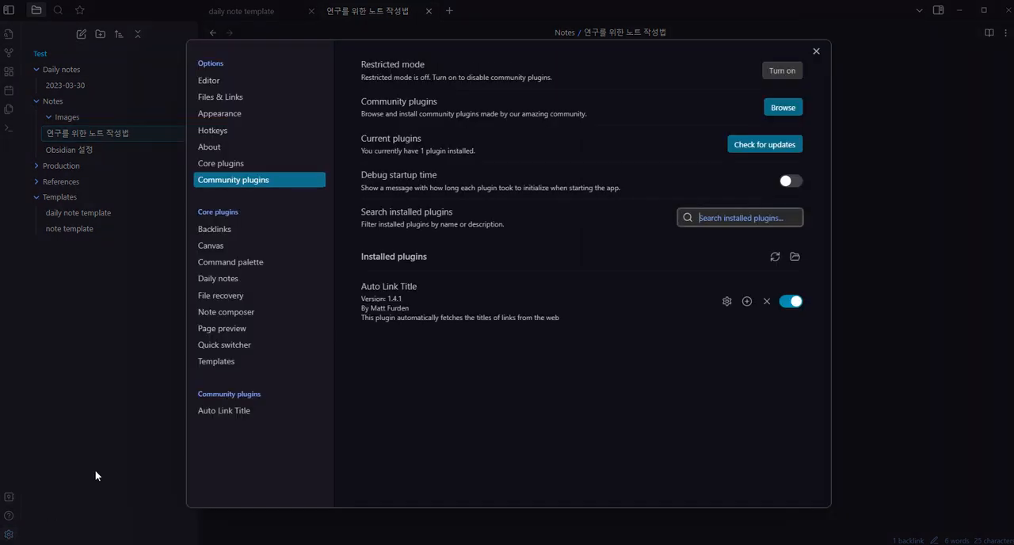
{"action": "left_click", "coordinate": [238, 228]}
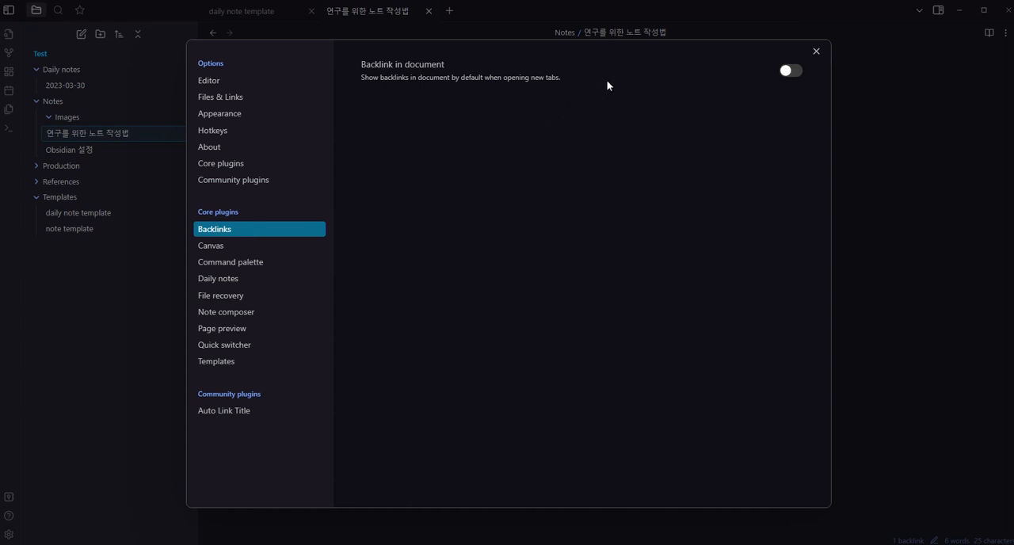
{"action": "left_click", "coordinate": [791, 71]}
{"action": "left_click", "coordinate": [818, 52]}
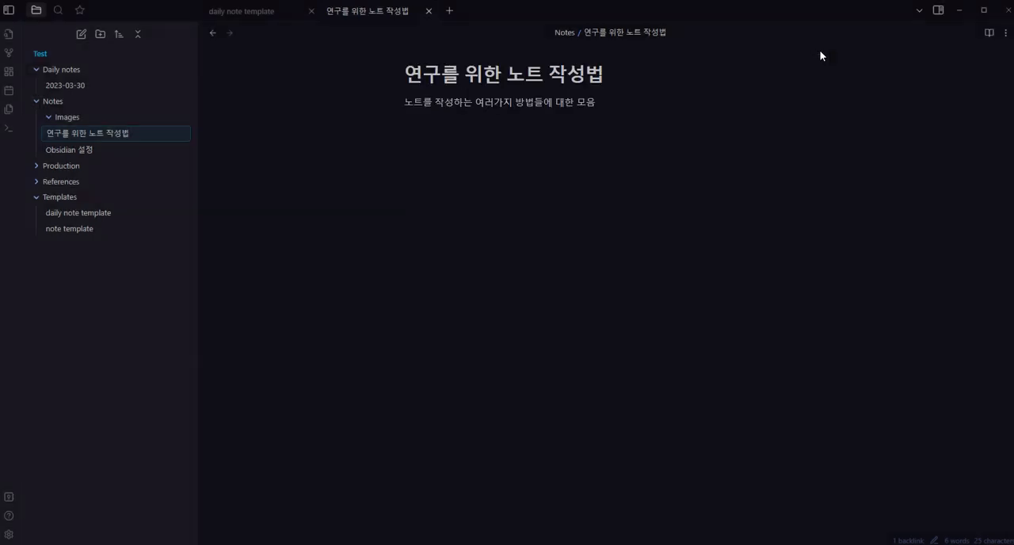
Show backlinks in the "Obsidian 설정" note and look over the linked mentions below its text
{"action": "left_click", "coordinate": [83, 150]}
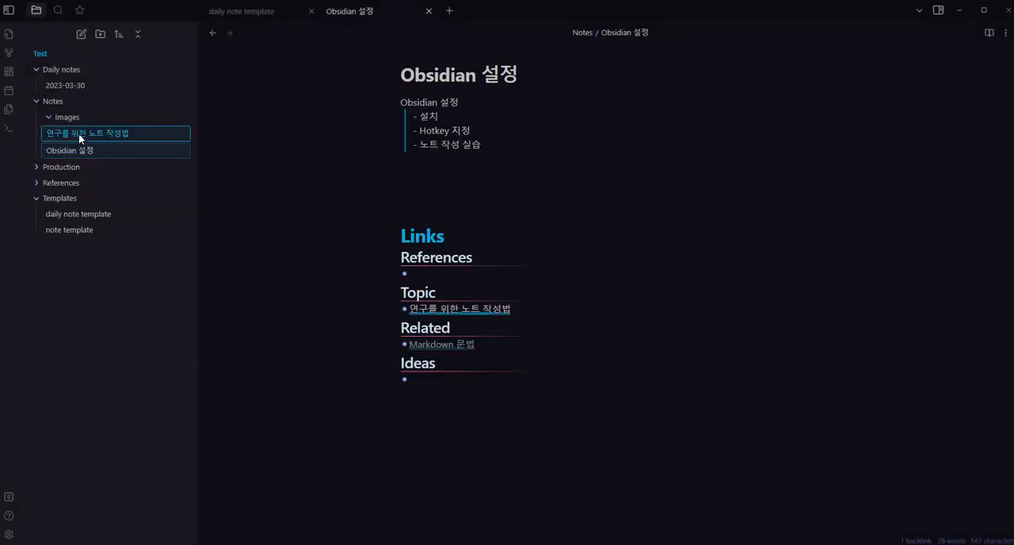
{"action": "left_click", "coordinate": [1004, 33]}
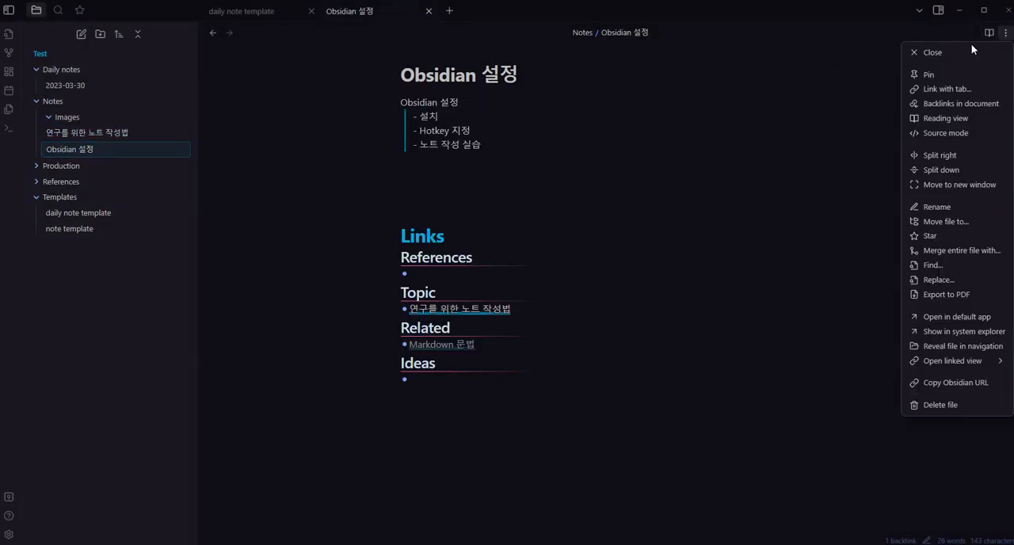
{"action": "left_click", "coordinate": [956, 103]}
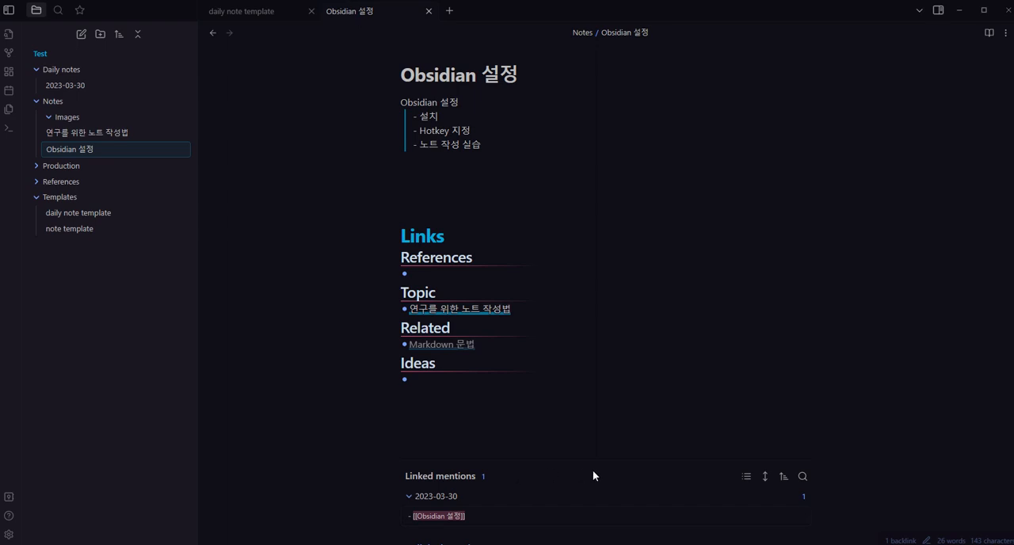
{"action": "scroll", "coordinate": [492, 412], "scroll_direction": "down", "scroll_amount": 3}
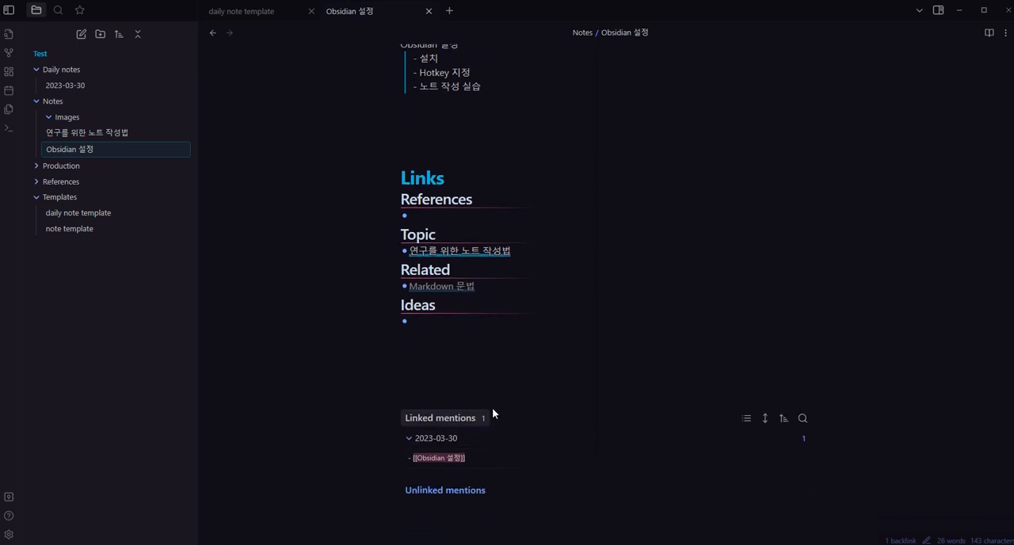
{"action": "scroll", "coordinate": [519, 284], "scroll_direction": "up", "scroll_amount": 3}
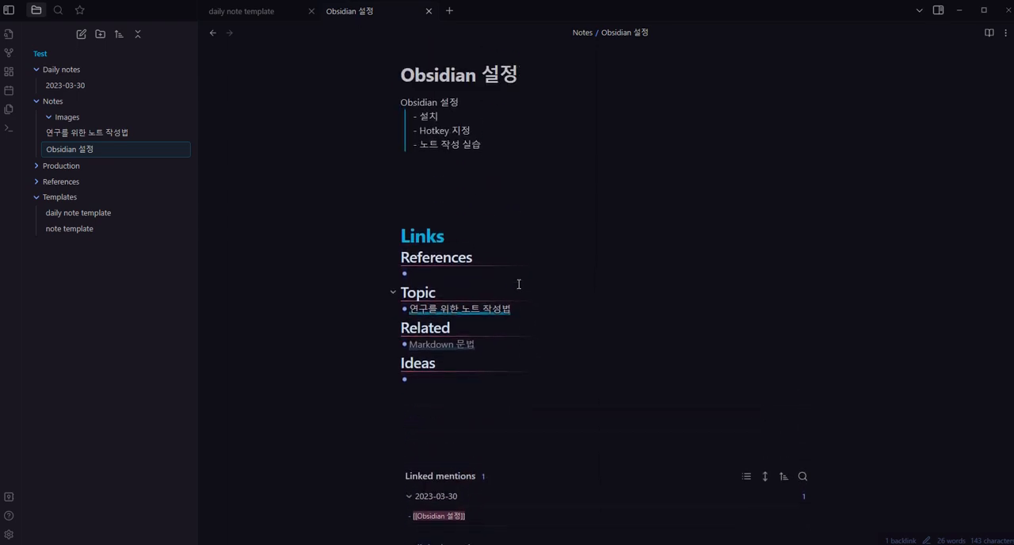
In the "연구를 위한 노트 작성법" note, add a bullet linking to "Obsidian 설정" from its linked mentions and start another bullet
{"action": "left_click", "coordinate": [455, 309]}
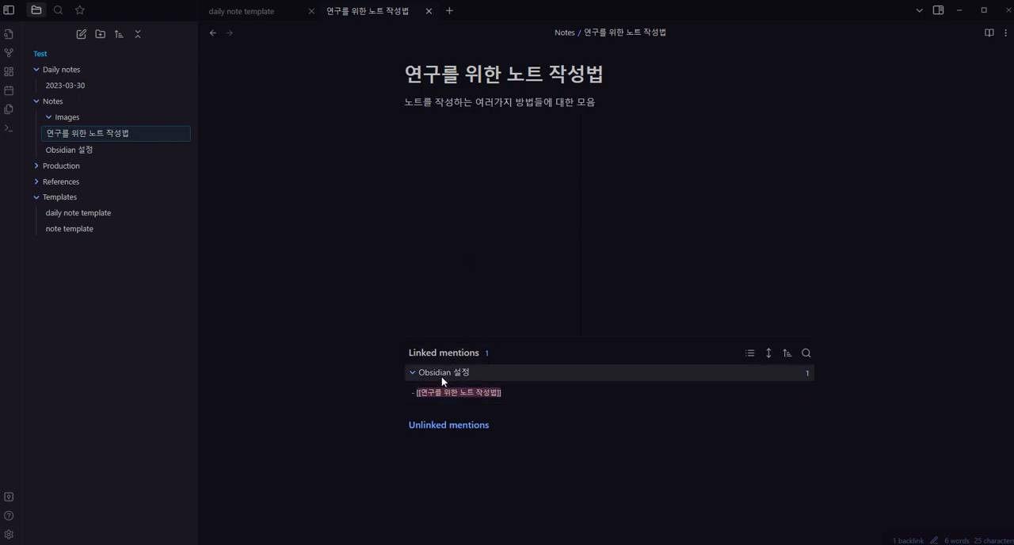
{"action": "left_click", "coordinate": [705, 147]}
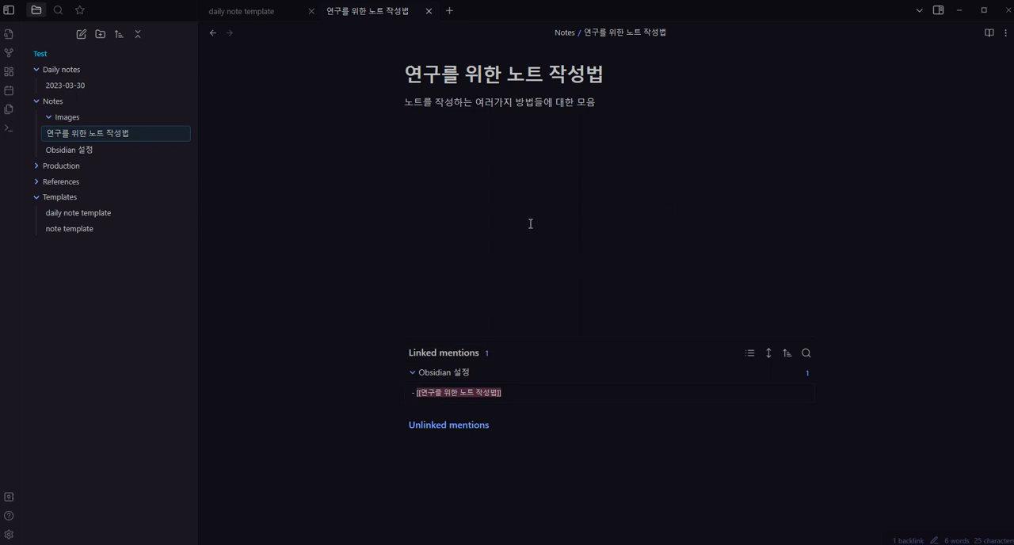
{"action": "type", "text": "-"}
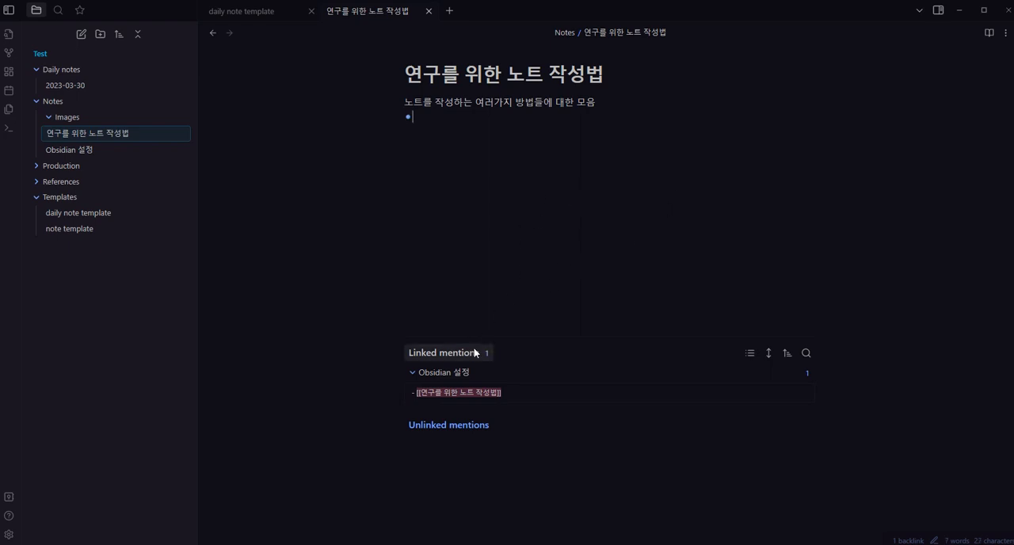
{"action": "left_click_drag", "start_coordinate": [451, 376], "coordinate": [448, 125]}
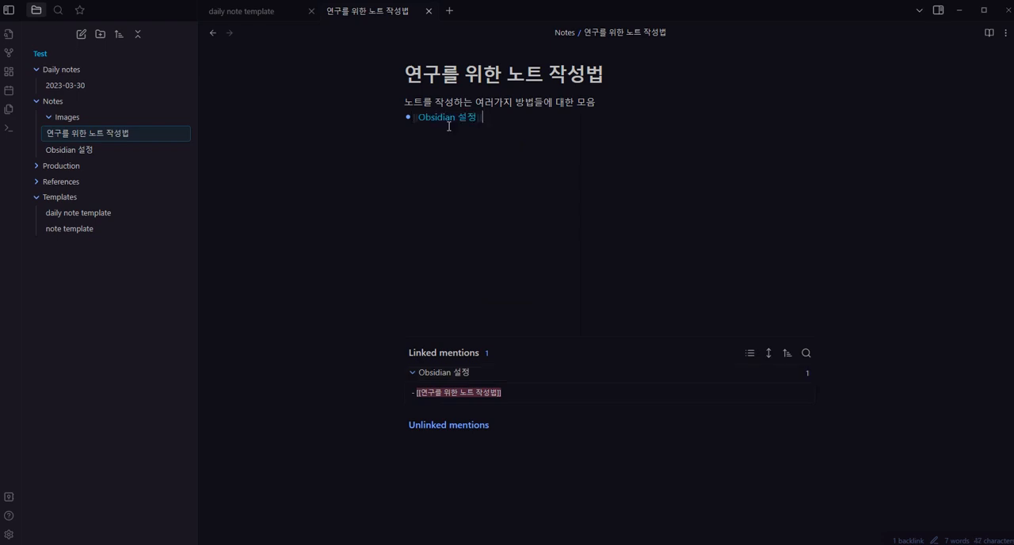
{"action": "key", "text": "Return"}
Review the Topic link in the "Obsidian 설정" note and follow it back to "연구를 위한 노트 작성법"
{"action": "left_click", "coordinate": [99, 152]}
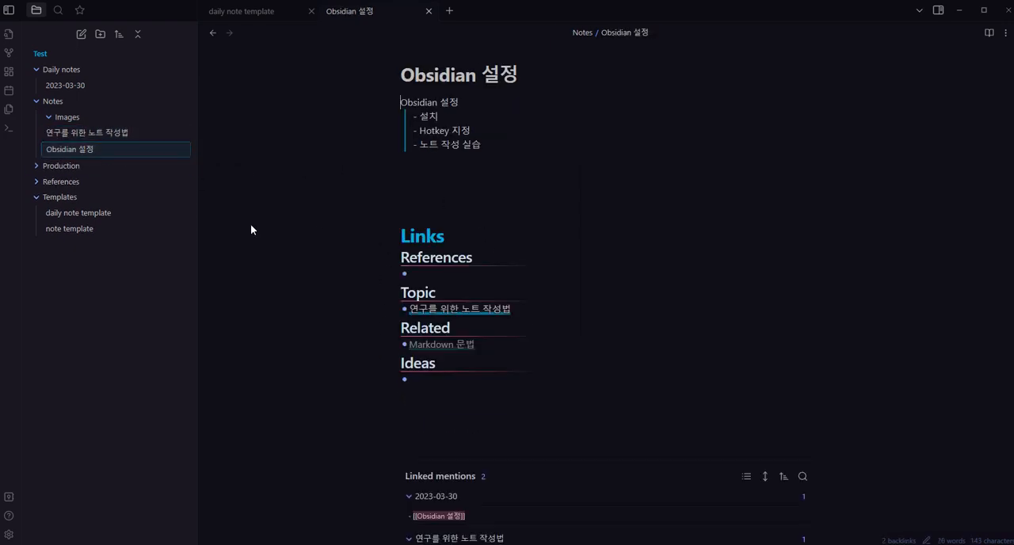
{"action": "left_click", "coordinate": [522, 309]}
{"action": "key", "text": "End"}
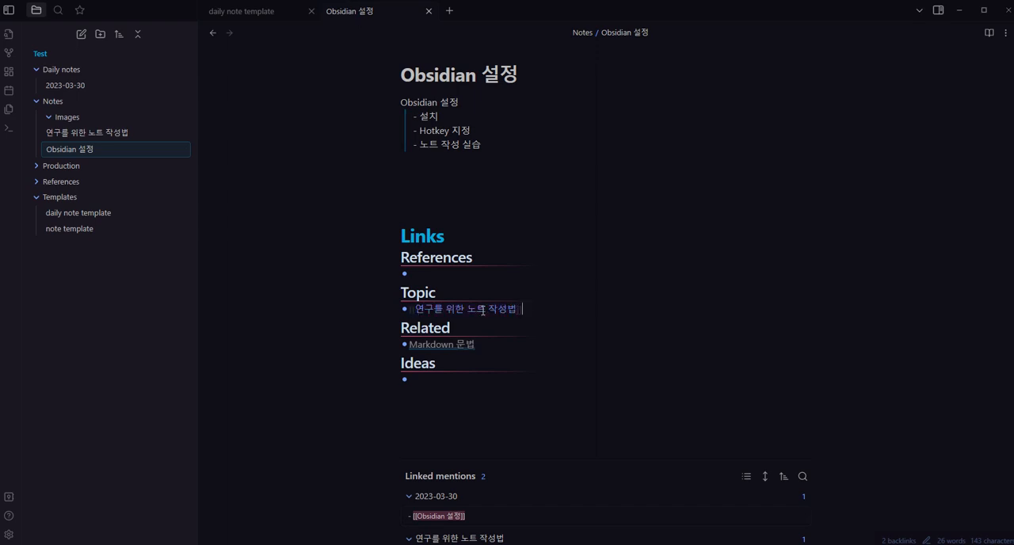
{"action": "left_click", "coordinate": [520, 332]}
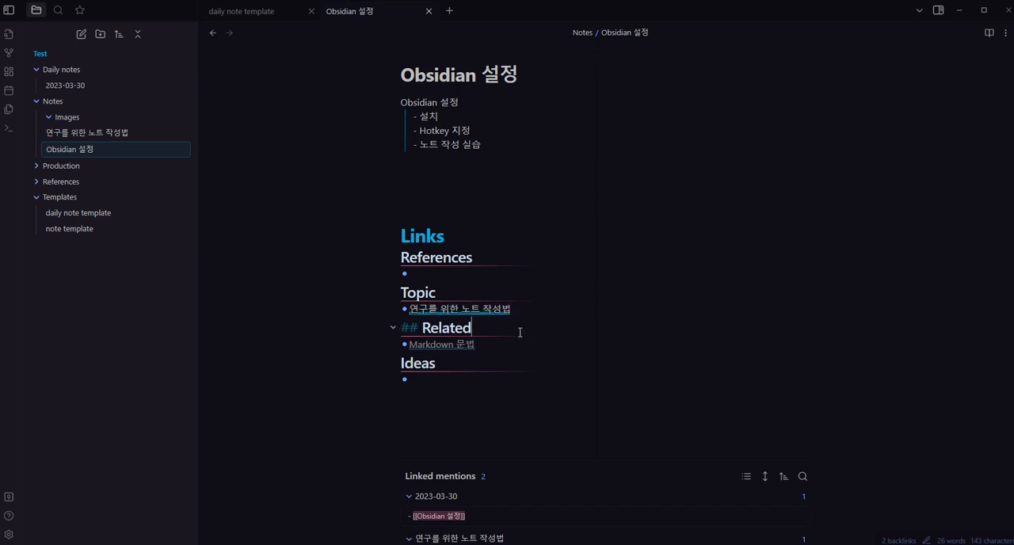
{"action": "left_click", "coordinate": [481, 310]}
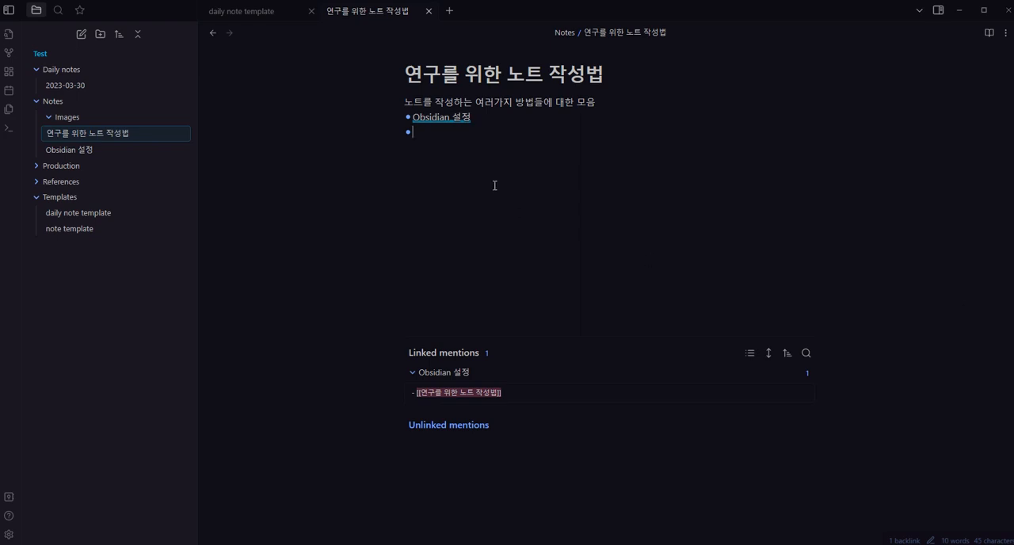
Create a note titled "How to write efficient notes 2023.3" in the References folder
{"action": "left_click", "coordinate": [69, 187]}
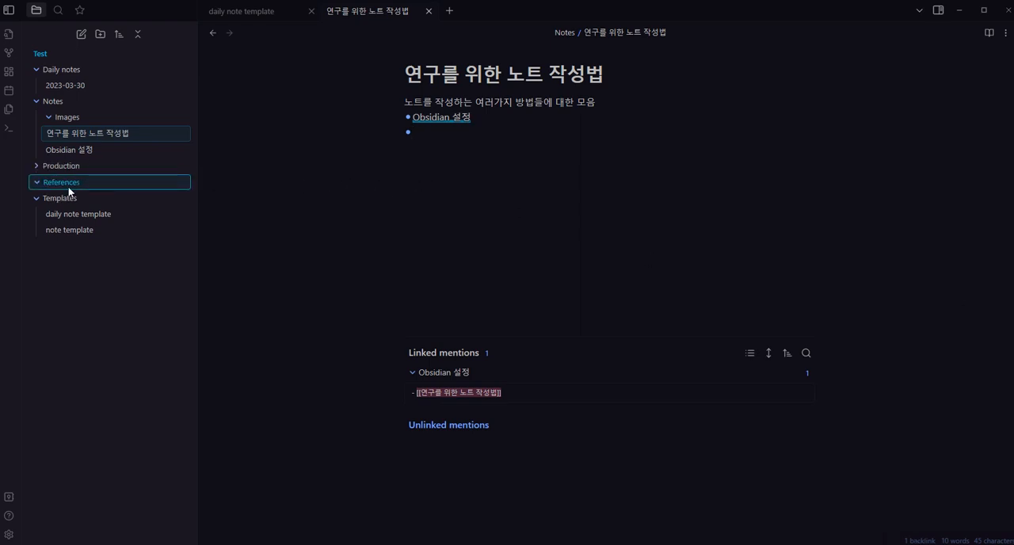
{"action": "right_click", "coordinate": [68, 190]}
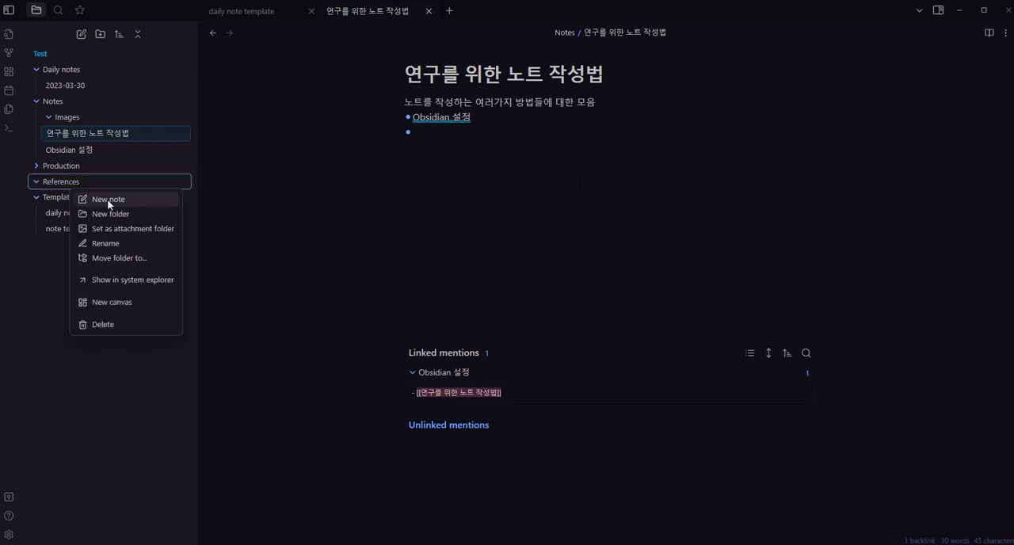
{"action": "left_click", "coordinate": [107, 198]}
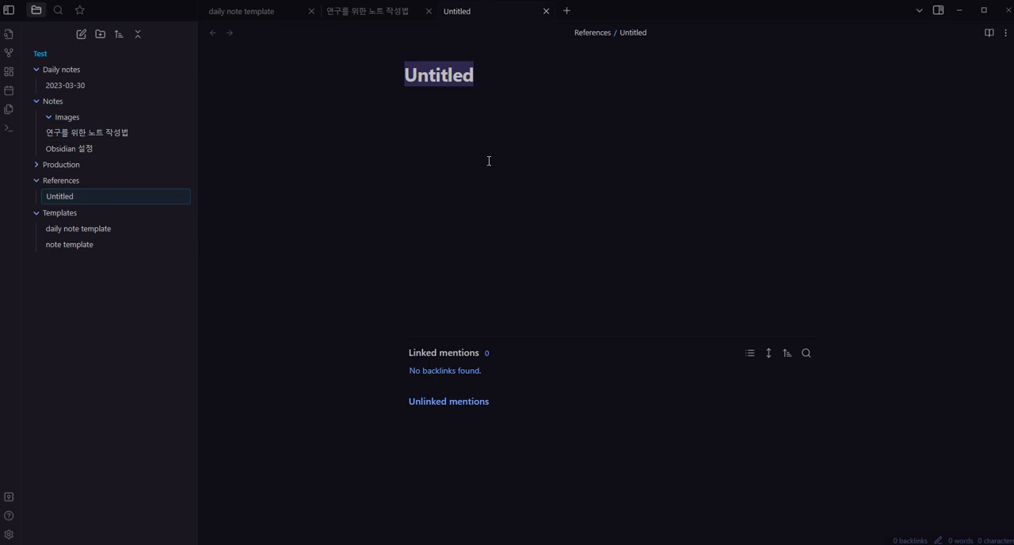
{"action": "type", "text": "ㅗ"}
{"action": "key", "text": "BackSpace"}
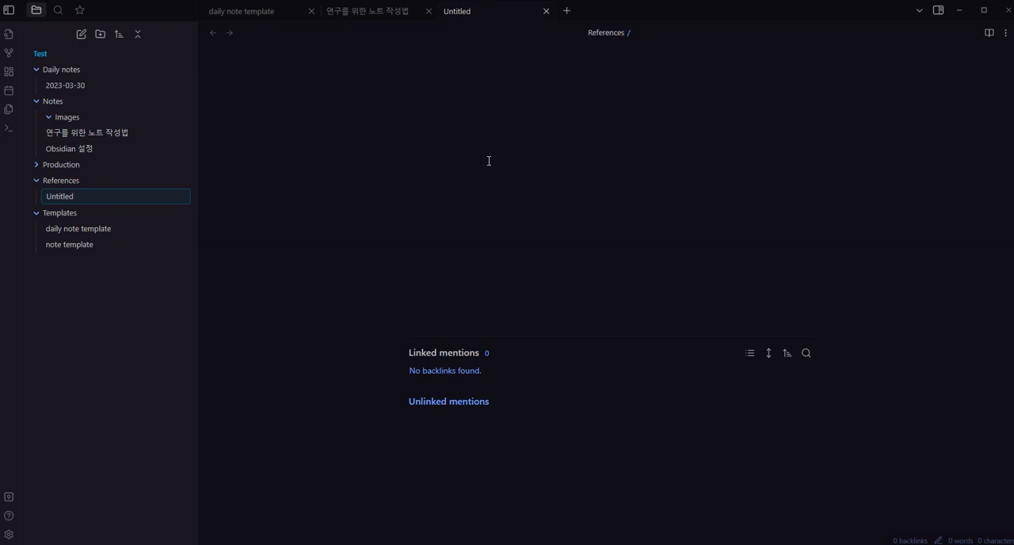
{"action": "type", "text": "How to w"}
{"action": "key", "text": "BackSpace"}
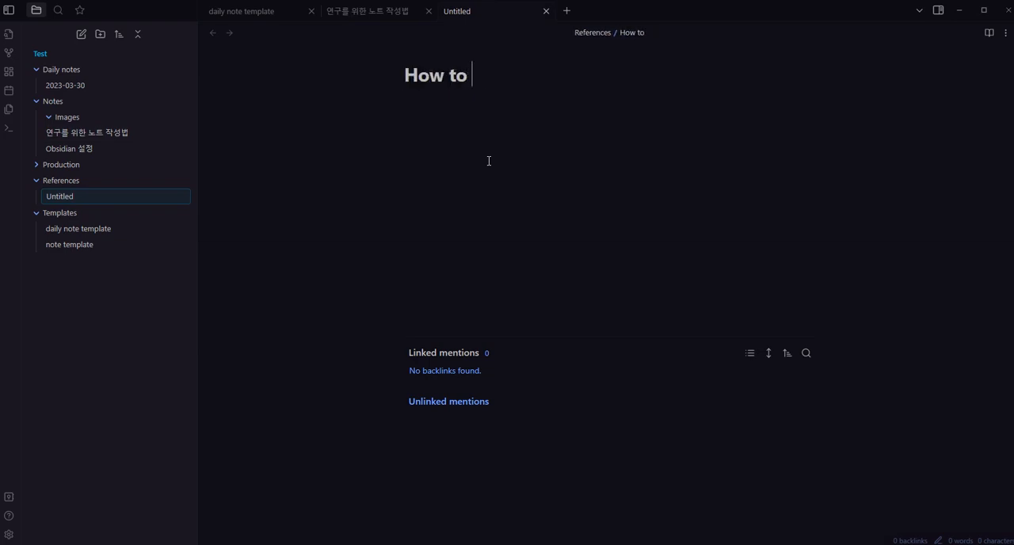
{"action": "type", "text": "write "}
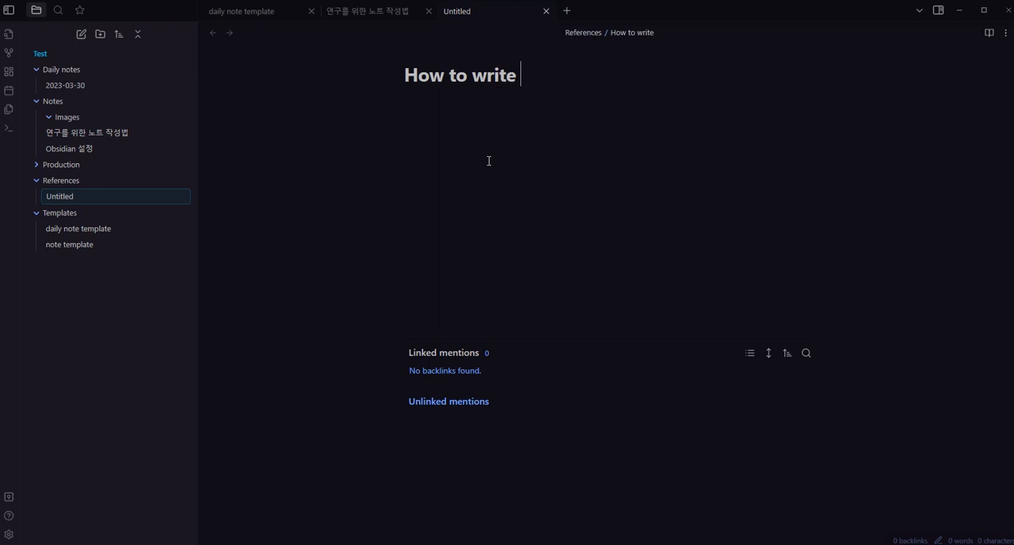
{"action": "type", "text": "efficient notes"}
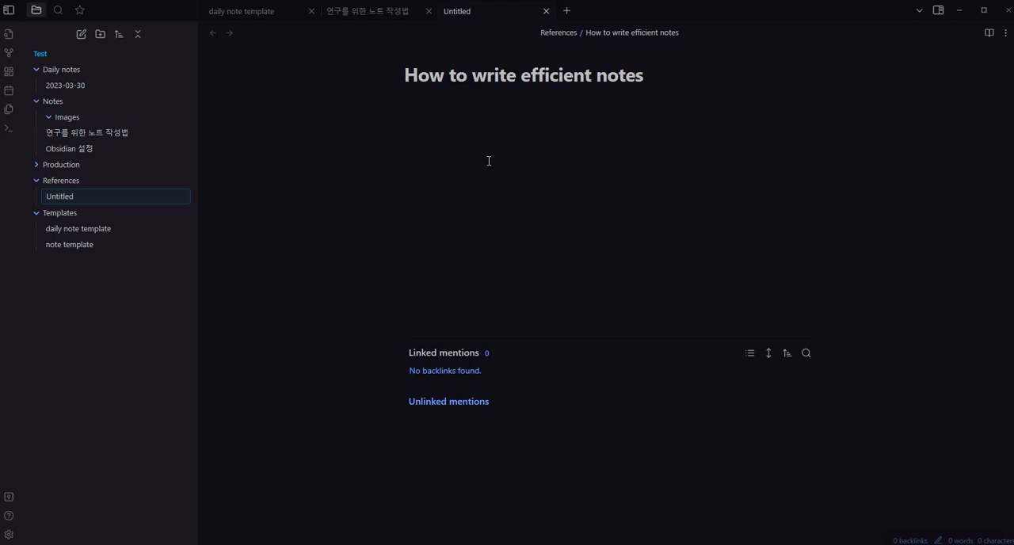
{"action": "type", "text": "202"}
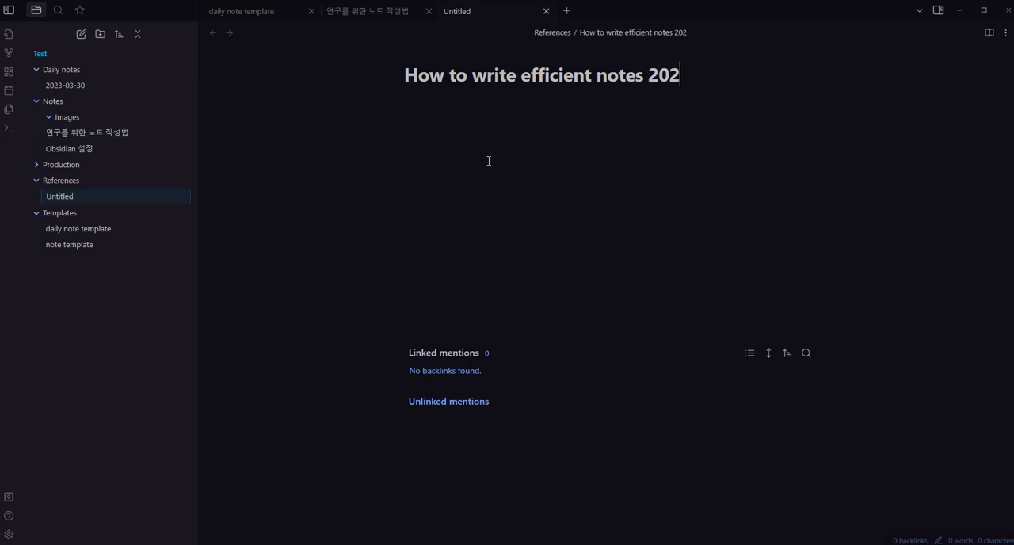
{"action": "type", "text": "3.3"}
{"action": "key", "text": "Return"}
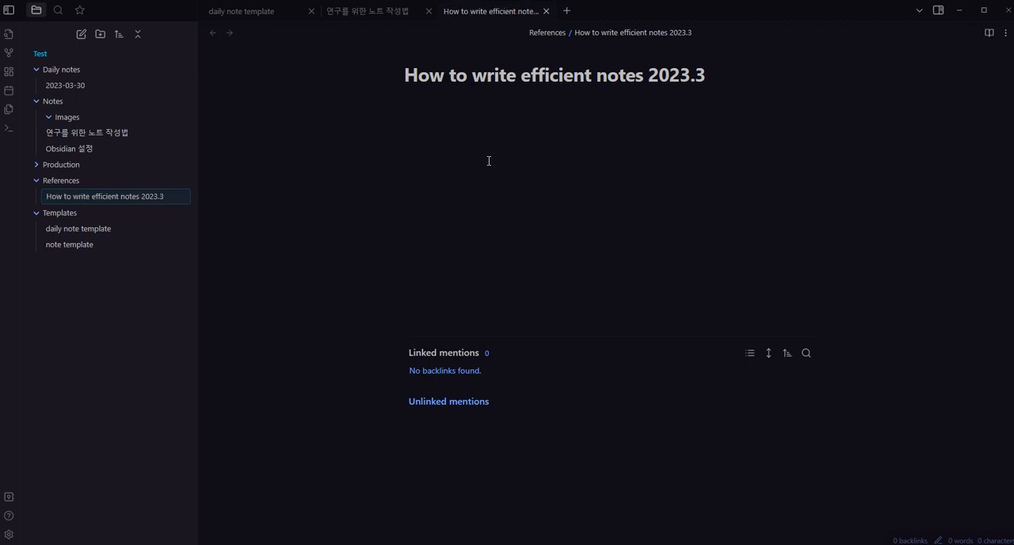
Enter the filler text "fdksafjlkdjsfsdadf" in the new reference note and insert the note template below it
{"action": "type", "text": "fdksafjlkdjsfsdadf"}
{"action": "key", "text": "alt+t"}
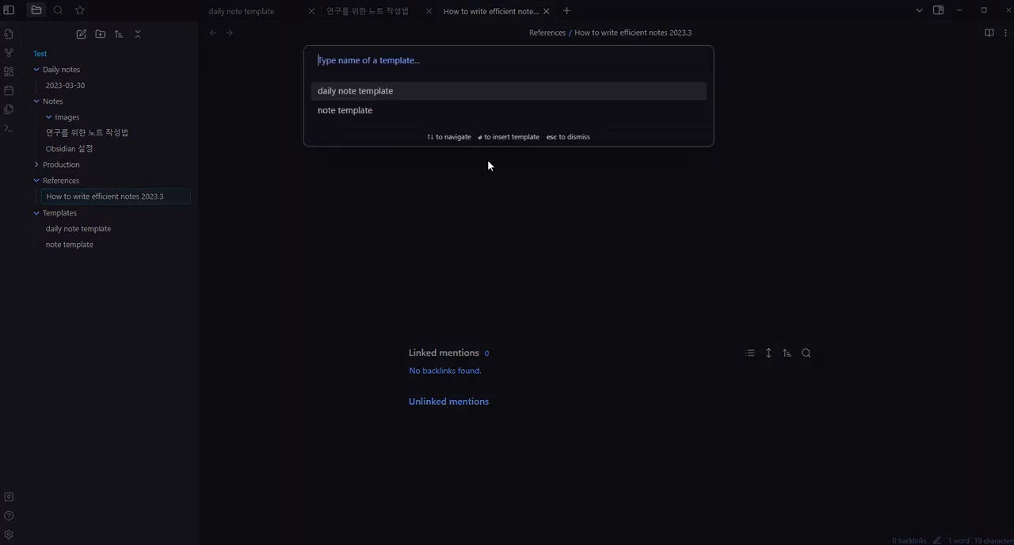
{"action": "left_click", "coordinate": [328, 106]}
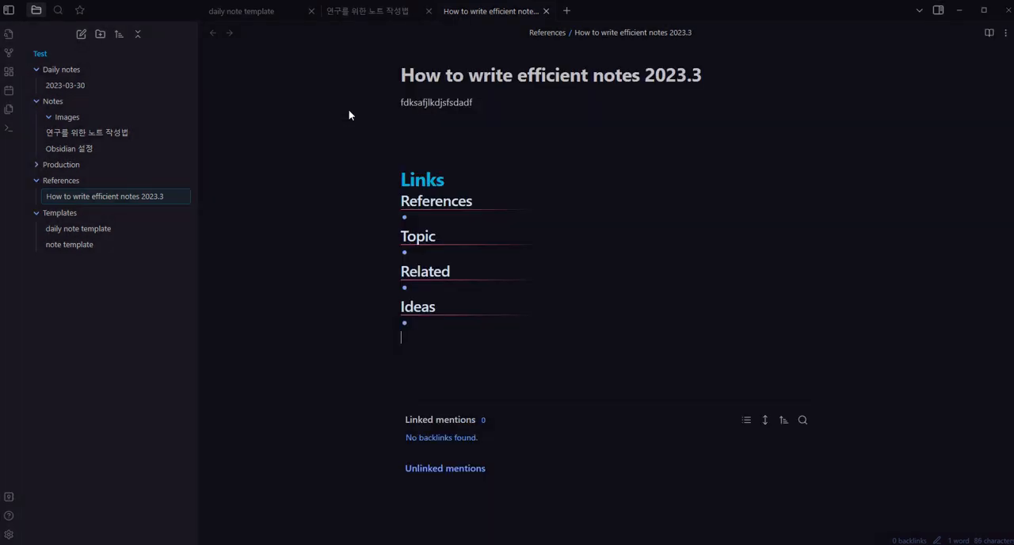
{"action": "left_click", "coordinate": [522, 220]}
{"action": "left_click", "coordinate": [438, 290]}
{"action": "left_click", "coordinate": [513, 127]}
Open the 2023-03-30 daily note and go through its Todo, Done today and Tomorrow's plan sections
{"action": "left_click", "coordinate": [68, 87]}
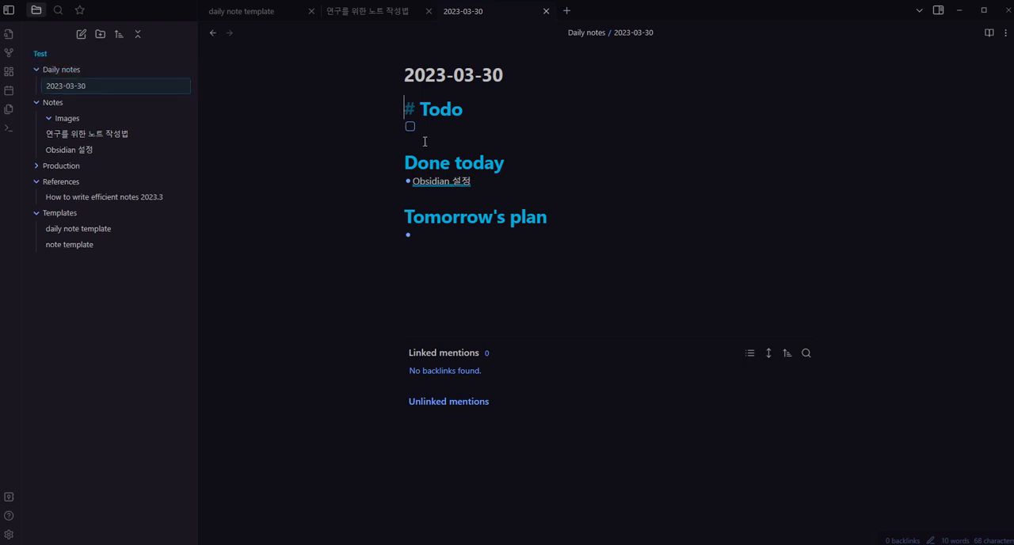
{"action": "left_click", "coordinate": [450, 130]}
{"action": "left_click", "coordinate": [476, 183]}
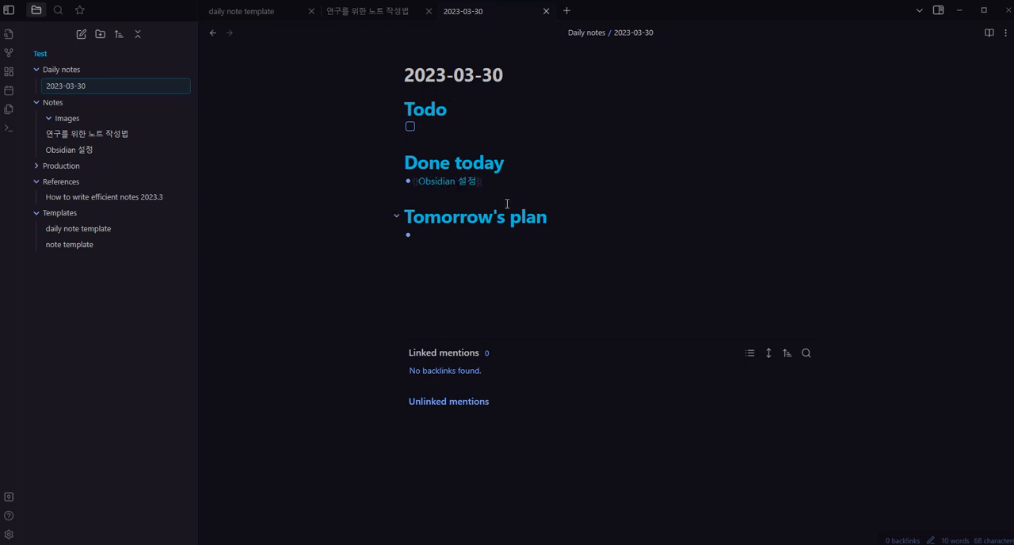
{"action": "left_click", "coordinate": [552, 235]}
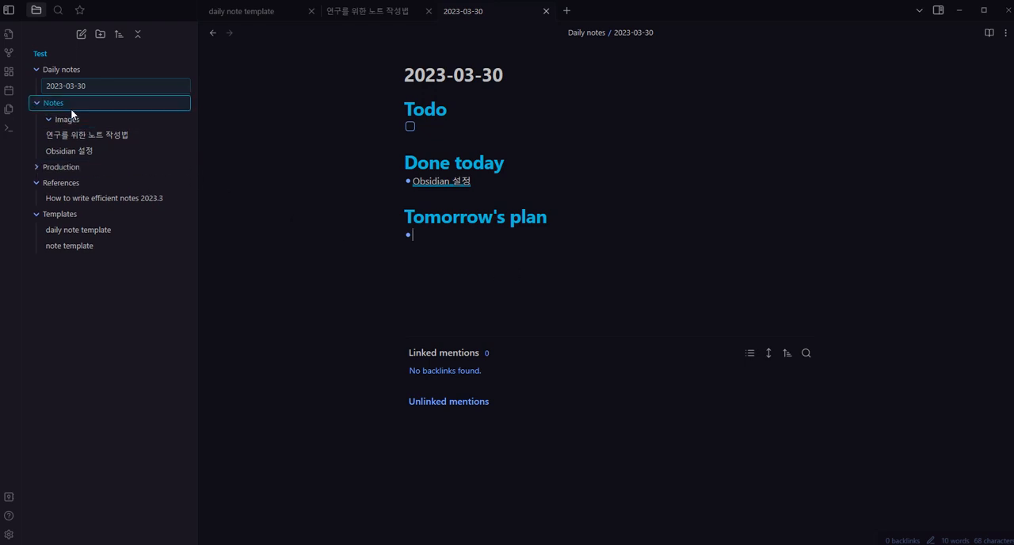
Add a bullet reading "마무리하기" below the "Obsidian 설정" link in the Done today section
{"action": "left_click", "coordinate": [500, 182]}
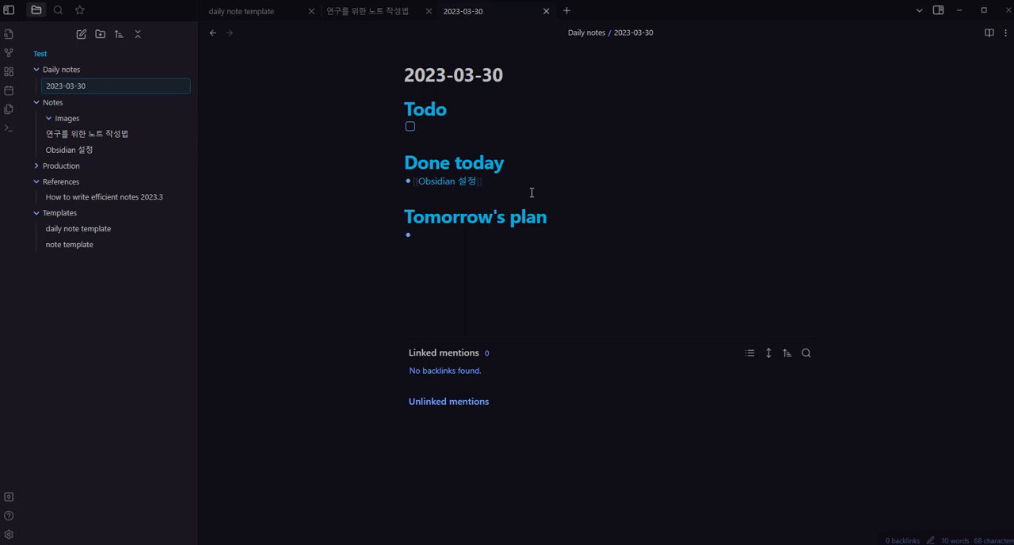
{"action": "key", "text": "Return"}
{"action": "type", "text": "s"}
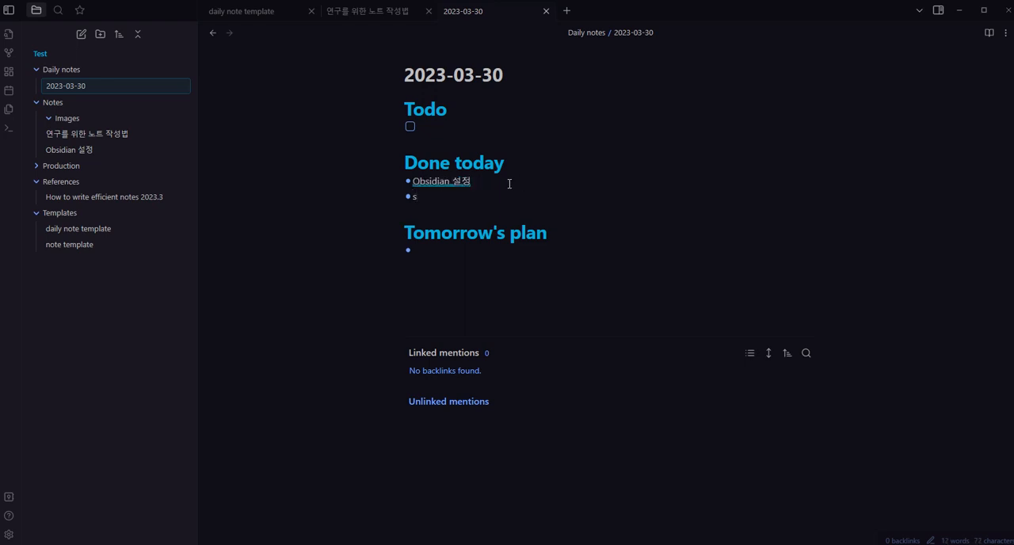
{"action": "key", "text": "BackSpace"}
{"action": "type", "text": "마무리하기"}
Extract the "마무리하기" bullet text into a new note titled "마무리하기", leaving a link in its place
{"action": "double_click", "coordinate": [417, 197]}
{"action": "right_click", "coordinate": [435, 198]}
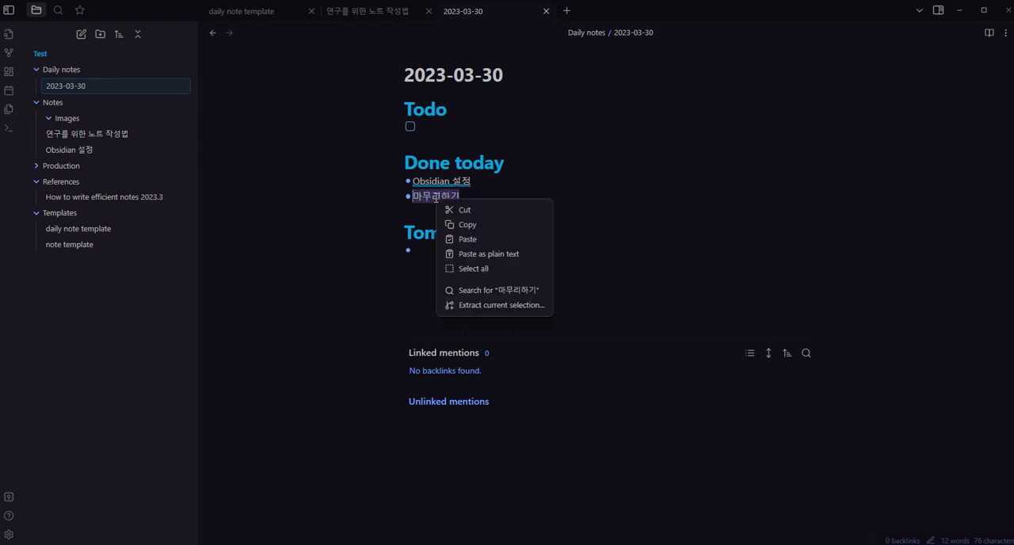
{"action": "left_click", "coordinate": [495, 303]}
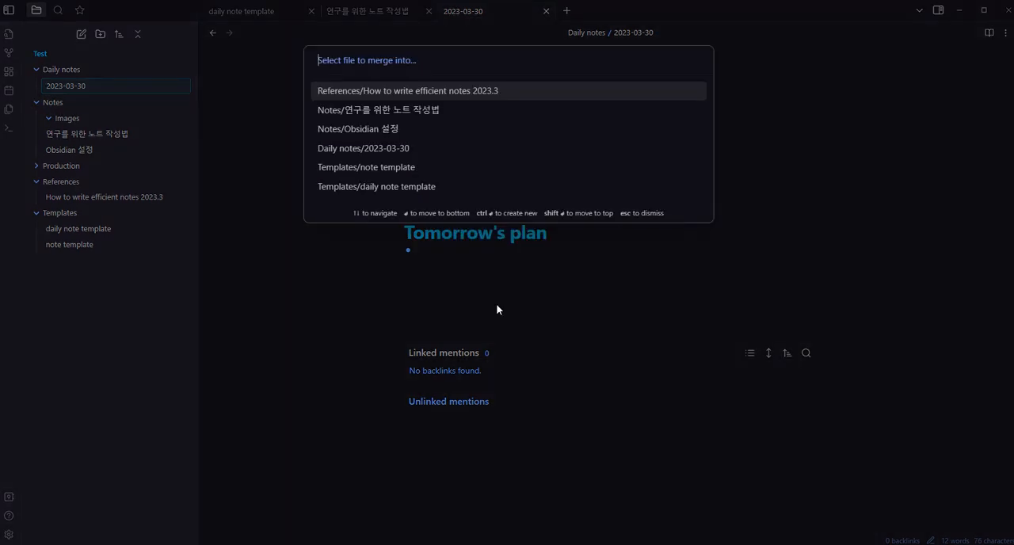
{"action": "type", "text": "마무리하기"}
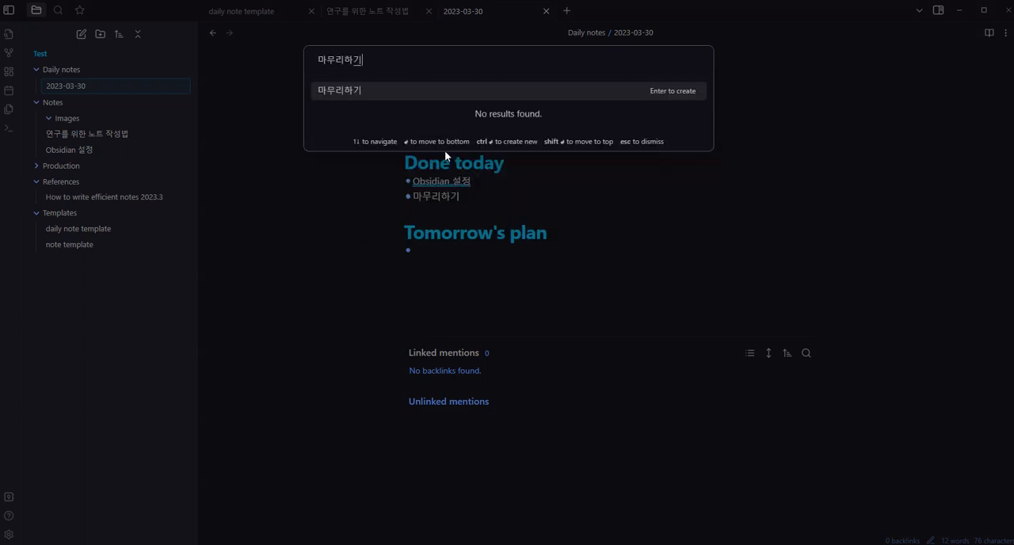
{"action": "key", "text": "Return"}
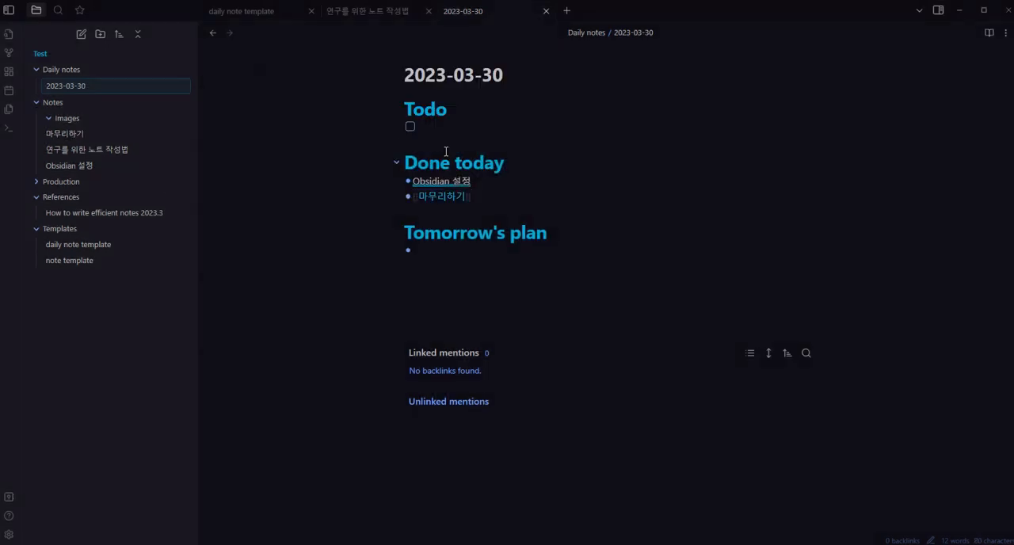
{"action": "left_click", "coordinate": [452, 210]}
{"action": "key", "text": "shift+Up"}
{"action": "key", "text": "shift+Up"}
{"action": "left_click", "coordinate": [510, 196]}
{"action": "left_click", "coordinate": [506, 212]}
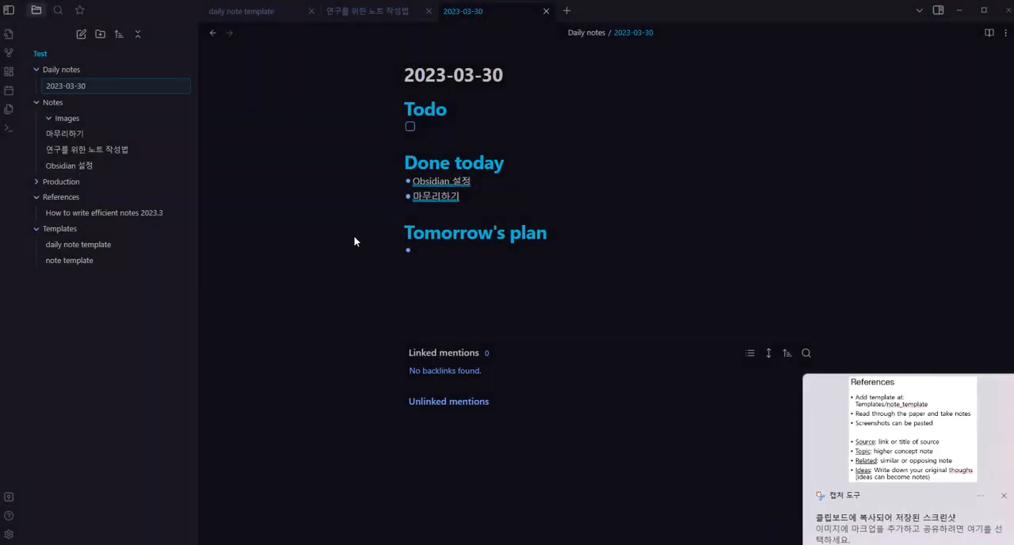
Paste the copied References slide screenshot into the 2023-03-30 daily note, on a new line below the Done today list
{"action": "left_click", "coordinate": [66, 87]}
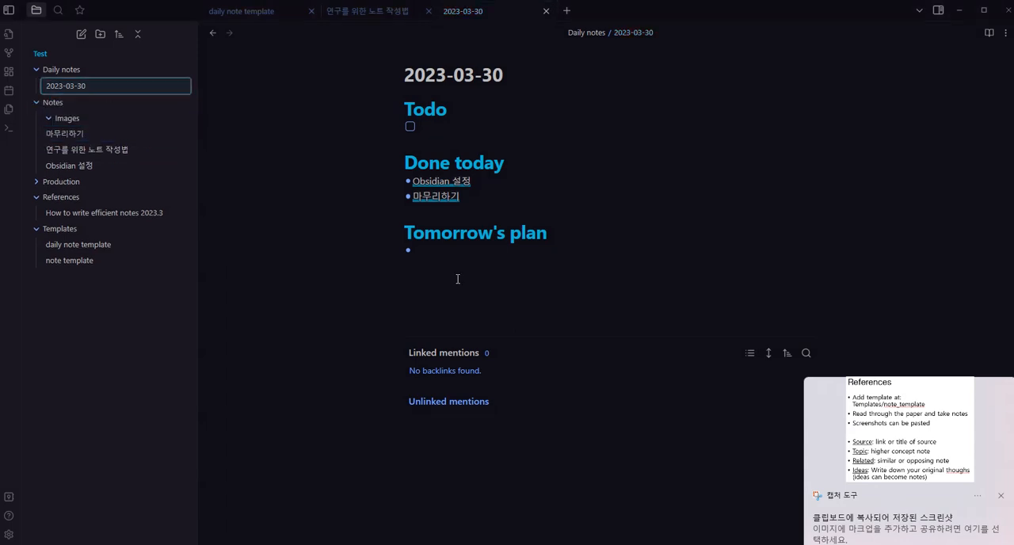
{"action": "left_click", "coordinate": [472, 216]}
{"action": "key", "text": "Return"}
{"action": "key", "text": "Return"}
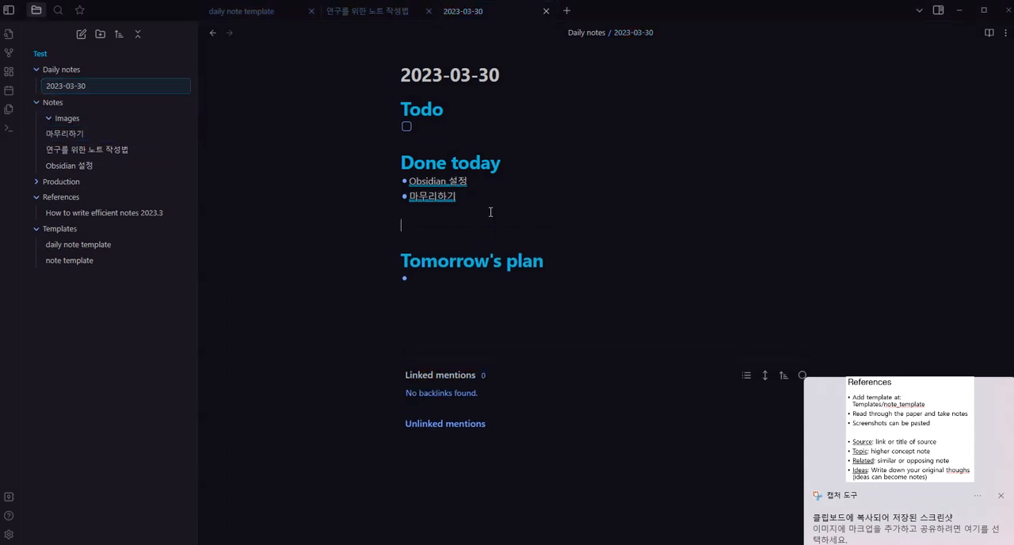
{"action": "type", "text": "![[Pasted image 20230330201541.png]]"}
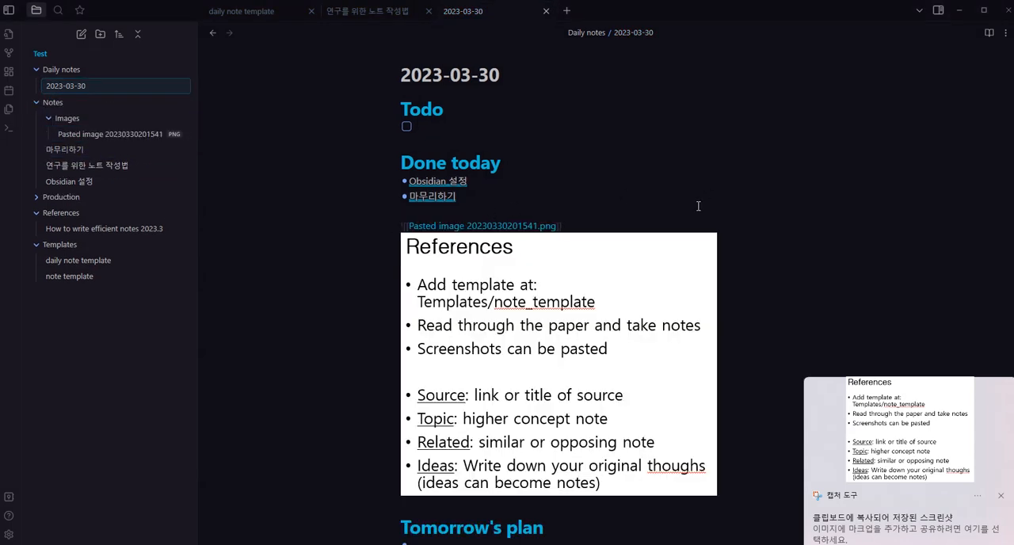
Check the pasted screenshot's embed link, view its image file in the Images folder, and return to the 2023-03-30 daily note
{"action": "left_click_drag", "start_coordinate": [595, 224], "coordinate": [400, 230]}
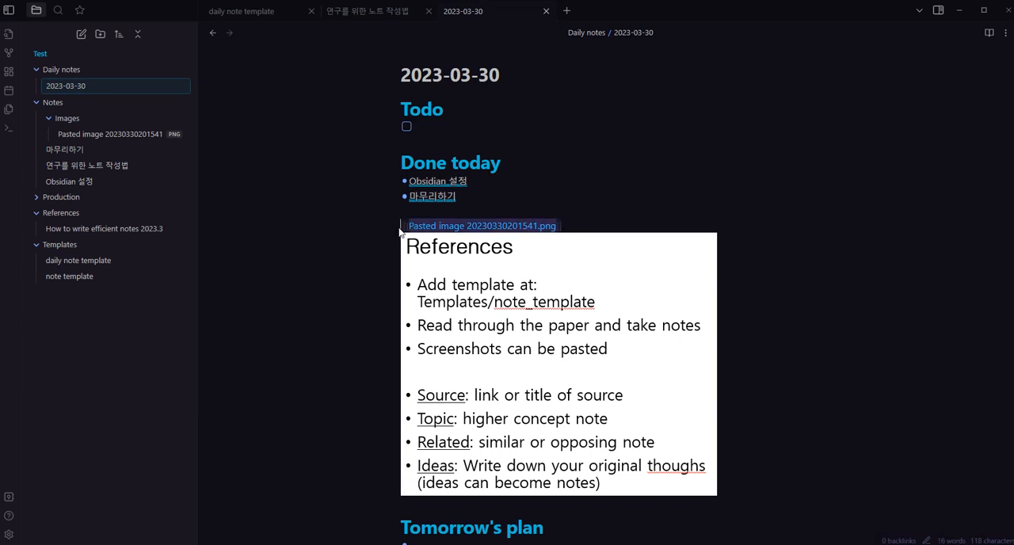
{"action": "left_click", "coordinate": [67, 119]}
{"action": "left_click", "coordinate": [67, 120]}
{"action": "left_click", "coordinate": [86, 133]}
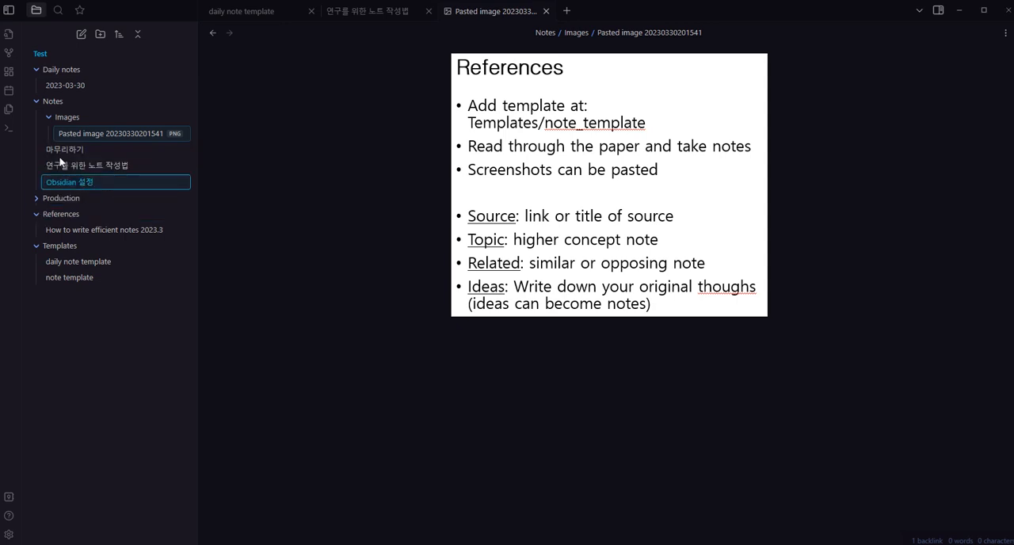
{"action": "left_click", "coordinate": [69, 87]}
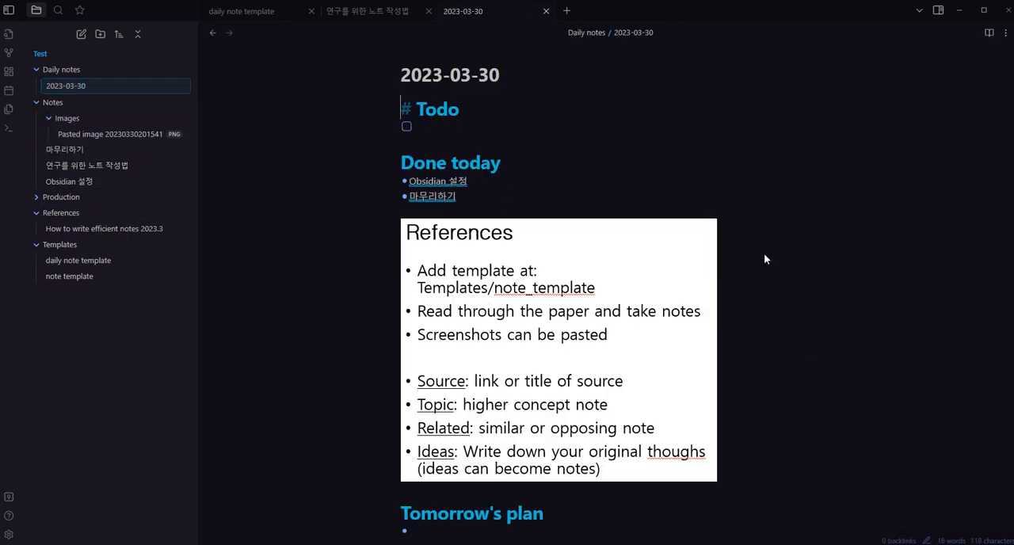
Examine the embed link above the pasted screenshot and the rest of the daily note below it
{"action": "left_click", "coordinate": [560, 281]}
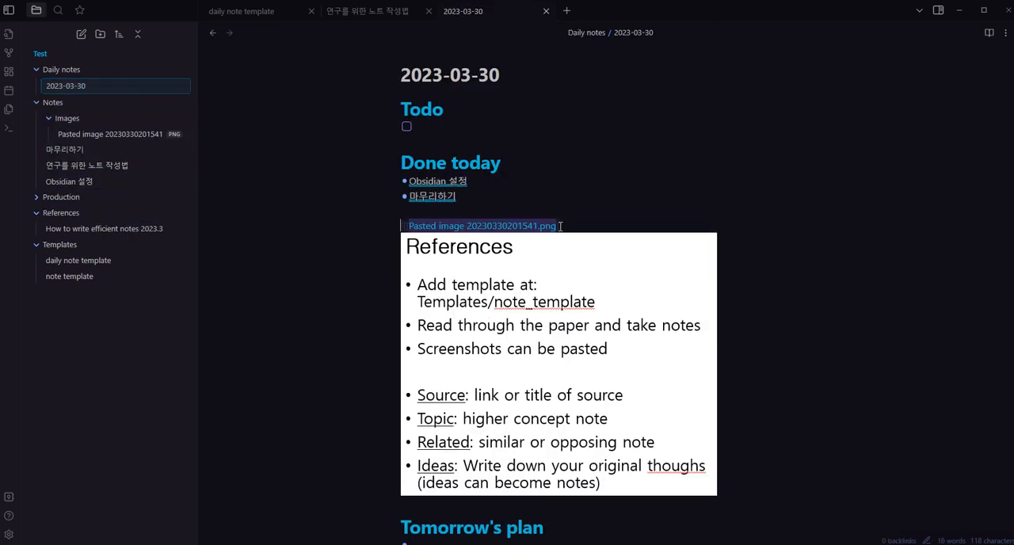
{"action": "left_click_drag", "start_coordinate": [560, 226], "coordinate": [400, 228]}
{"action": "left_click", "coordinate": [401, 228]}
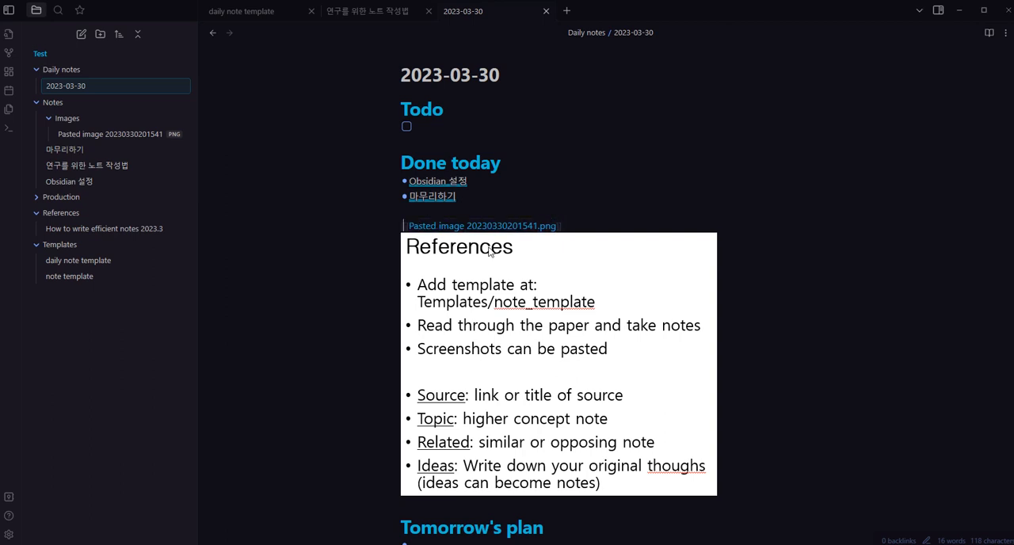
{"action": "left_click", "coordinate": [642, 220]}
{"action": "scroll", "coordinate": [642, 221], "scroll_direction": "down", "scroll_amount": 4}
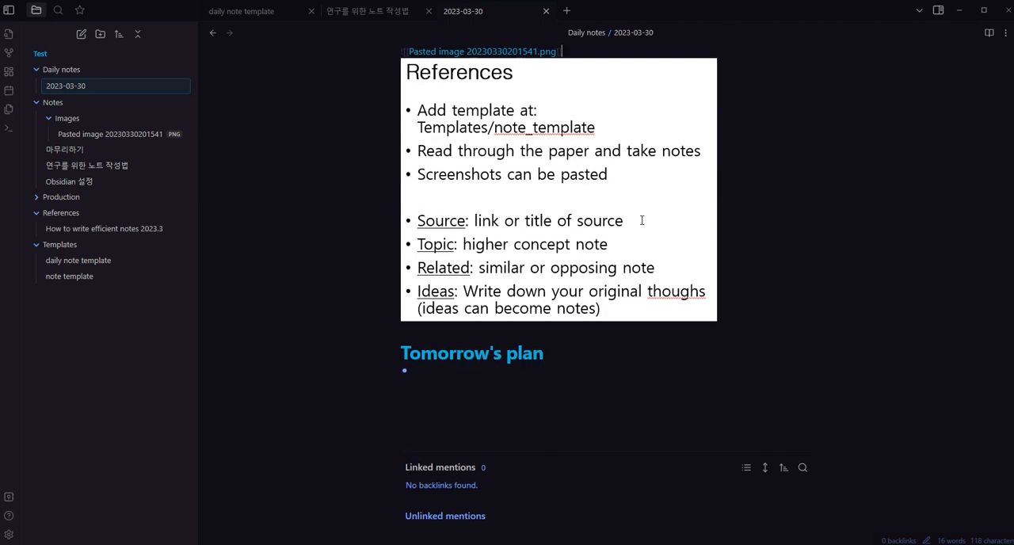
{"action": "left_click", "coordinate": [602, 279]}
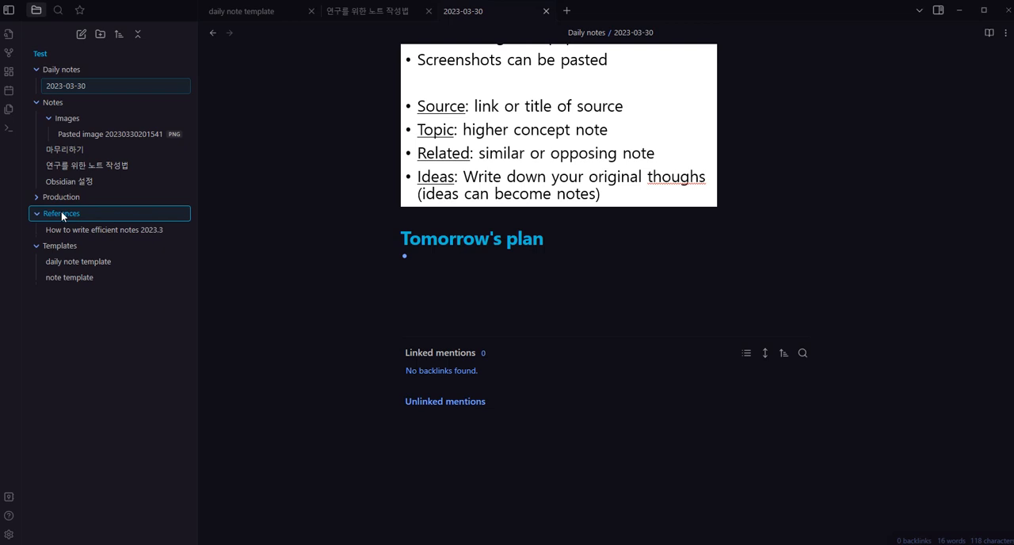
Collapse the Templates folder in the file tree and check the Production folder
{"action": "left_click", "coordinate": [38, 248]}
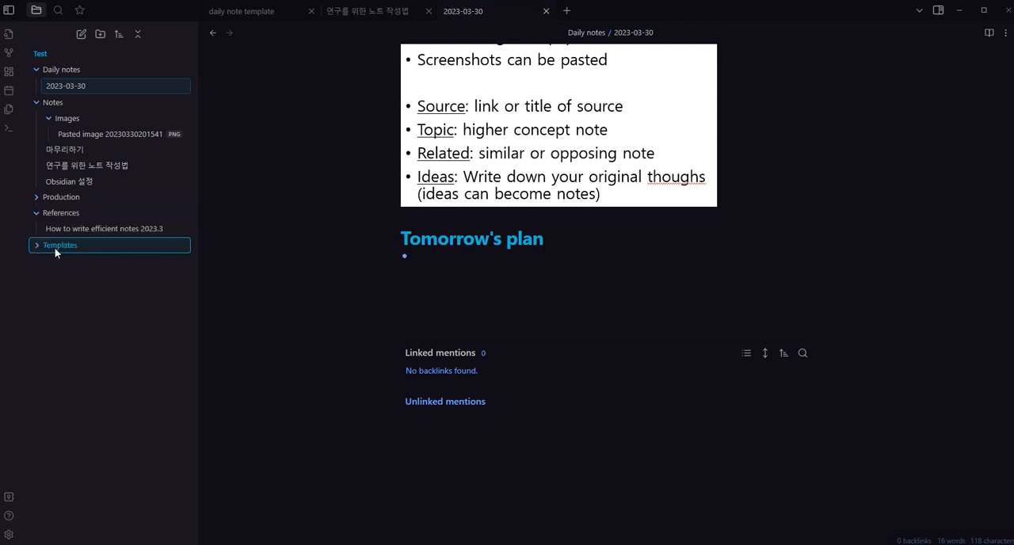
{"action": "left_click", "coordinate": [57, 198]}
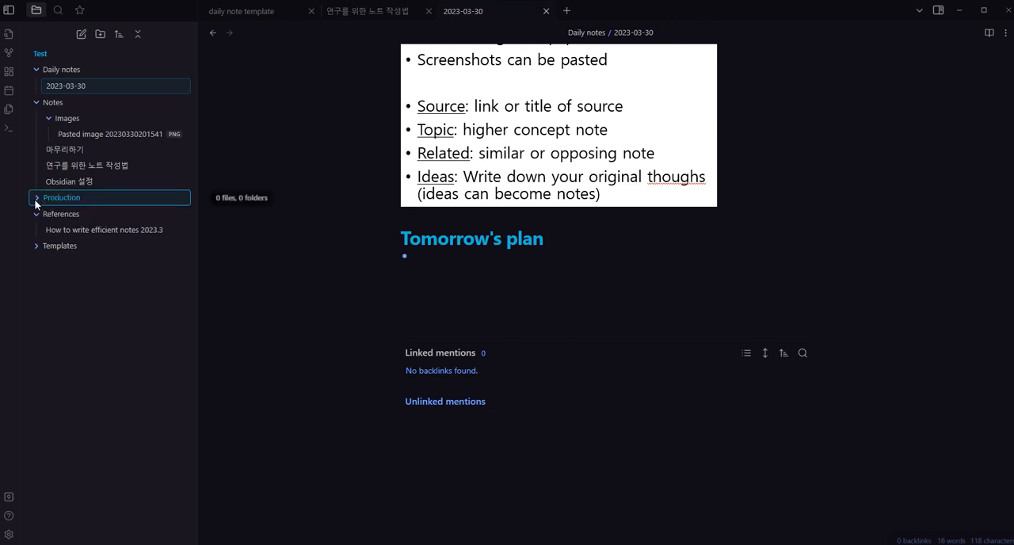